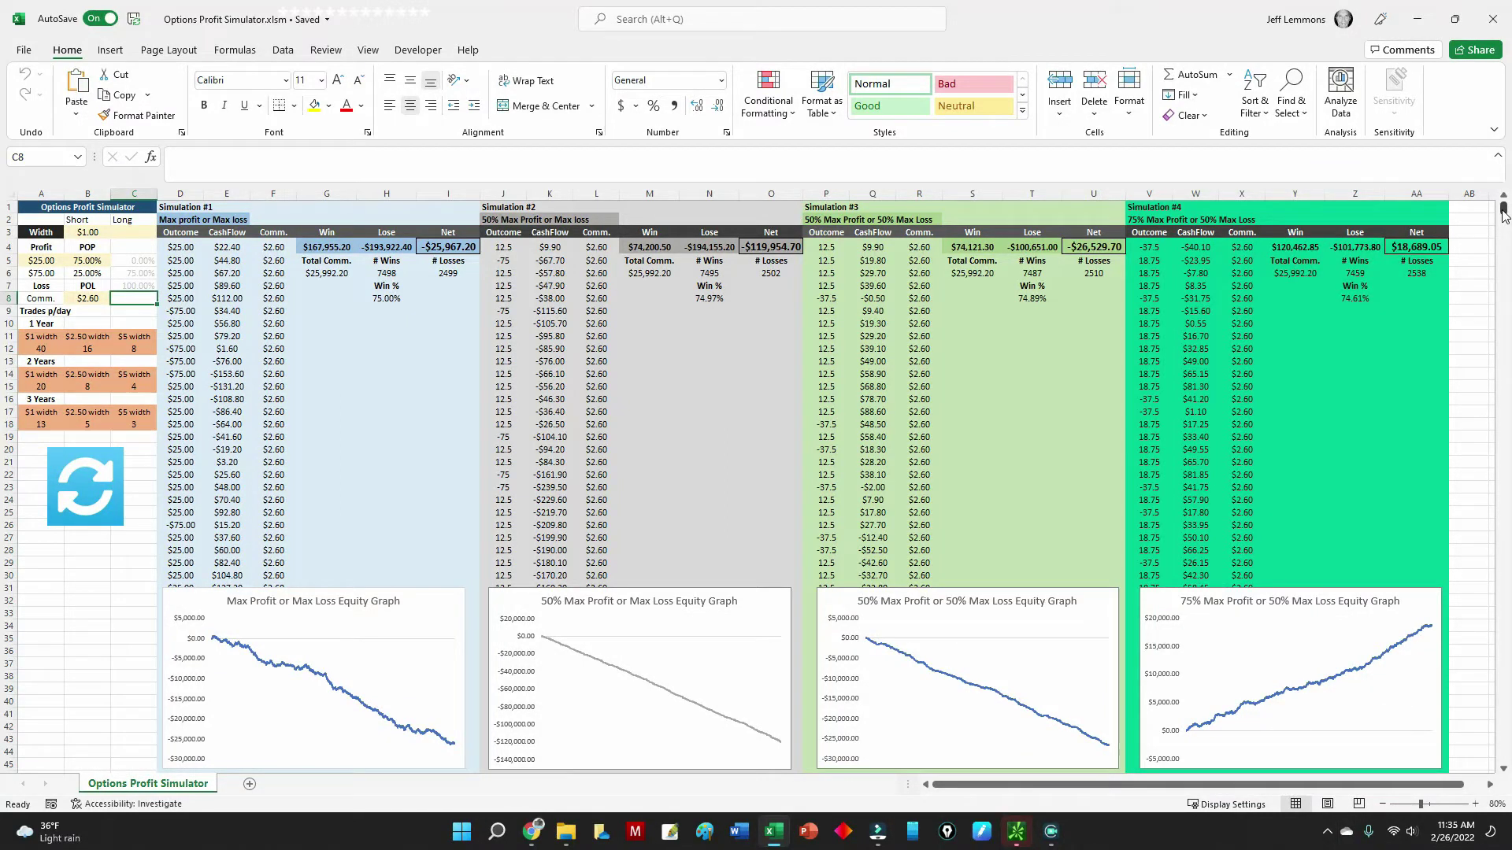
Examine the simulated trades of all four simulations down to row 10000, and return to the summary rows
left_click_drag(1504, 214, 1494, 780)
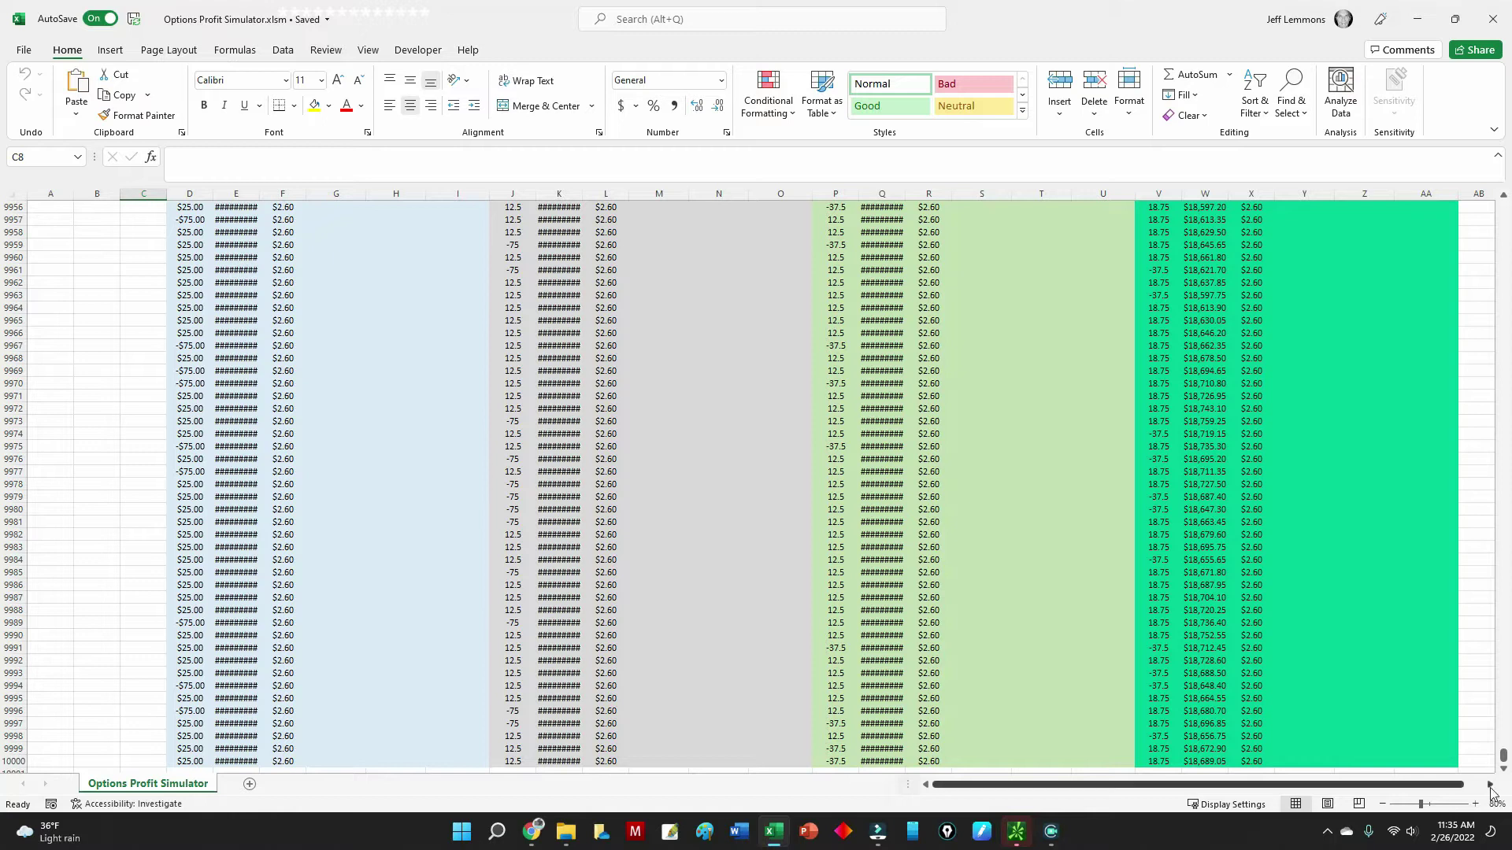
left_click_drag(1500, 759, 1488, 198)
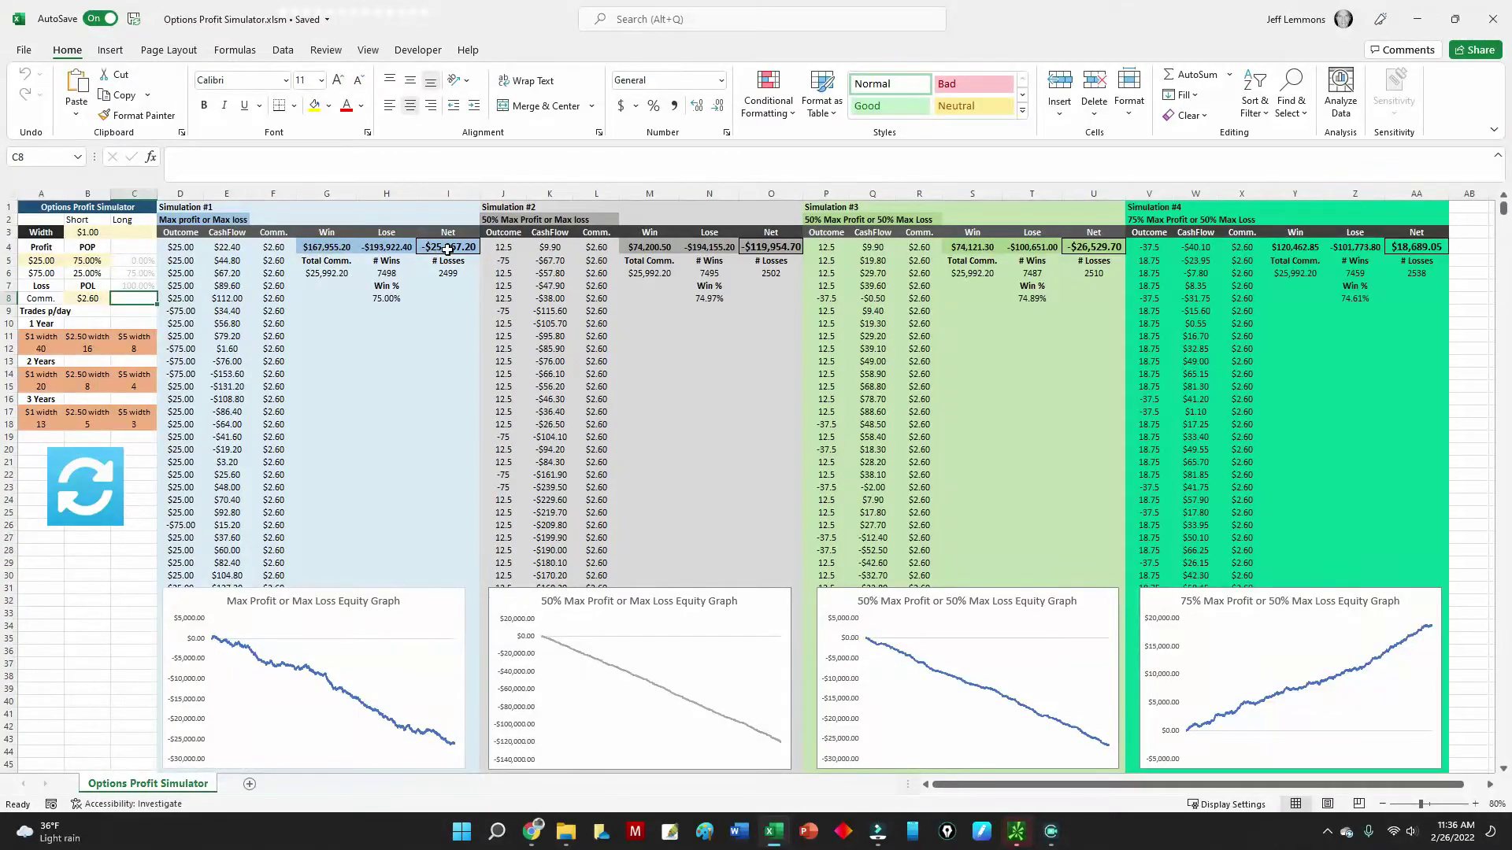
left_click(325, 275)
left_click(331, 335)
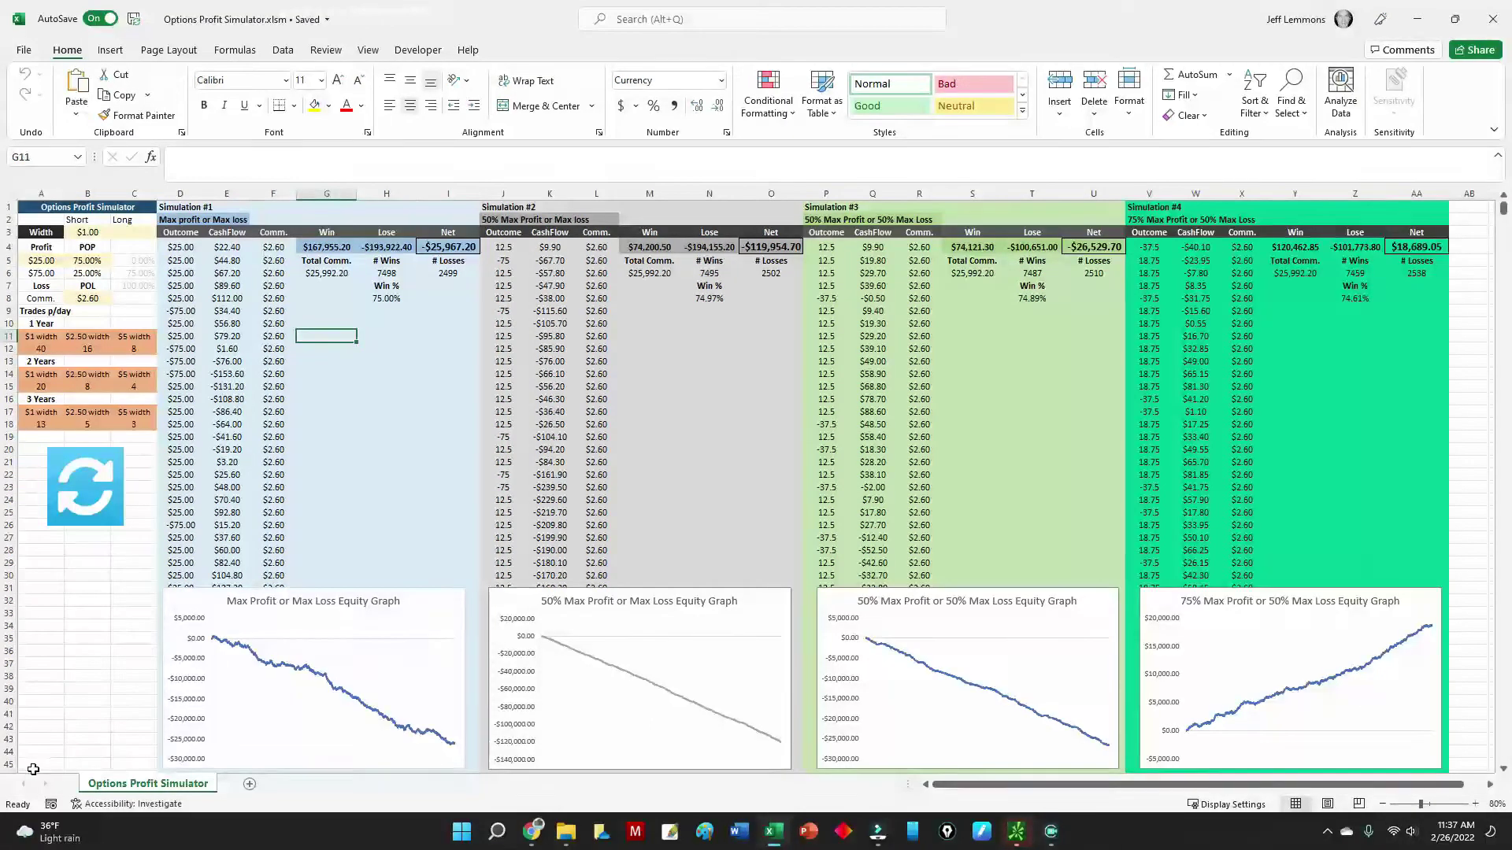
left_click_drag(1495, 210, 170, 766)
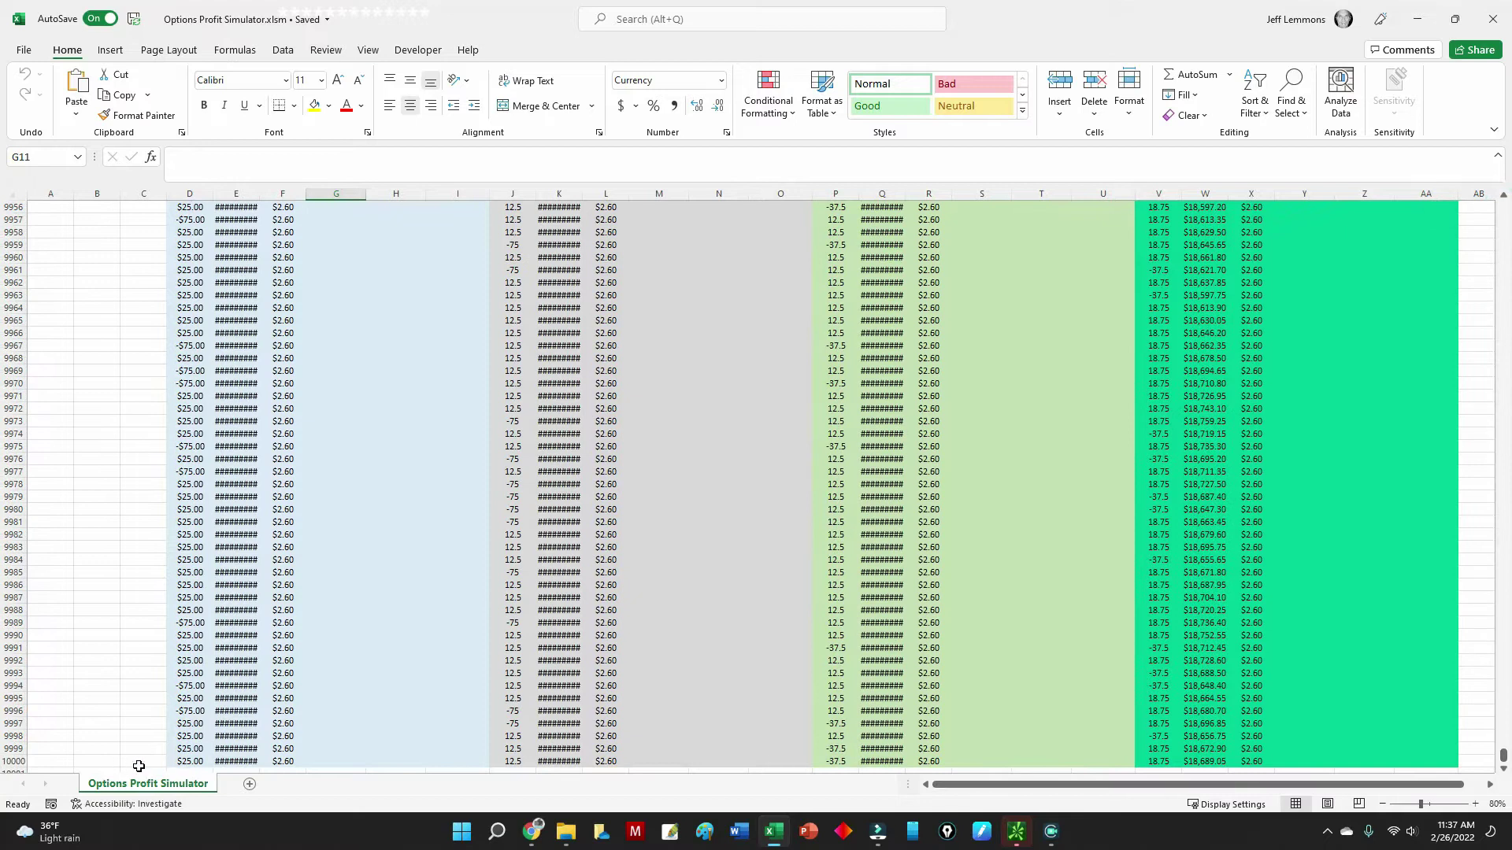
scroll(118, 755, "down", 1)
left_click_drag(1502, 757, 2, 167)
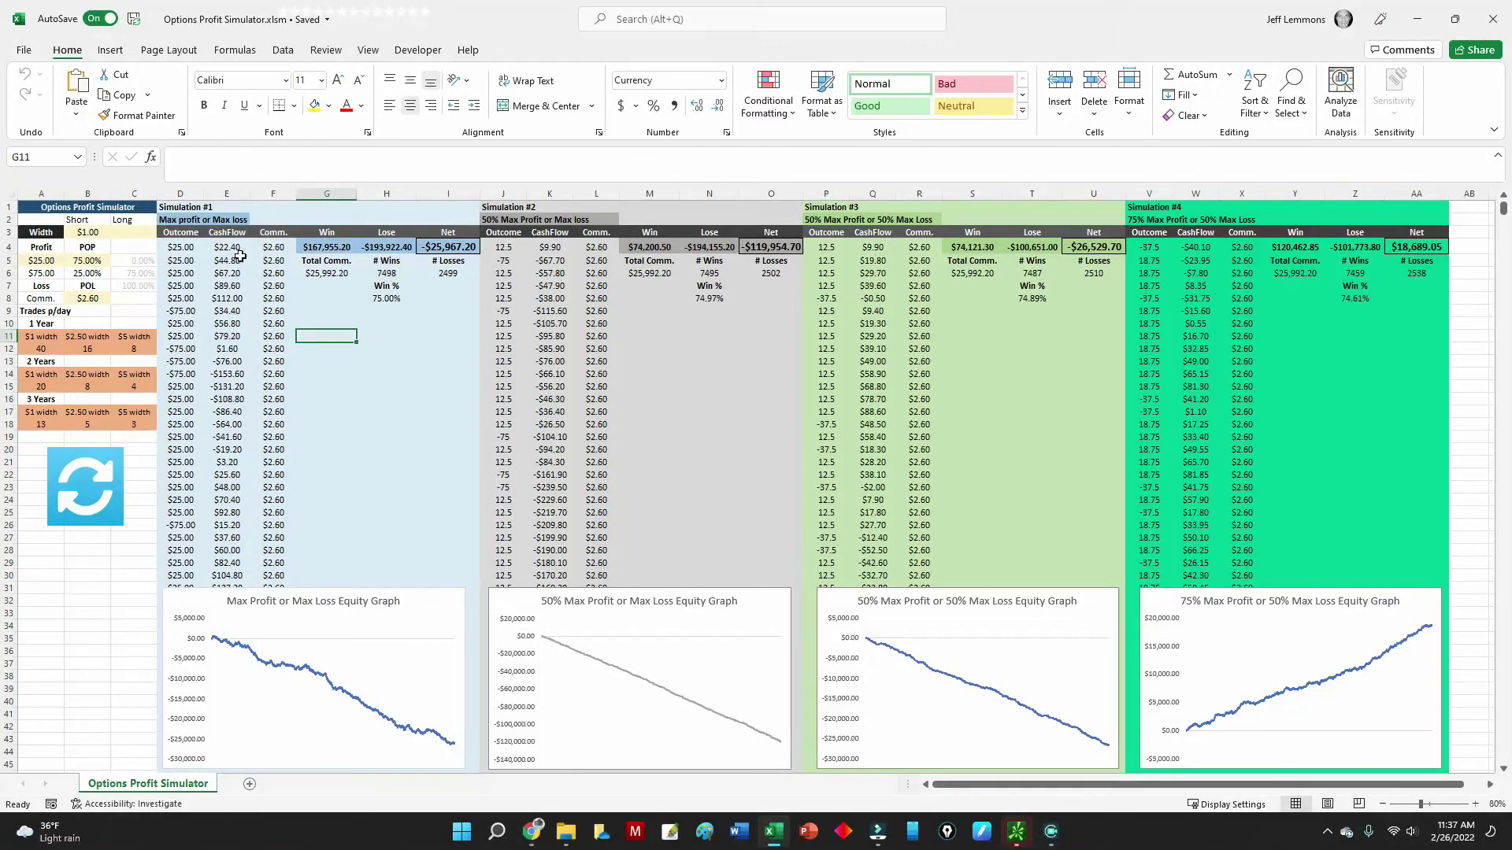
Review the probability cells C5:C7, the short POP in B5 and Simulation #1's total commission
left_click_drag(136, 260, 139, 285)
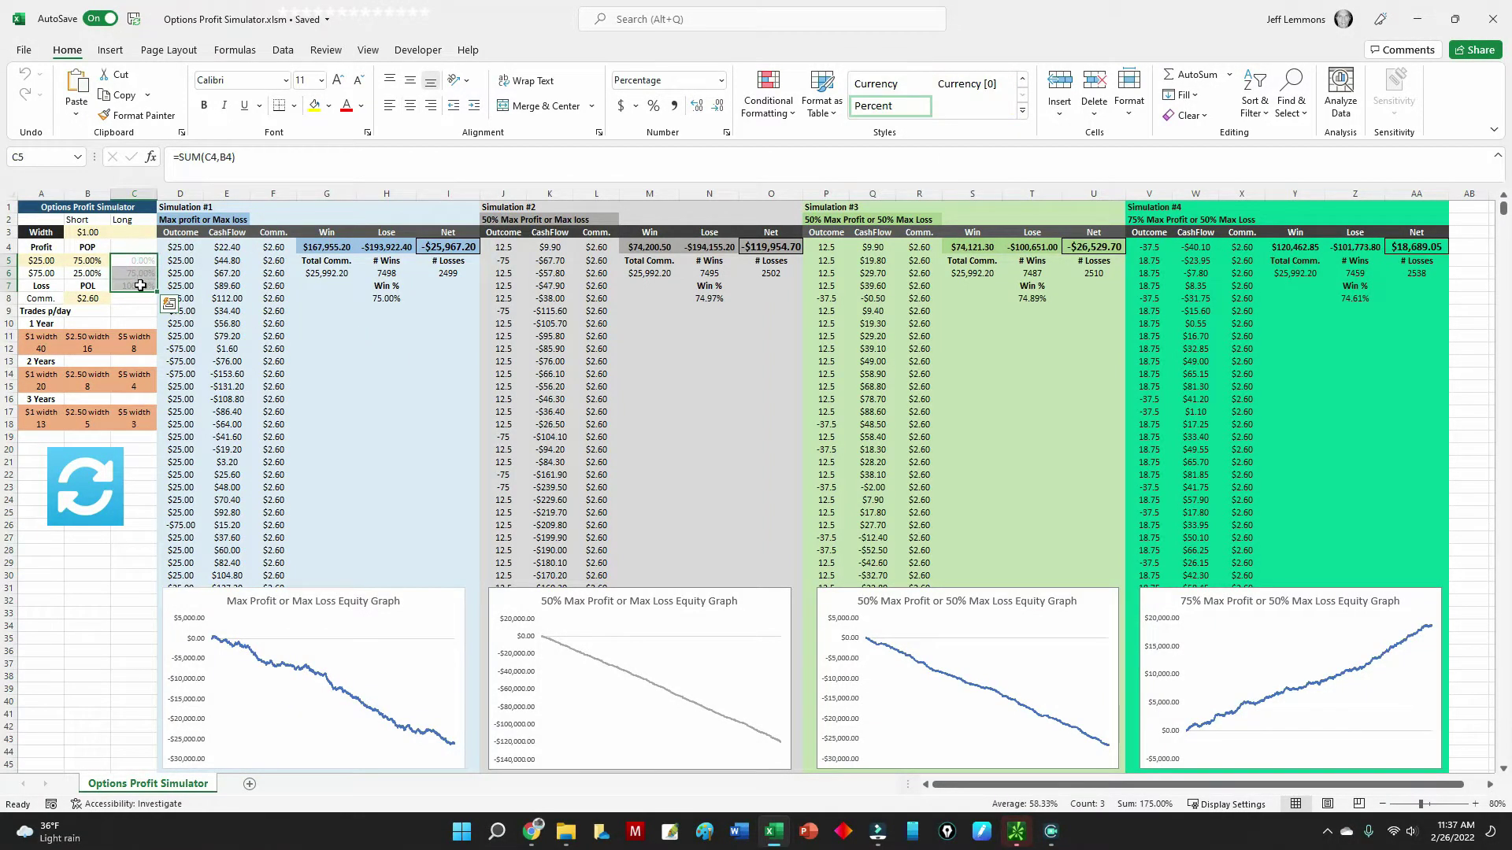
left_click(140, 307)
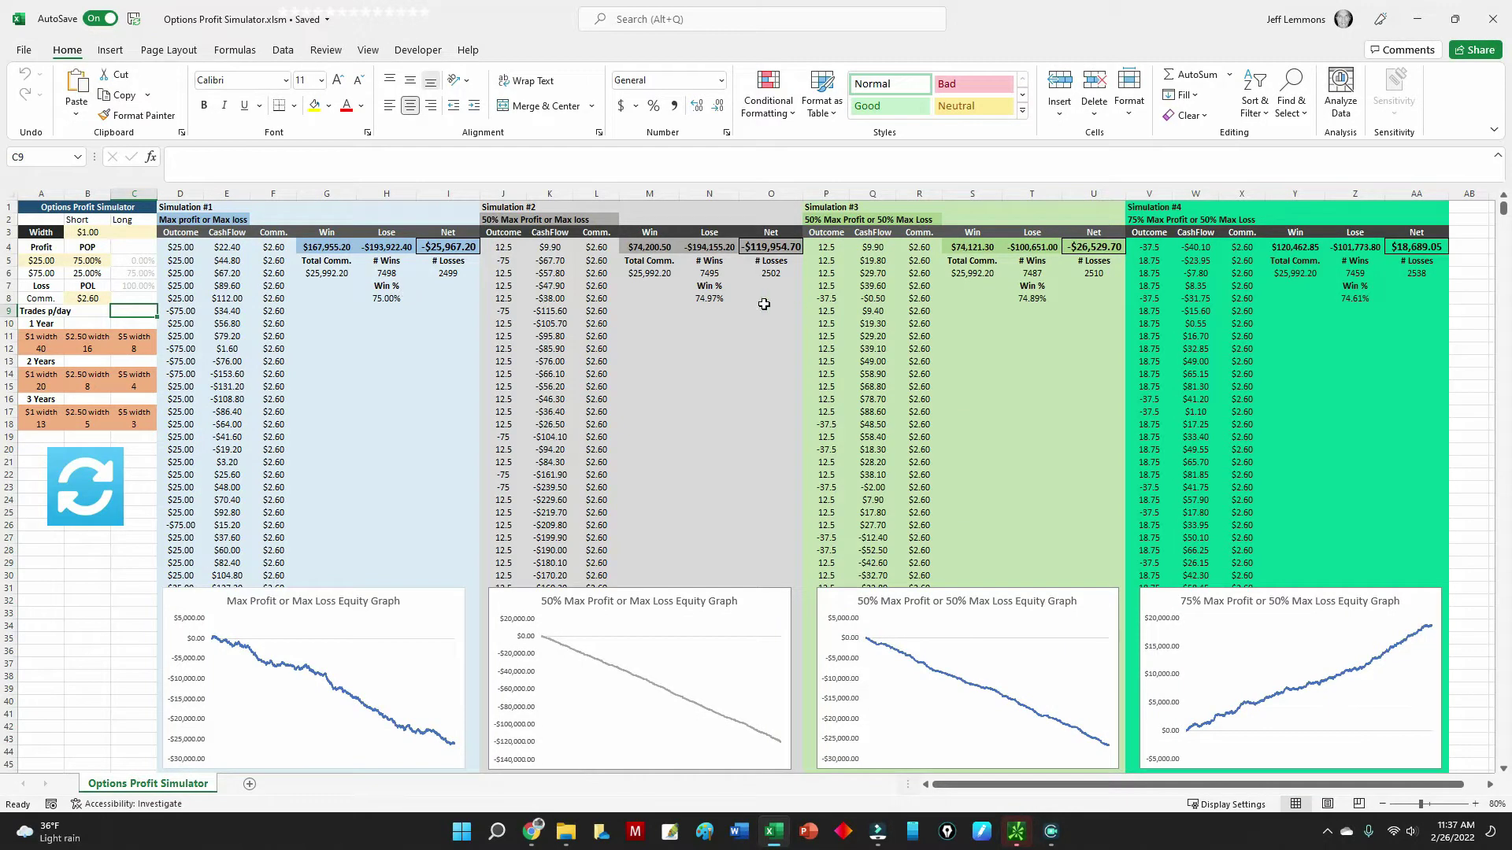
left_click(90, 261)
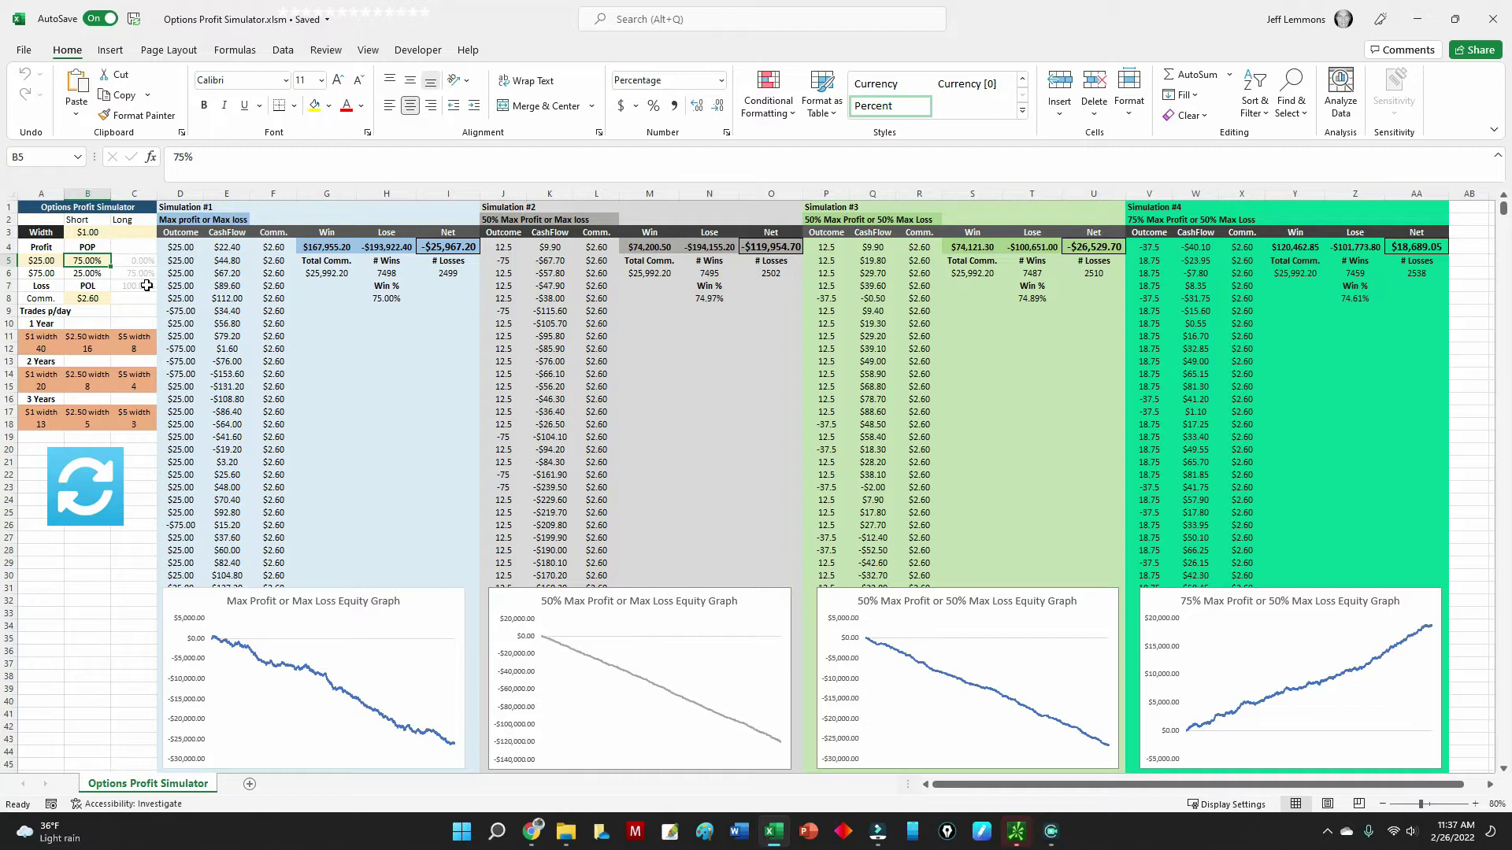
left_click(321, 273)
left_click(348, 339)
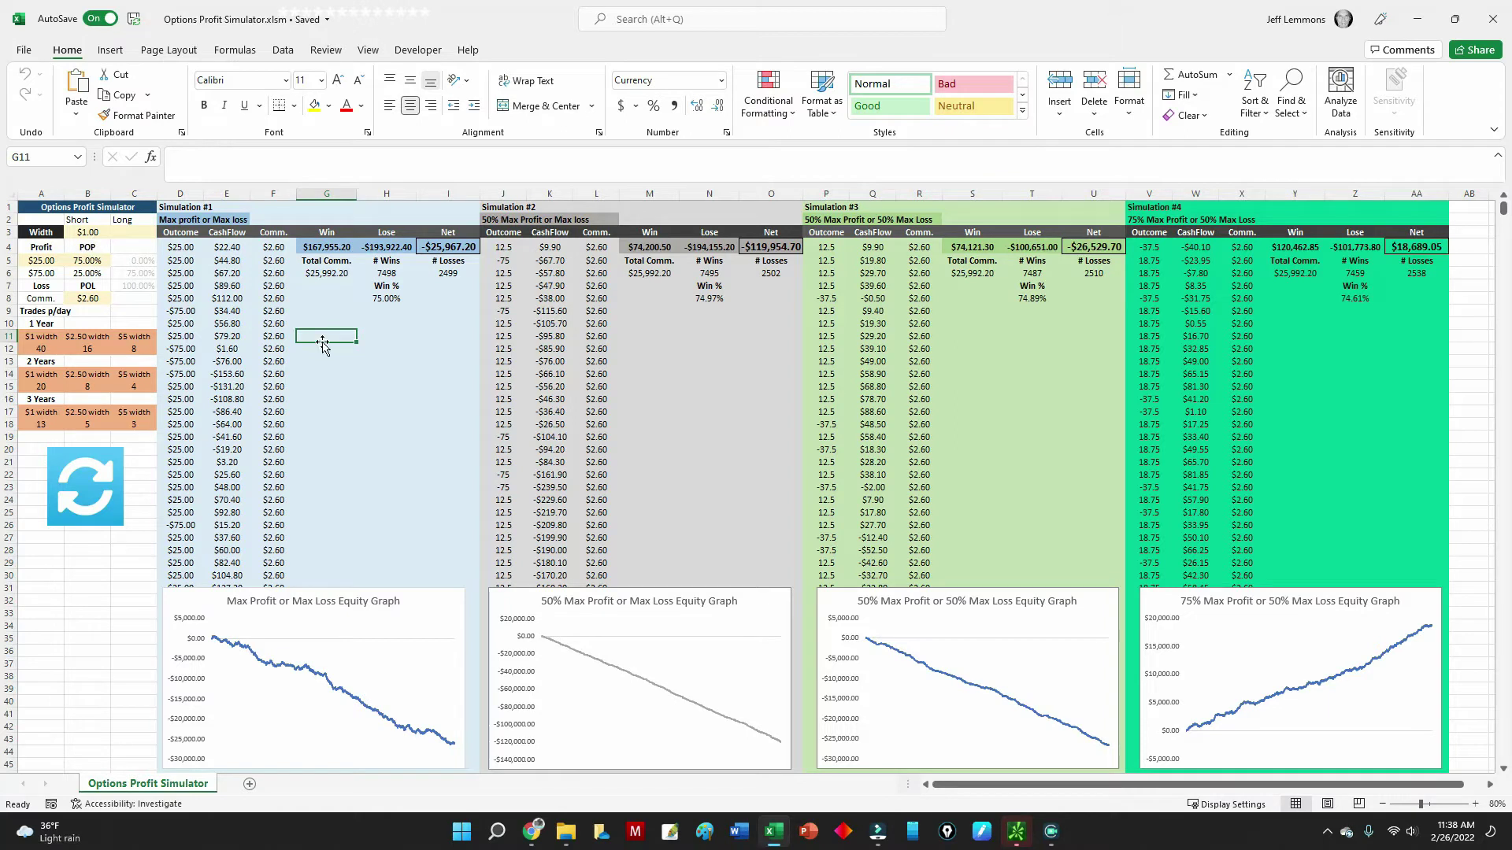
Rerun the four options profit simulations several times to generate new random outcomes
left_click(91, 494)
left_click(92, 493)
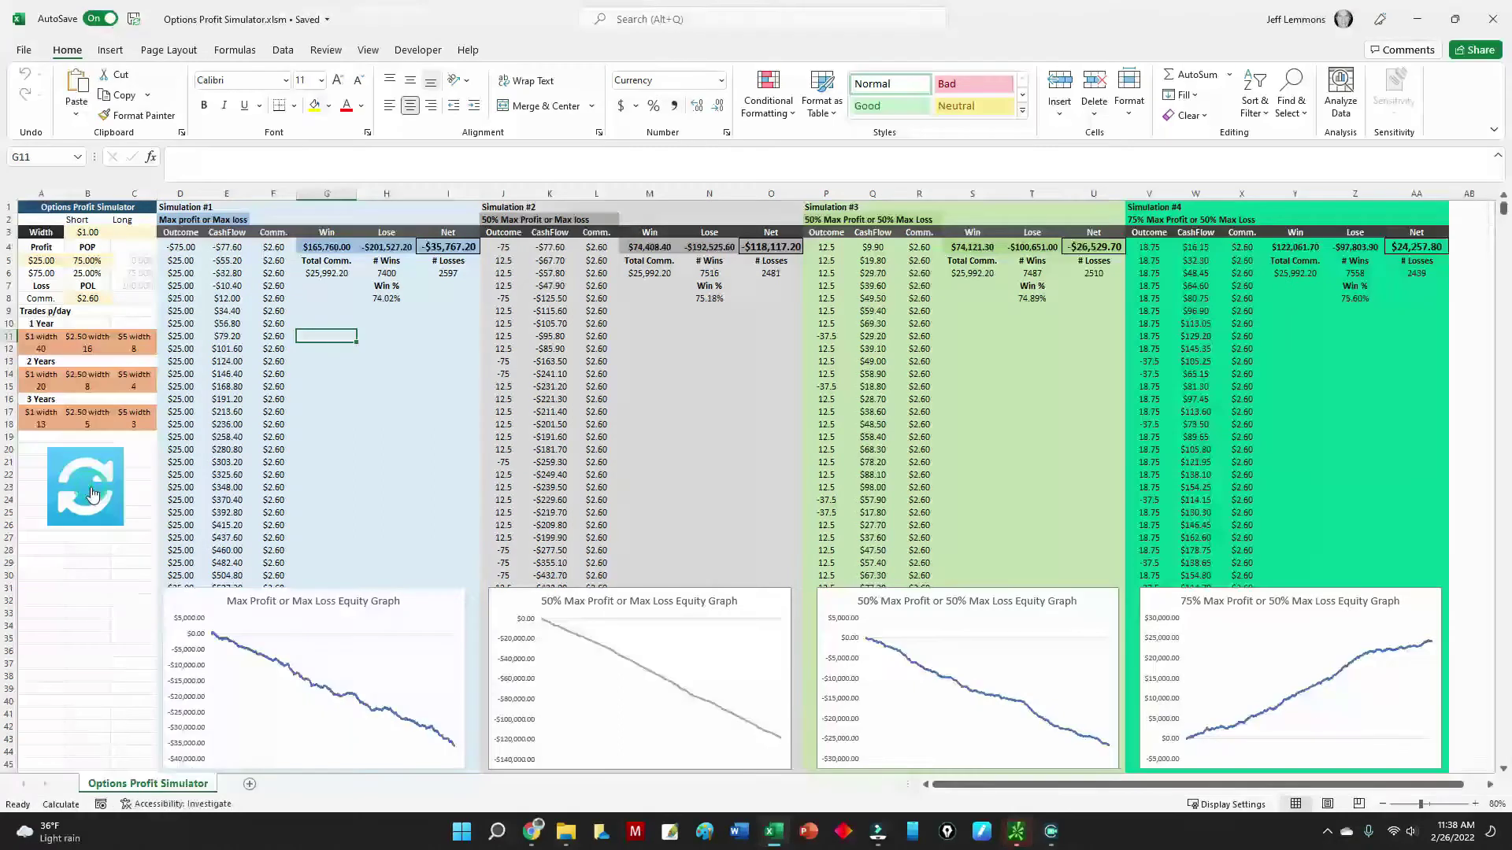
left_click(92, 494)
left_click(92, 494)
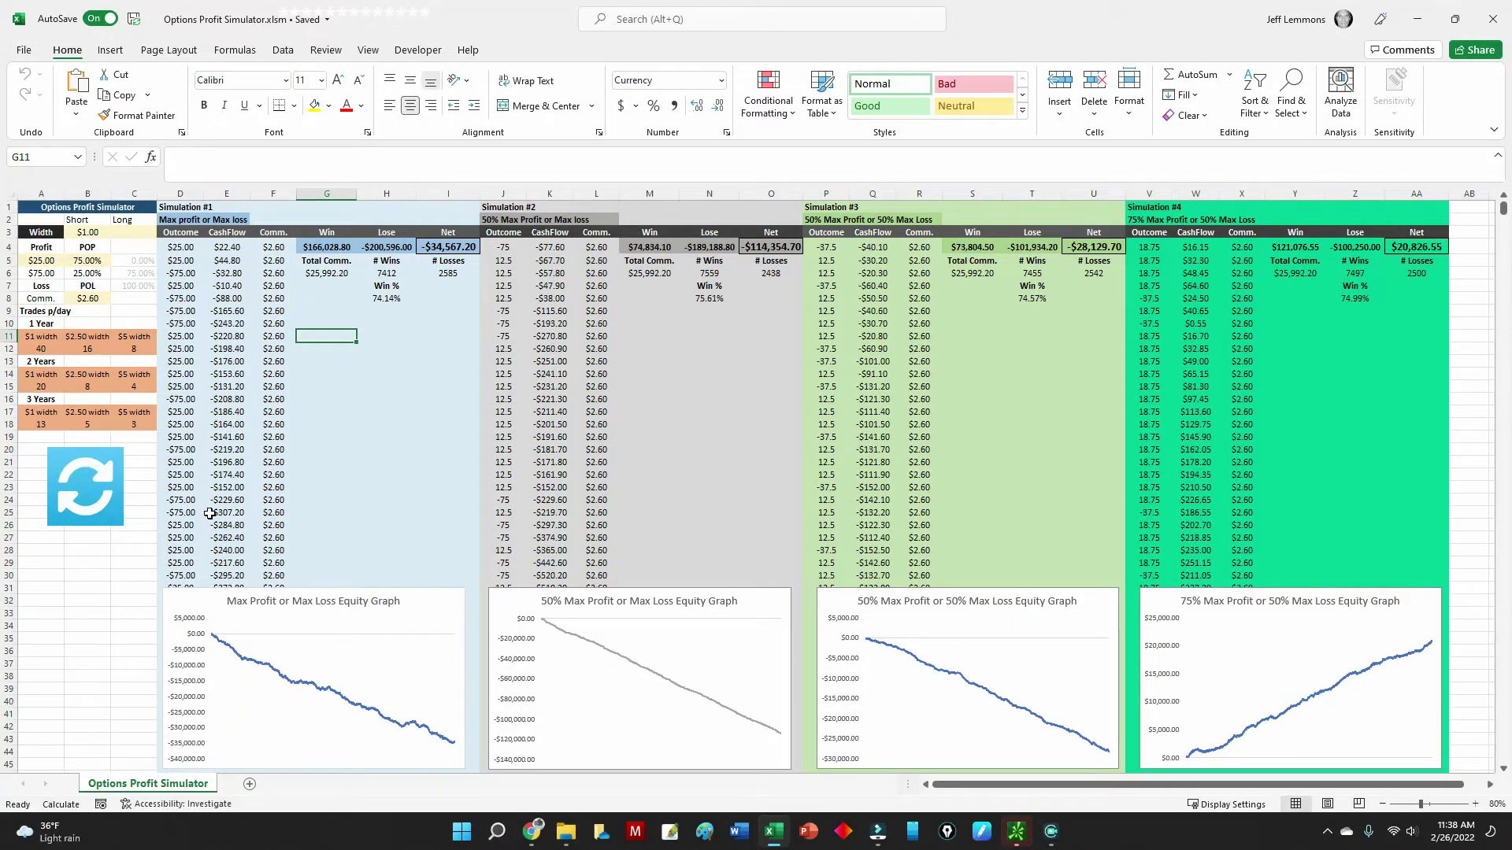
left_click(99, 501)
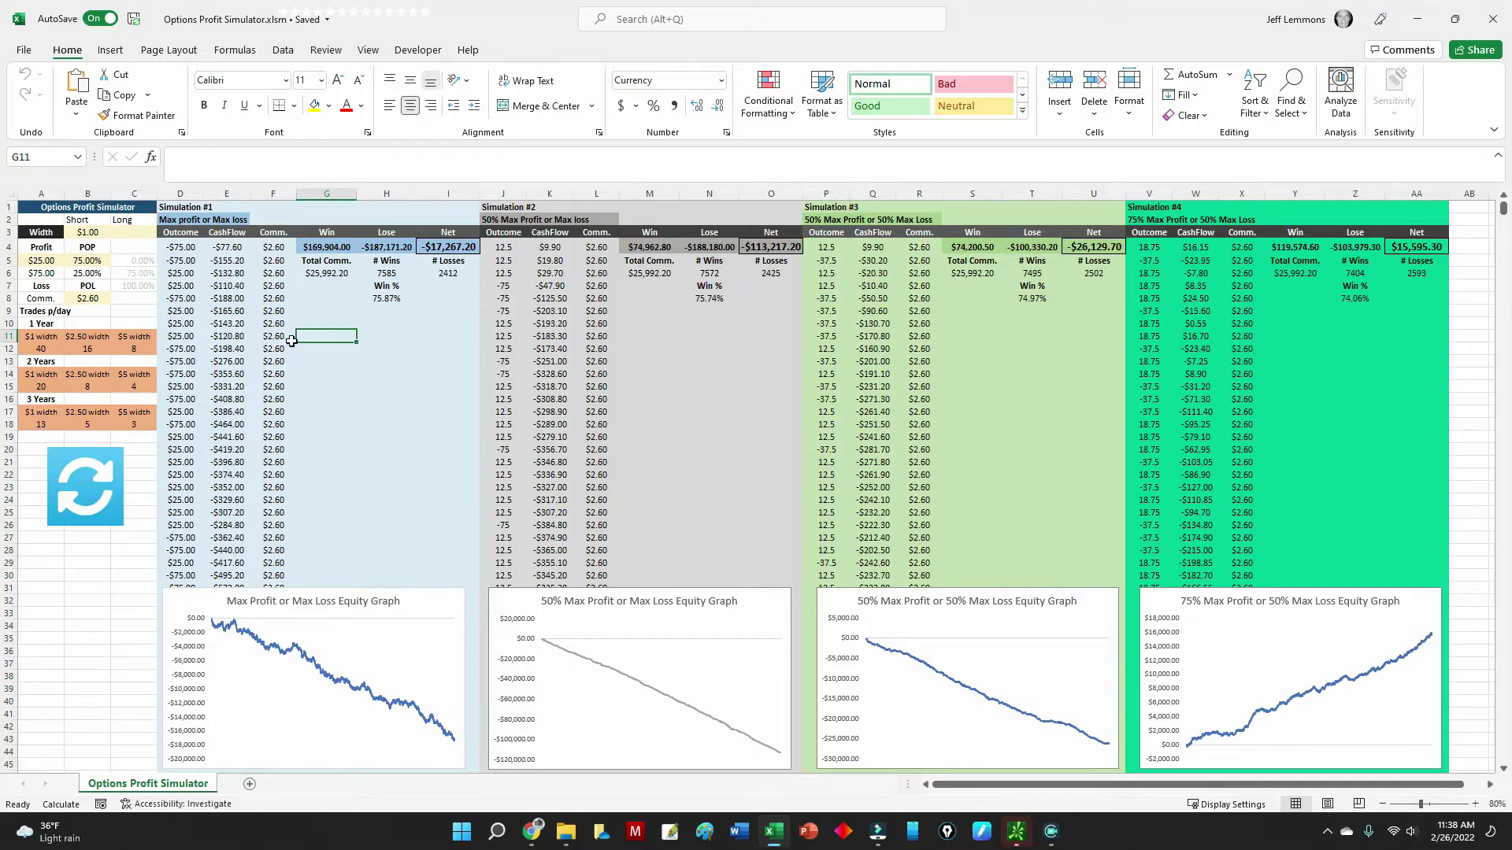
left_click(95, 496)
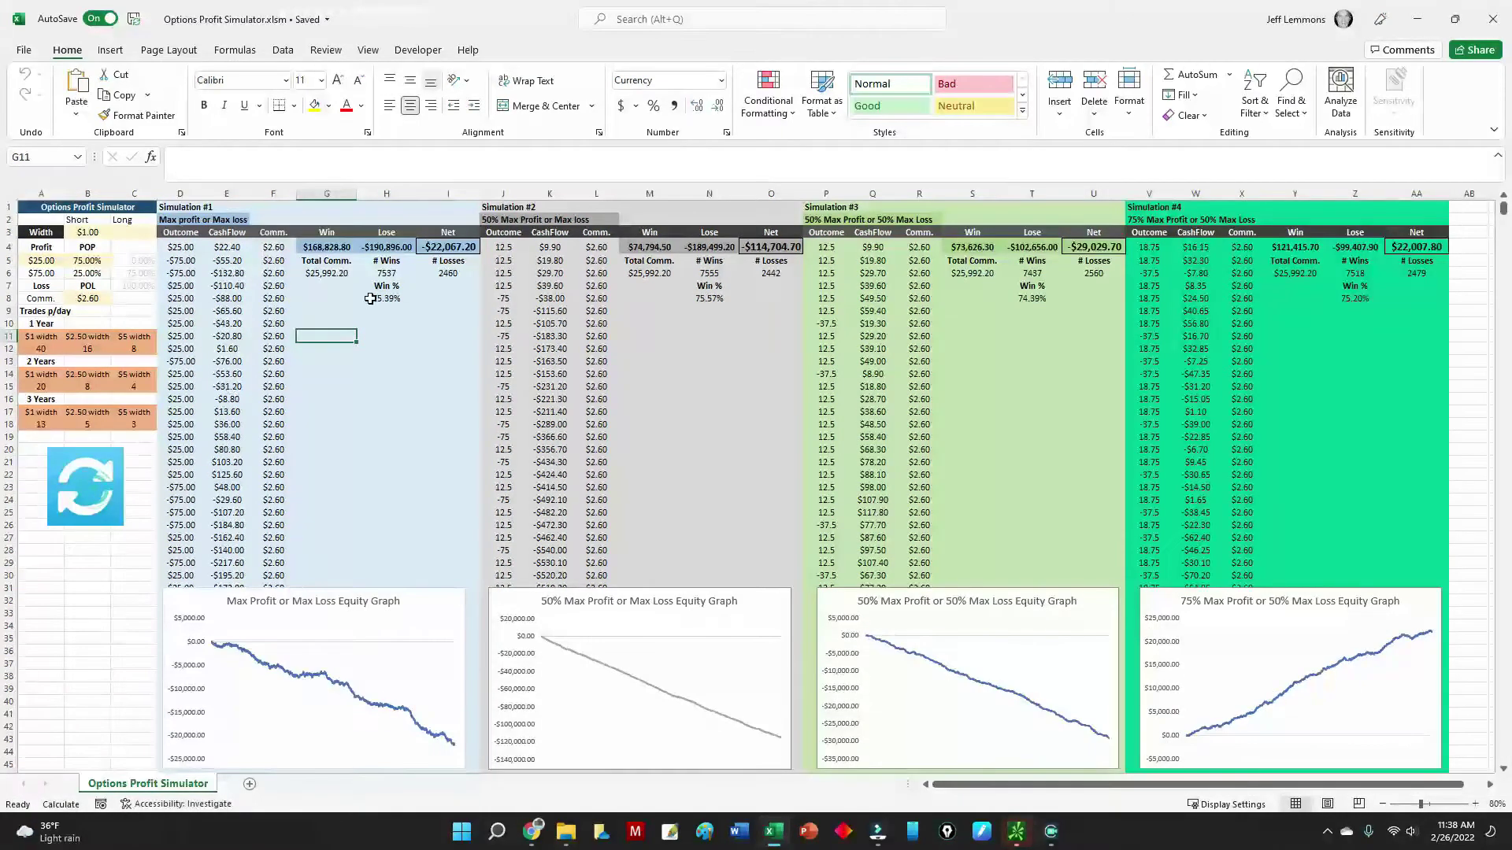
left_click(63, 498)
left_click(89, 492)
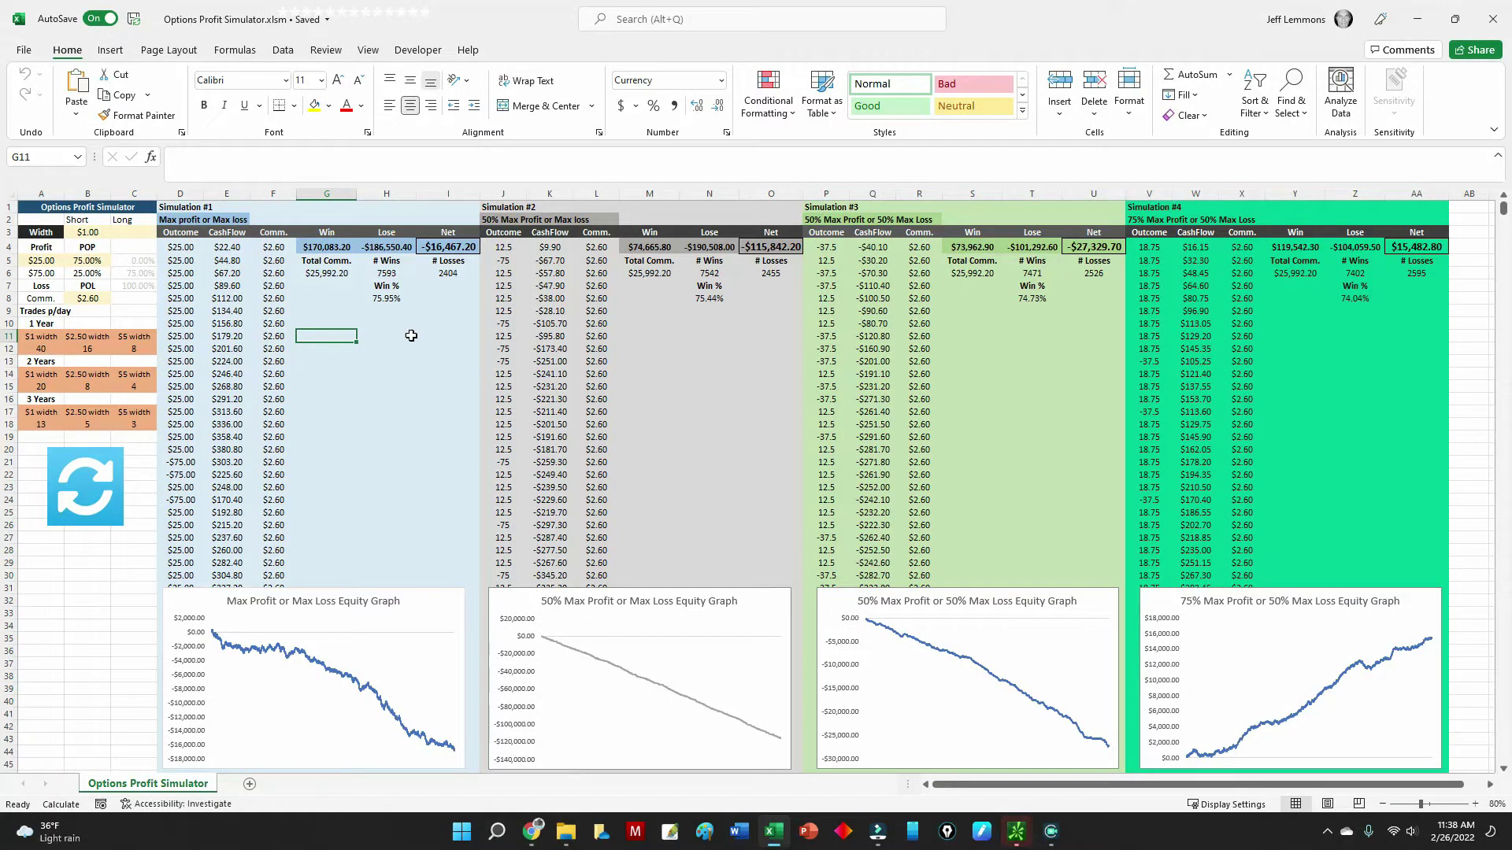
Inspect Simulation #1's win and loss totals and compare the net results of the simulations
left_click(319, 247)
left_click(386, 247)
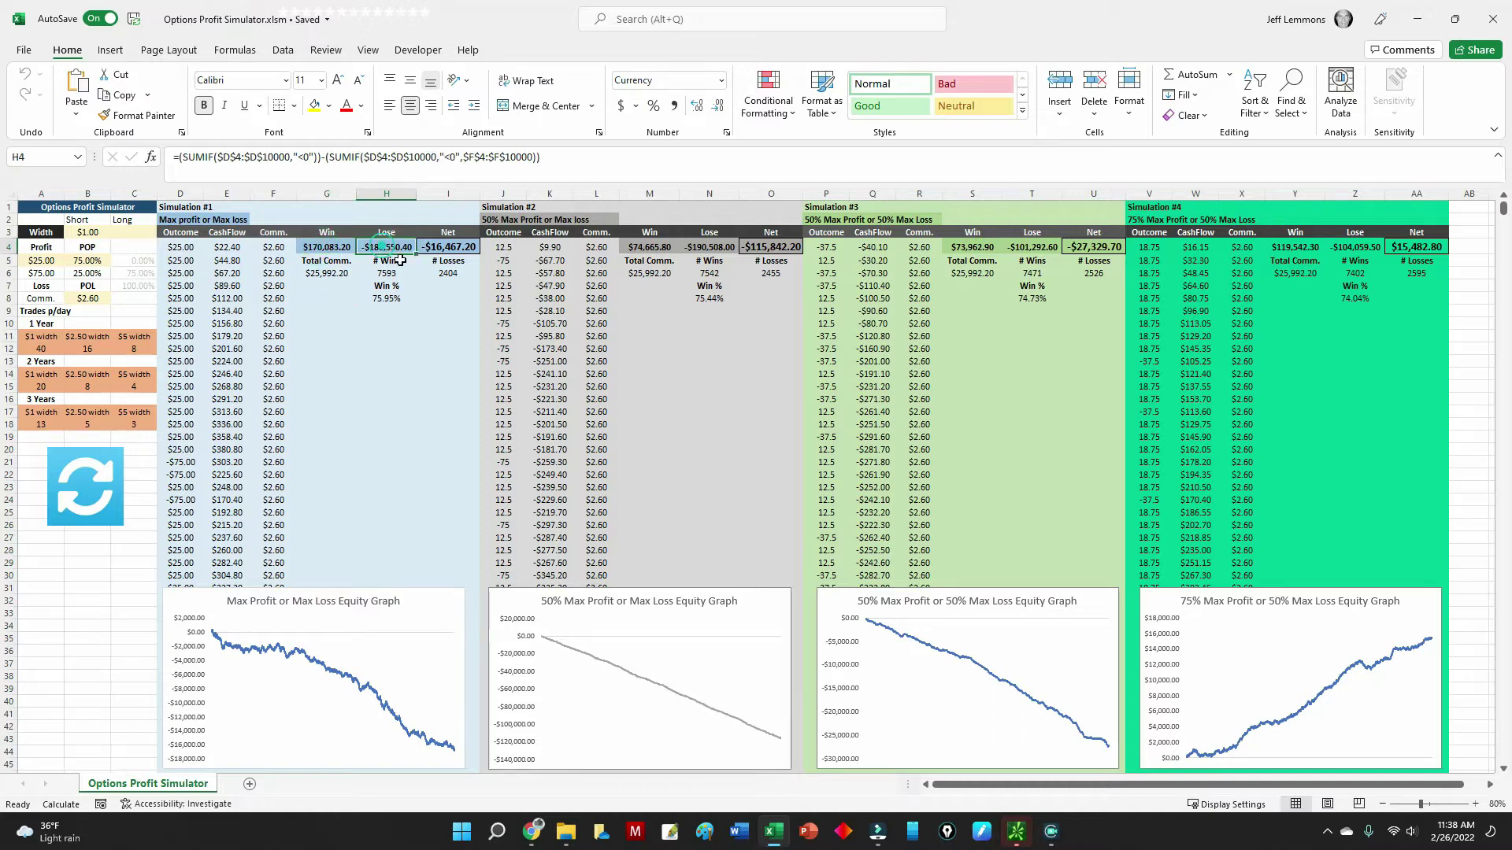
left_click(424, 369)
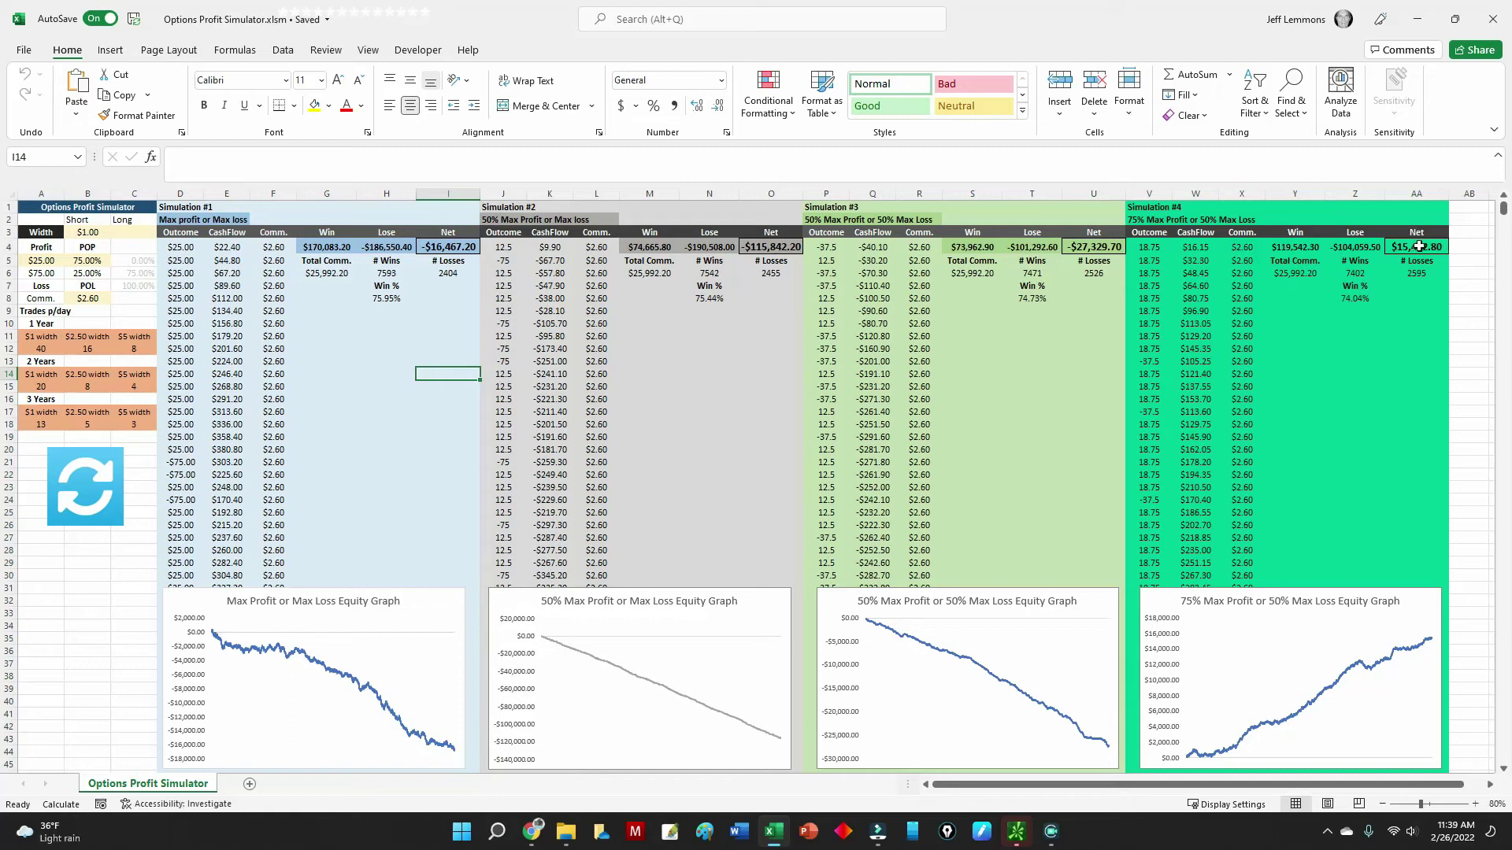
left_click(1414, 321)
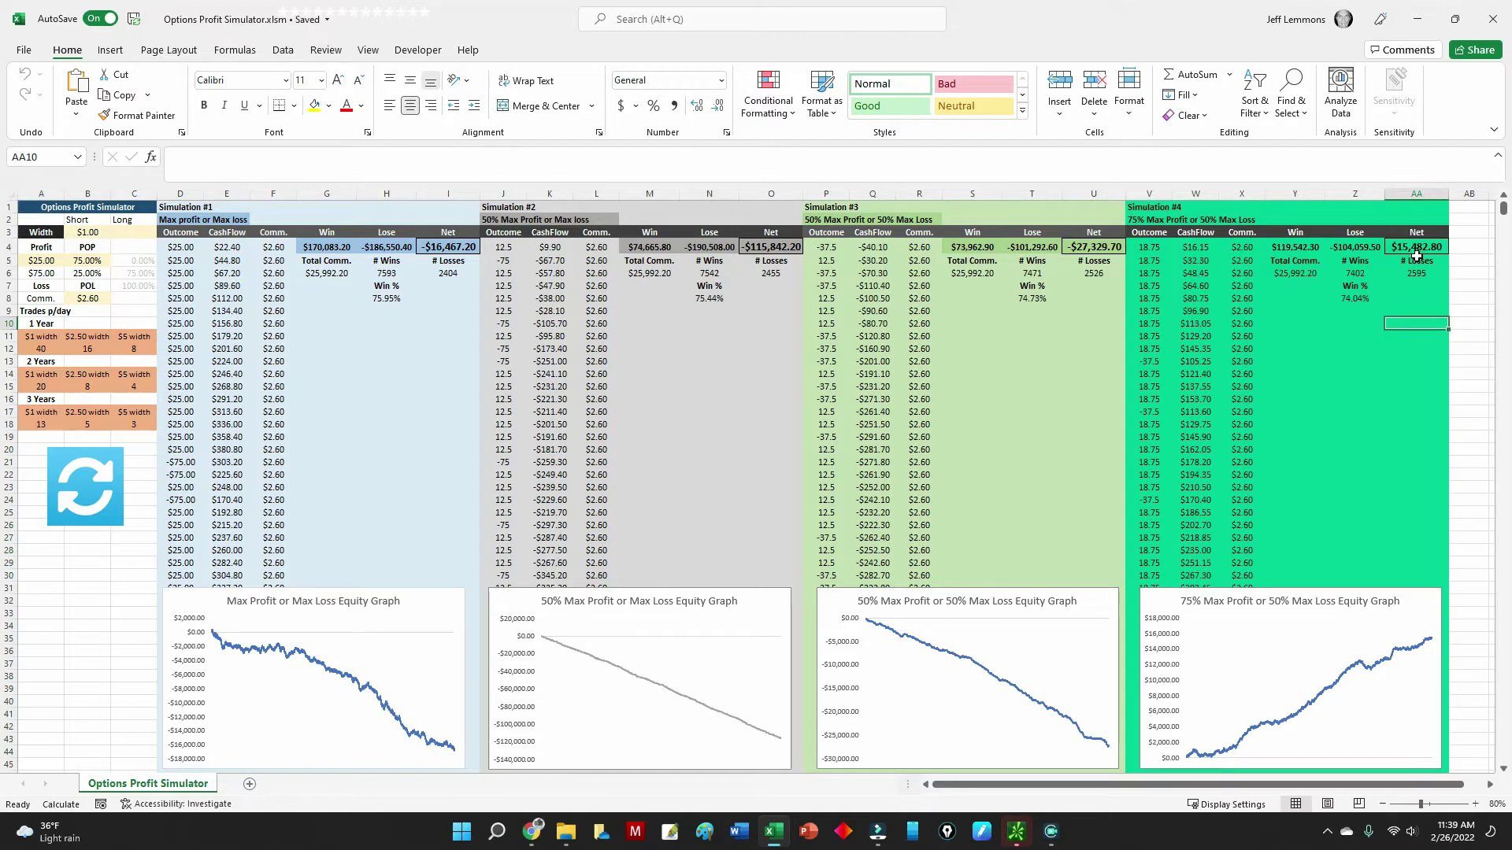
left_click(1310, 397)
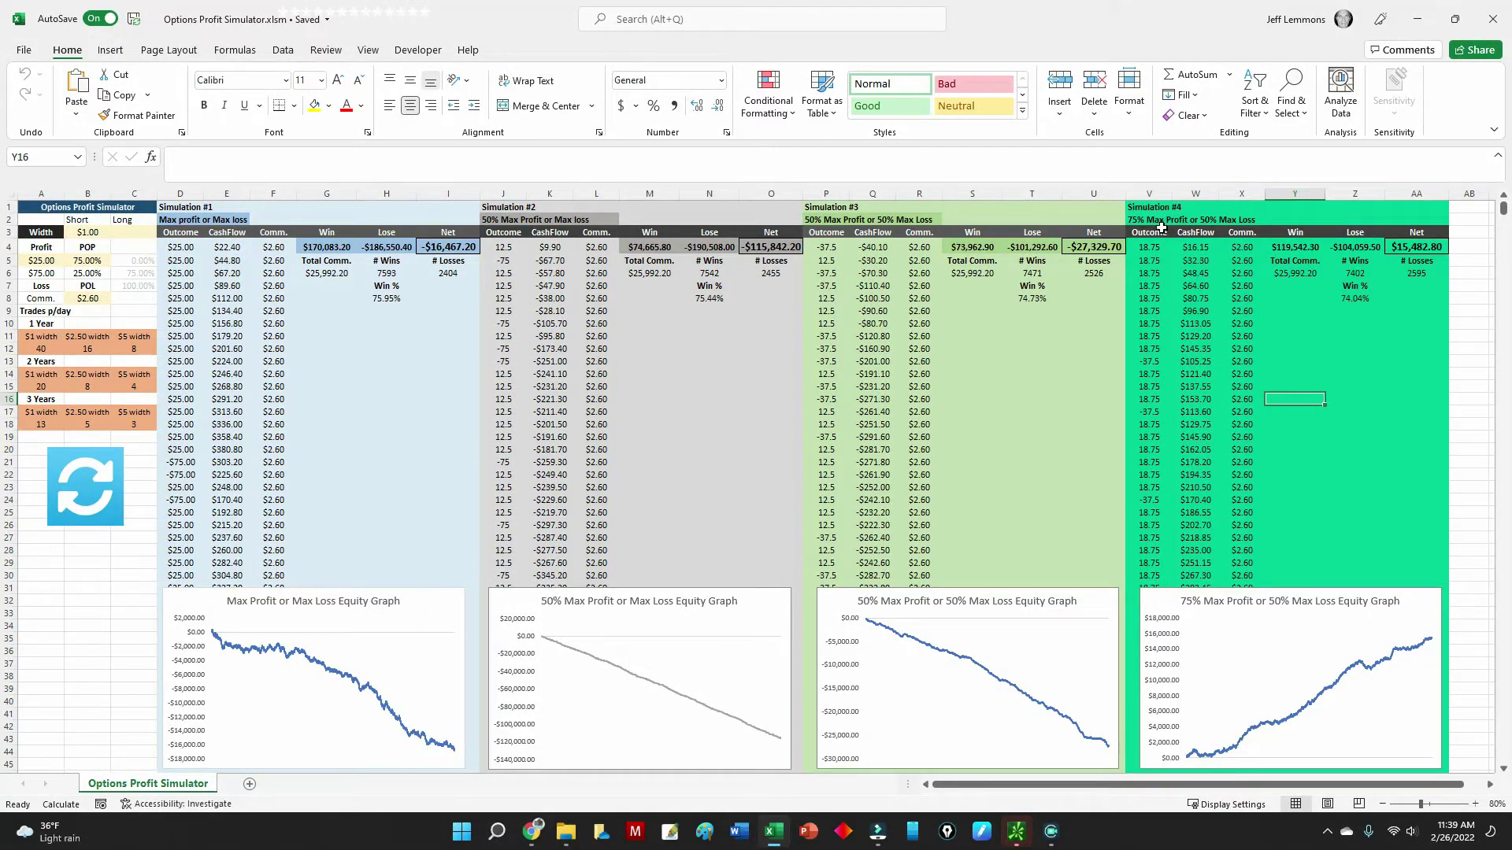
key("ctrl+s")
left_click(685, 339)
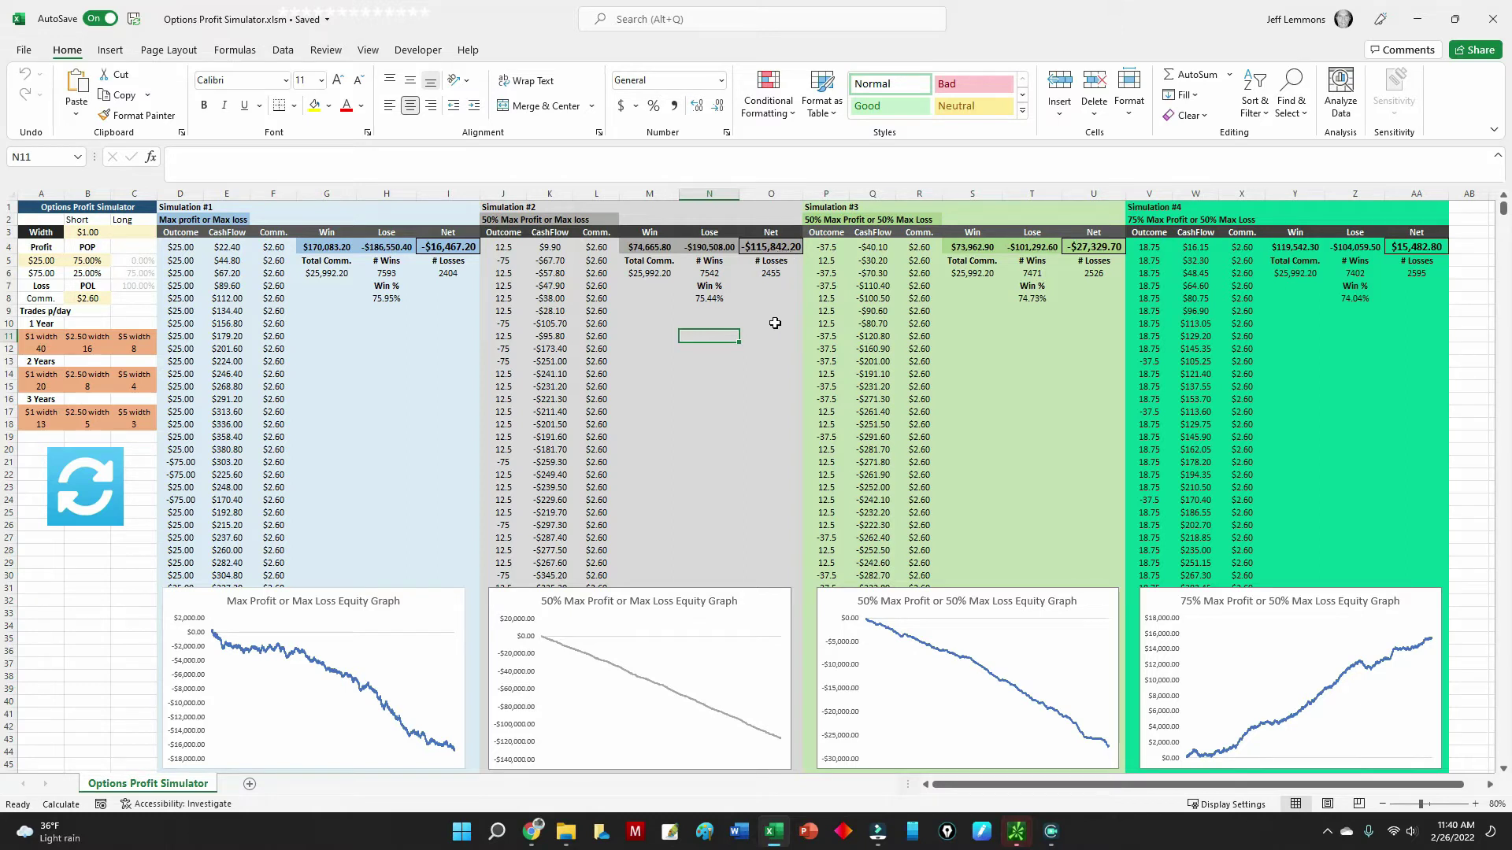
left_click(749, 363)
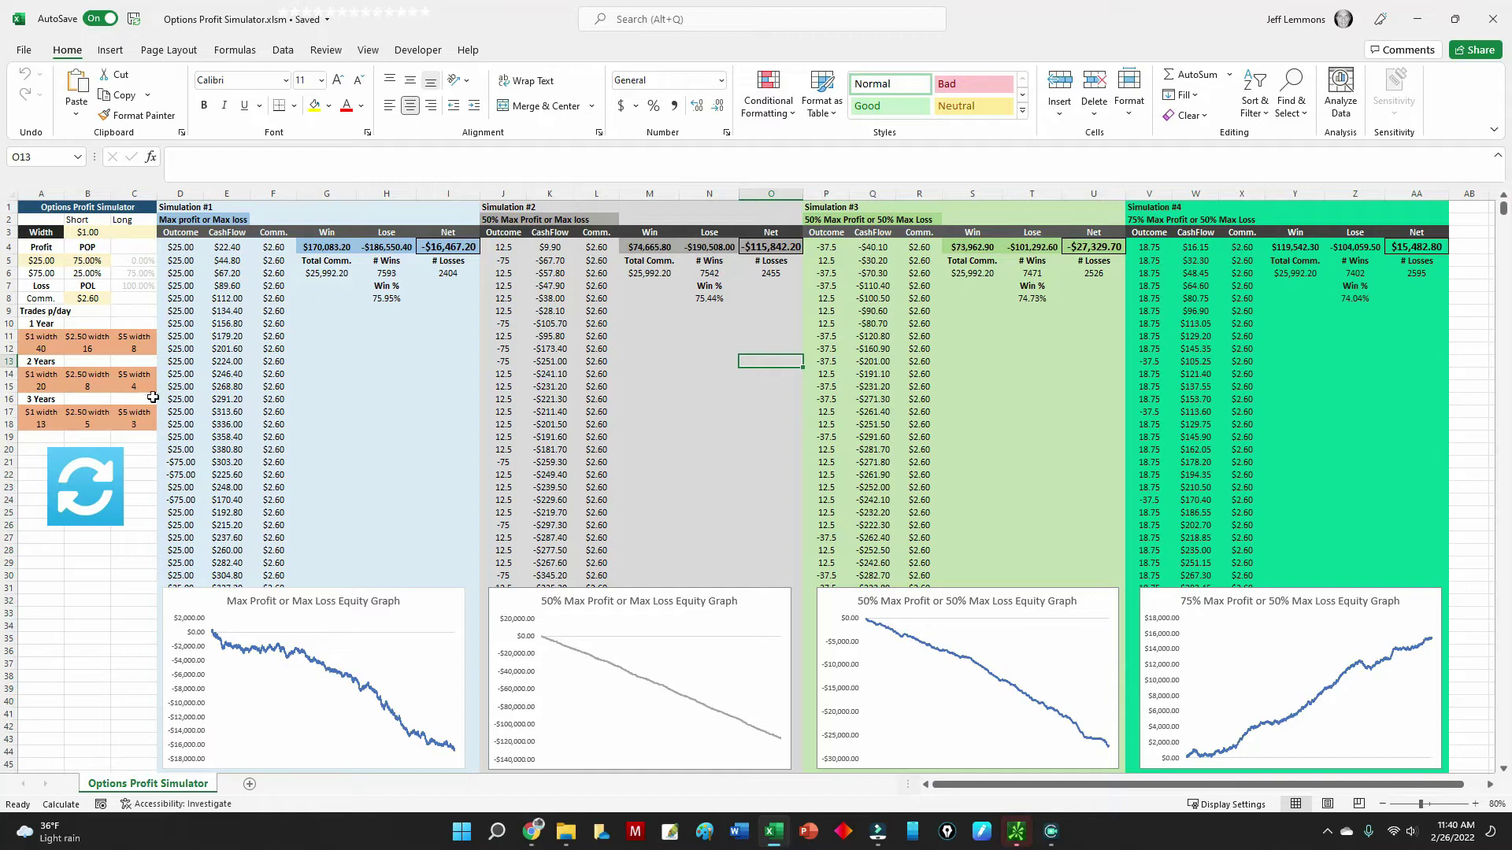
Switch to thinkorswim, delete the pending SPY 439/440 call vertical, and replace the expanded 18 MAR 22 chain with 14 APR 22
left_click(1016, 832)
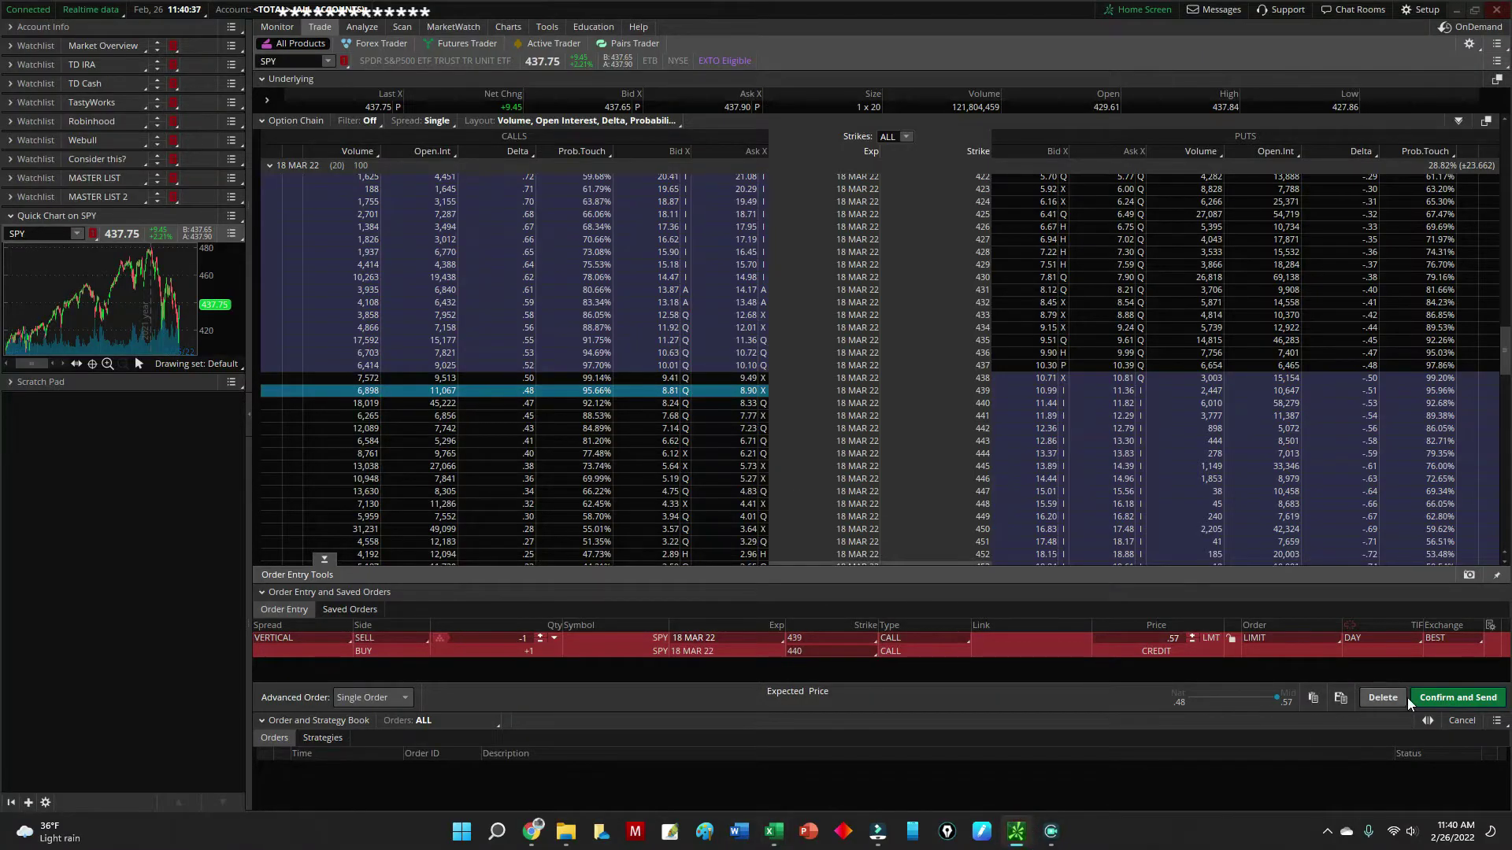
left_click(1380, 697)
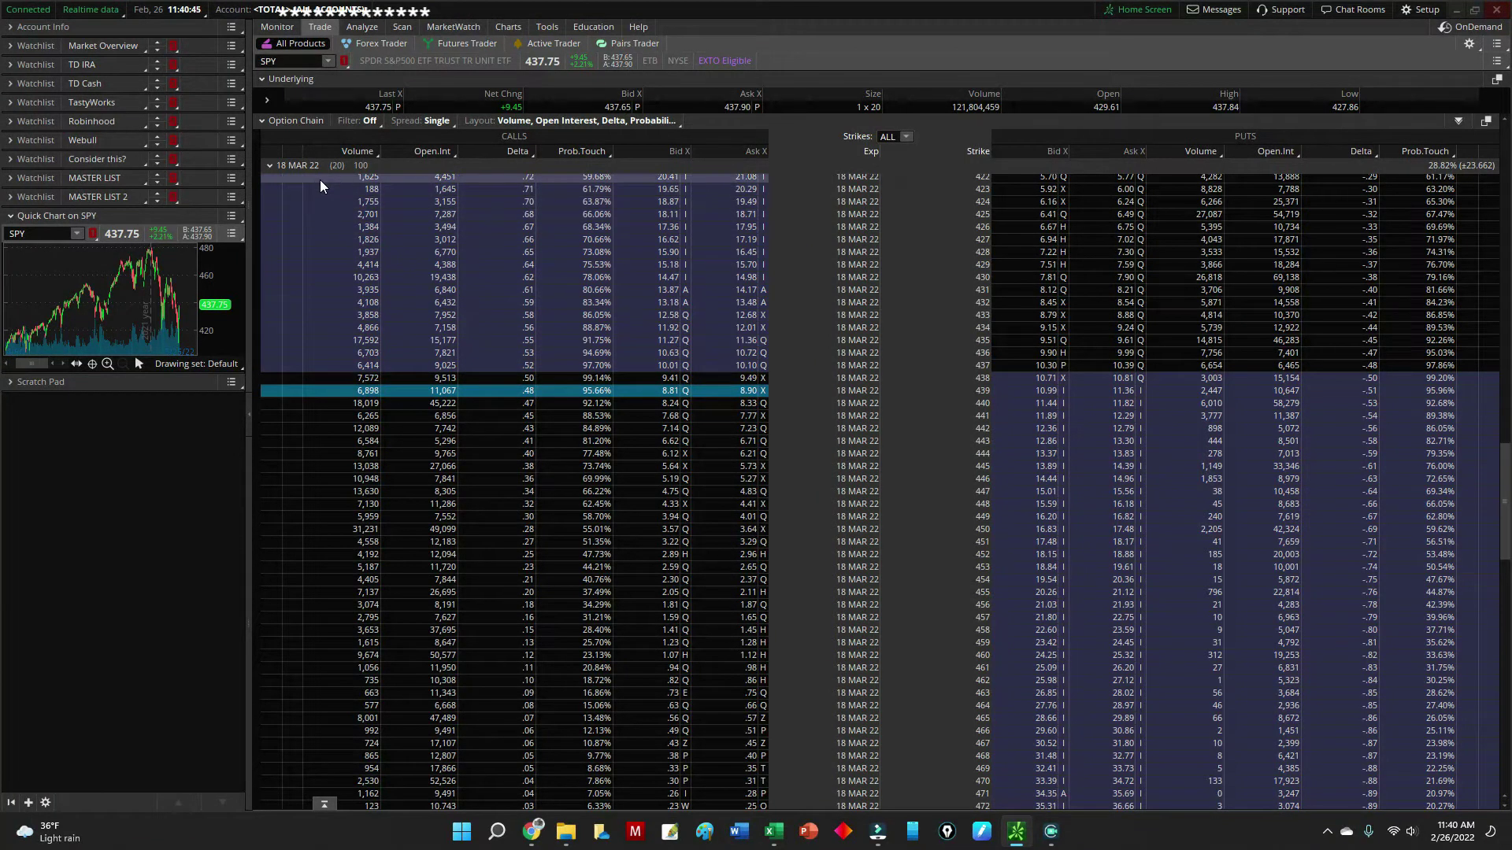
left_click(269, 165)
left_click(273, 469)
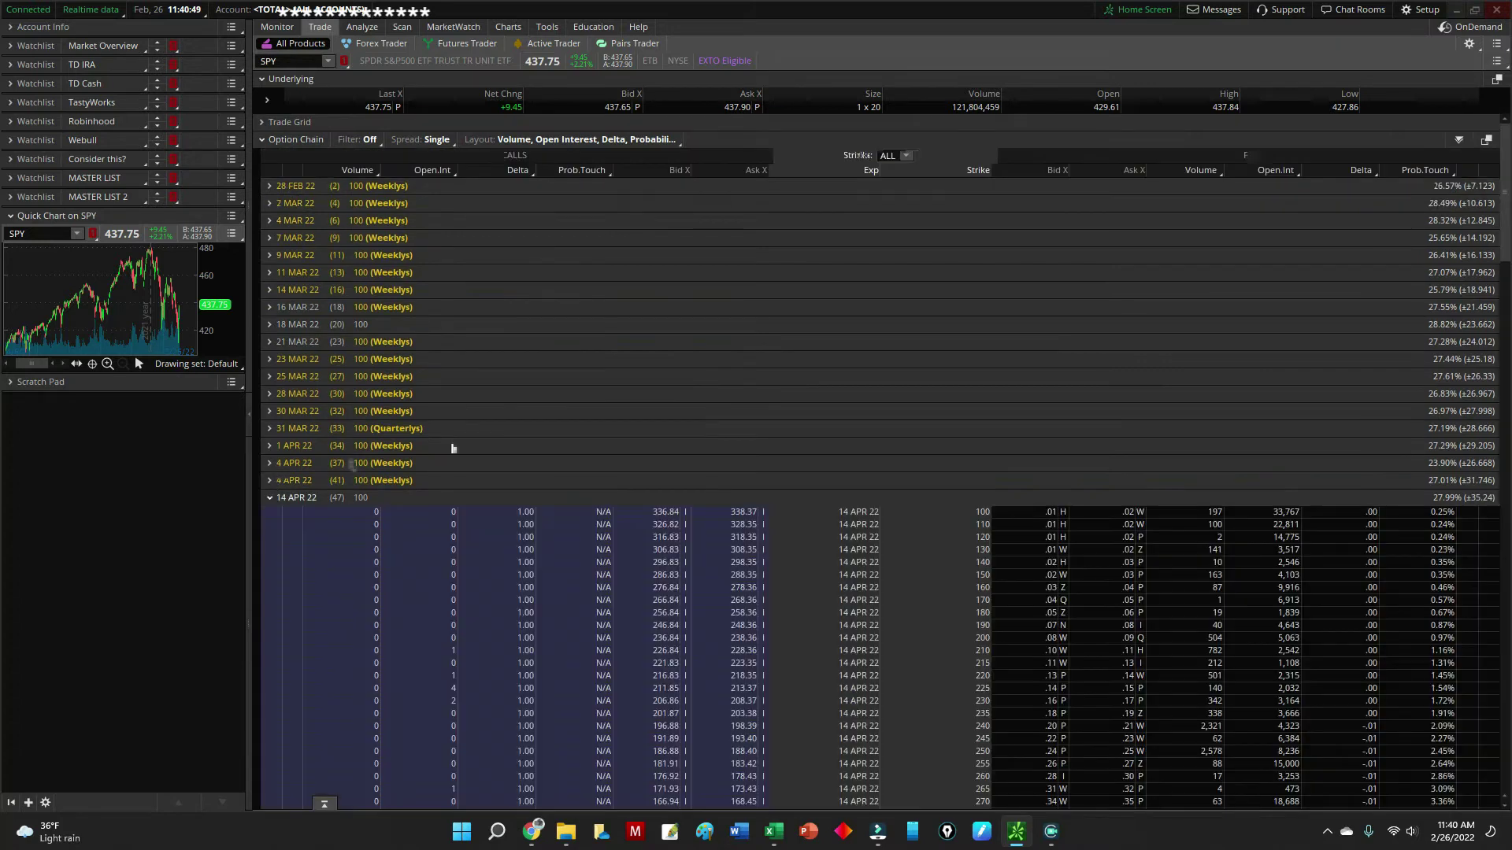
Create a short SPY 462/463 call vertical expiring 14 APR 22 and analyze it in the risk profile
scroll(607, 386, "down", 5)
scroll(607, 381, "down", 20)
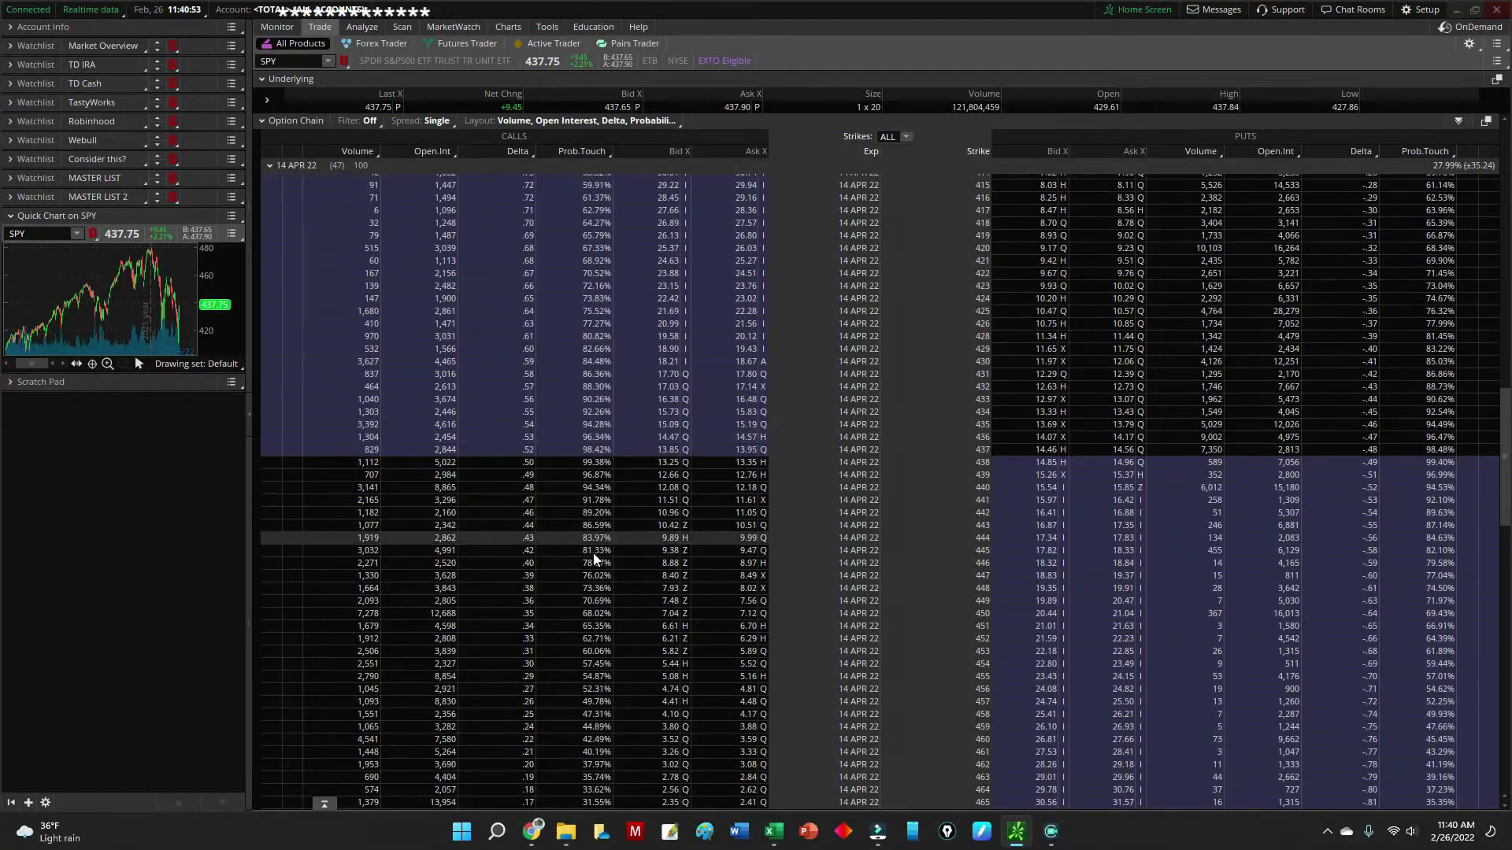
scroll(634, 566, "down", 2)
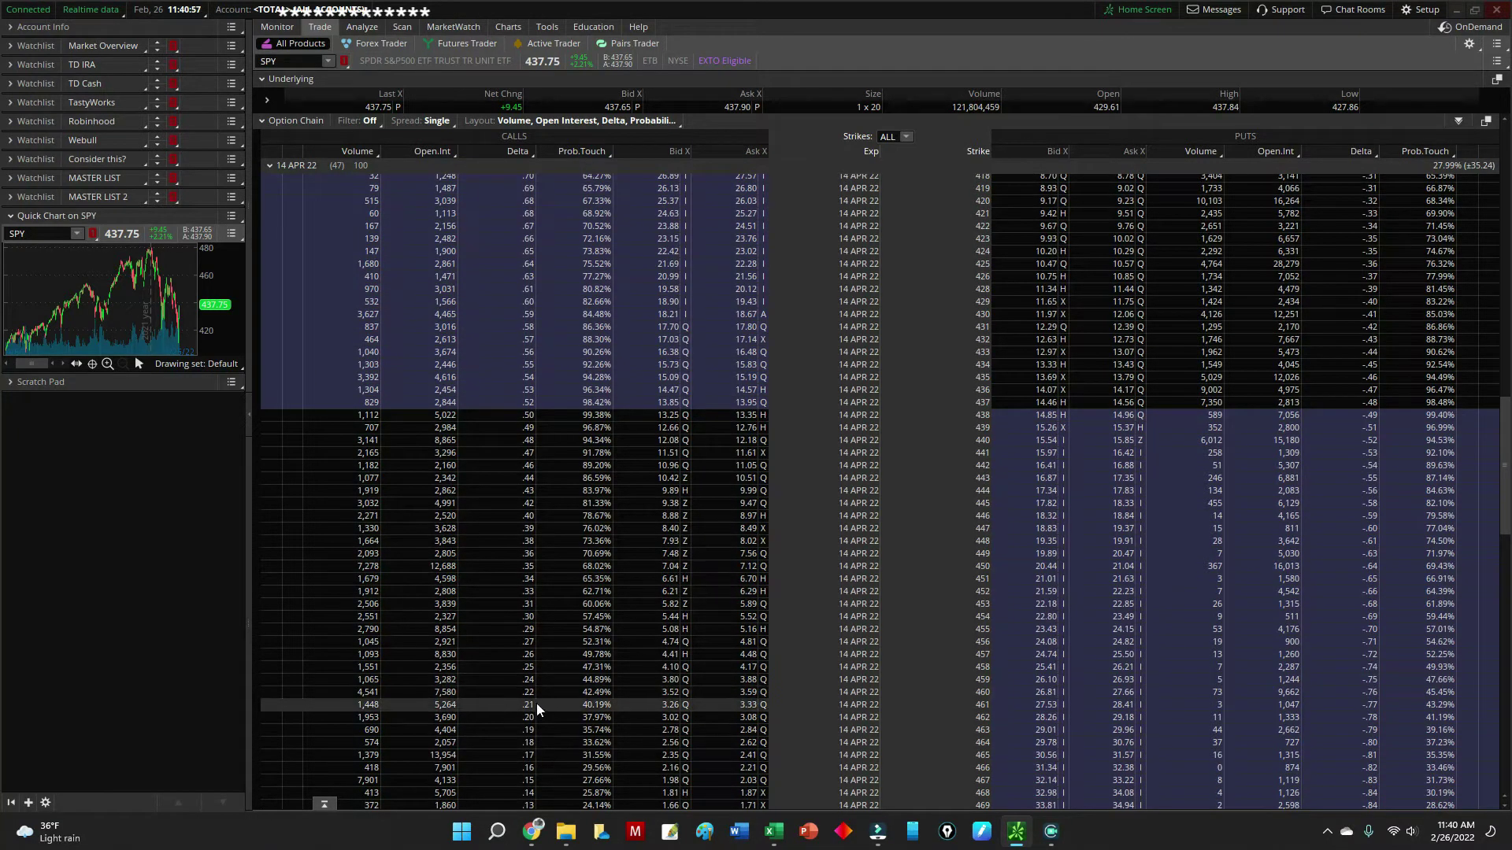
left_click(666, 694)
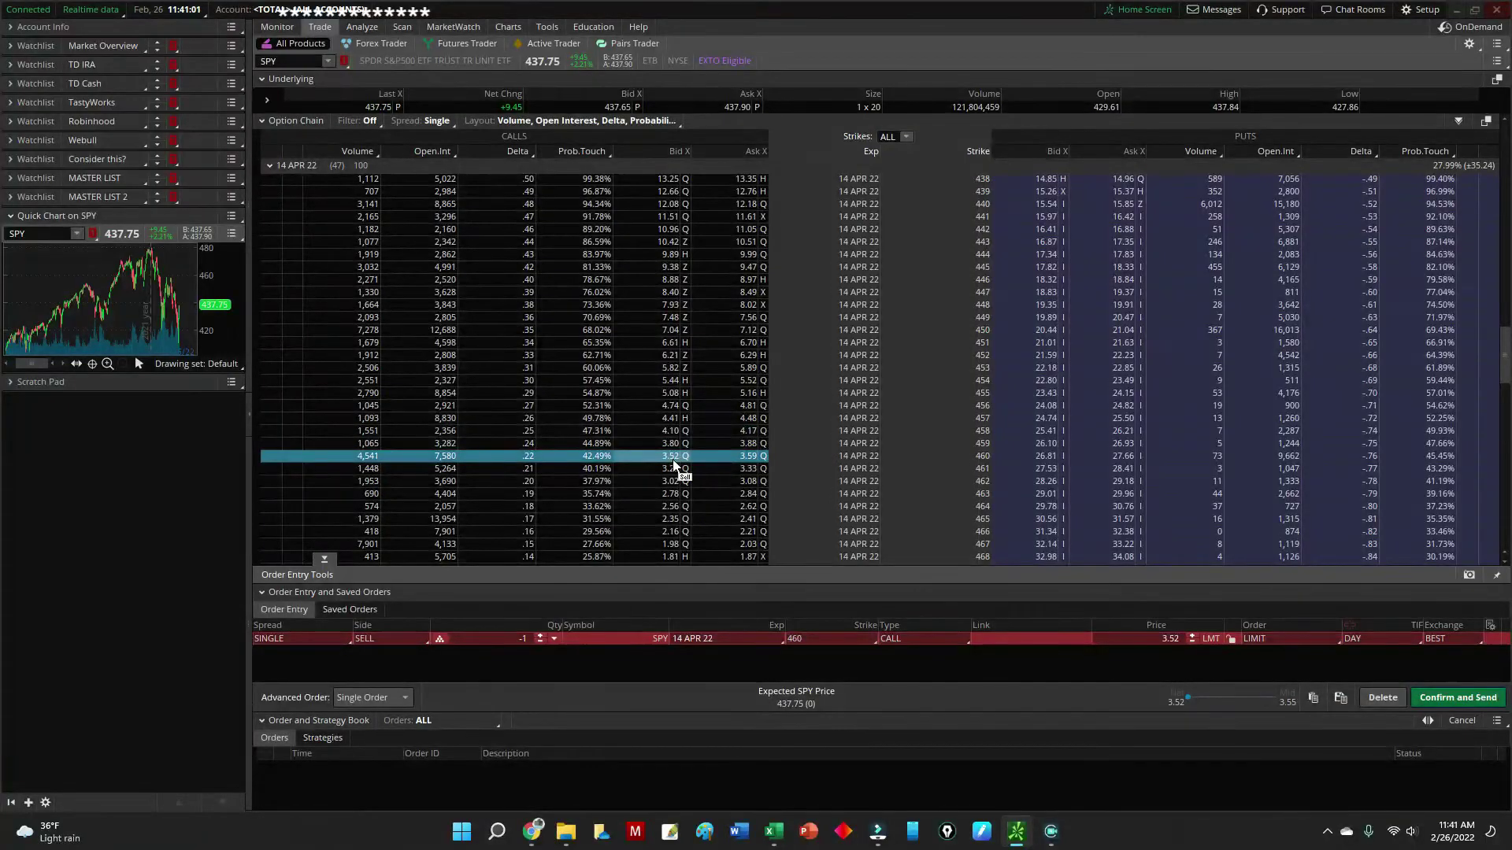
left_click(749, 494, "ctrl")
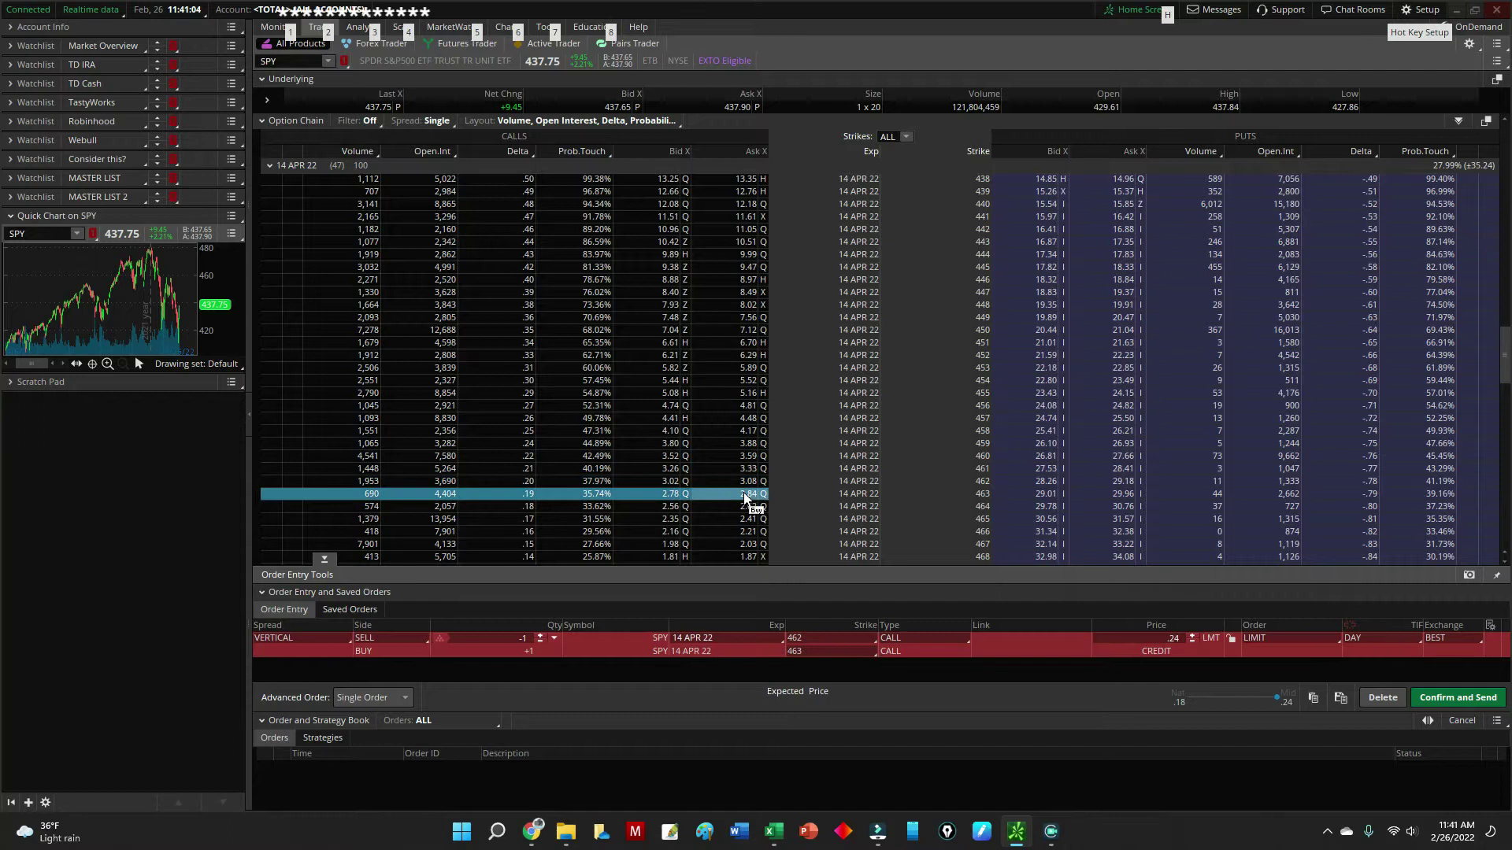
right_click(1033, 652)
left_click(1090, 742)
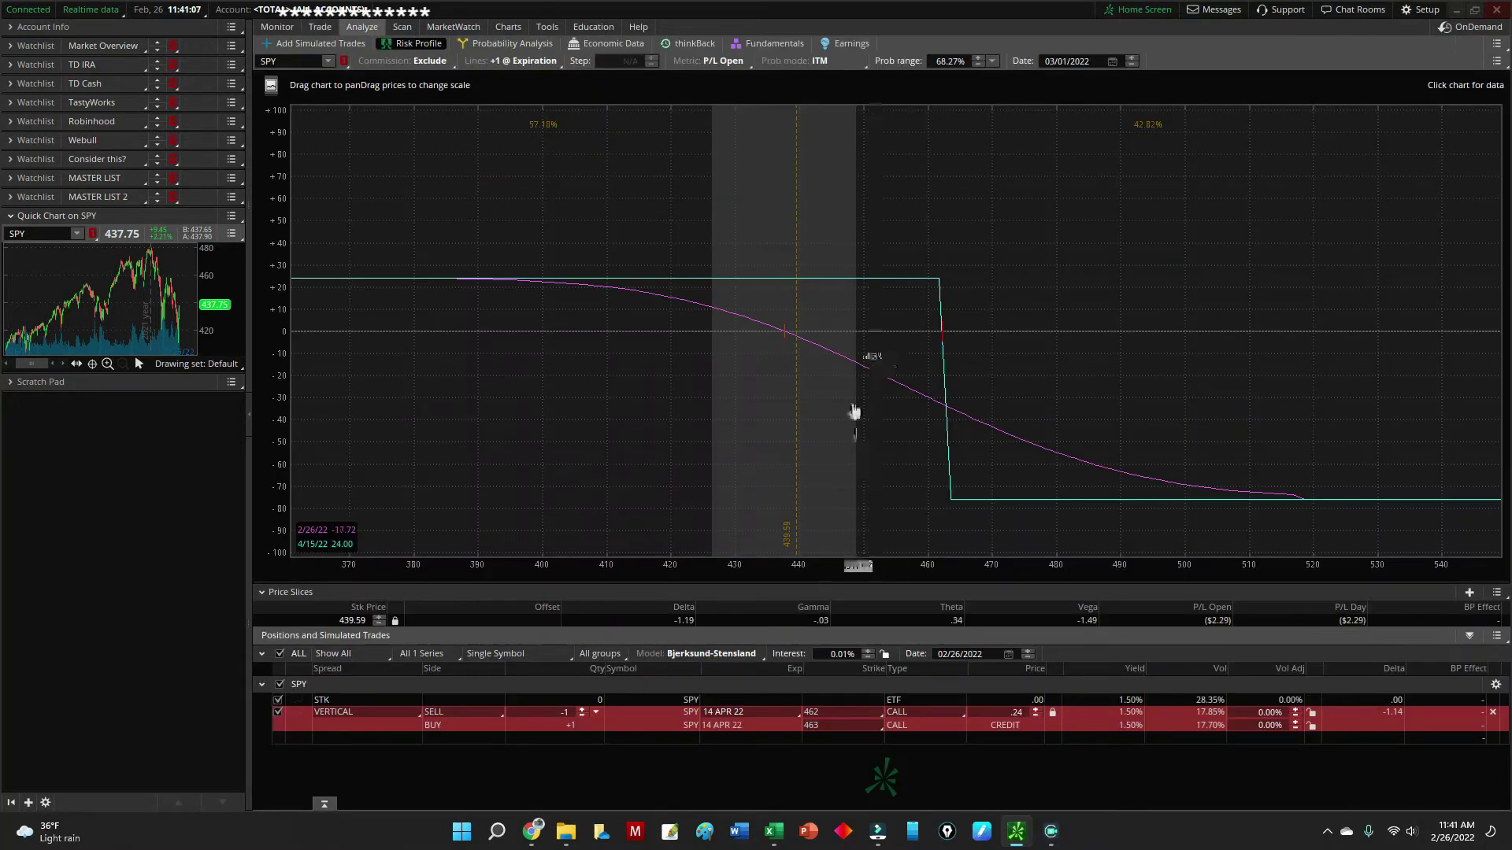
Set the risk profile's price slice to 462.27 for the short call vertical
left_click(1495, 592)
mouse_move(1429, 616)
mouse_move(1314, 604)
left_click(1382, 615)
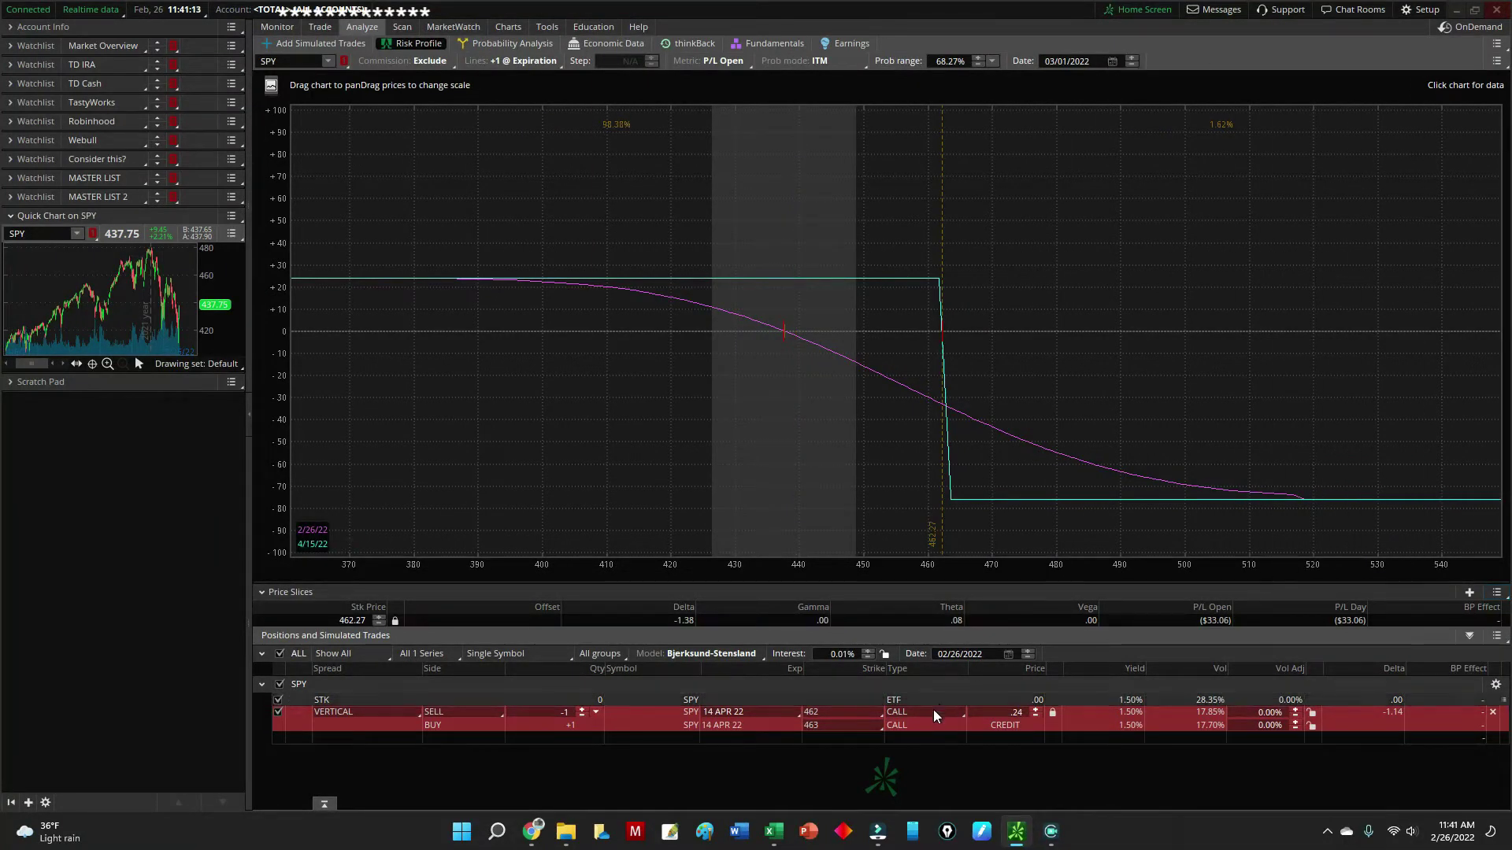
Set the risk profile's probability date to 04/15/2022
left_click(1112, 63)
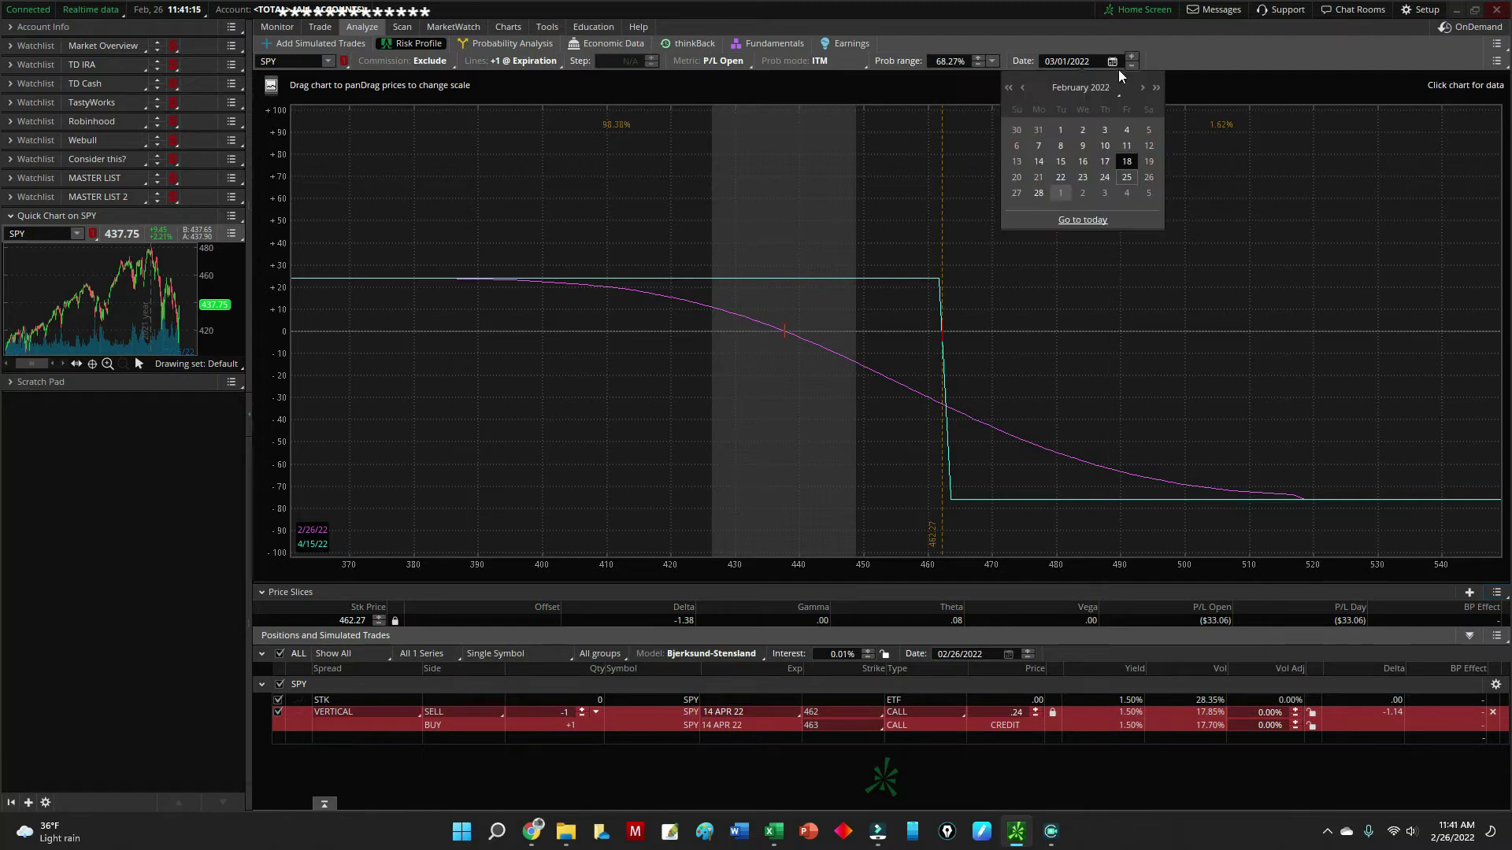
left_click(1144, 88)
left_click(1126, 161)
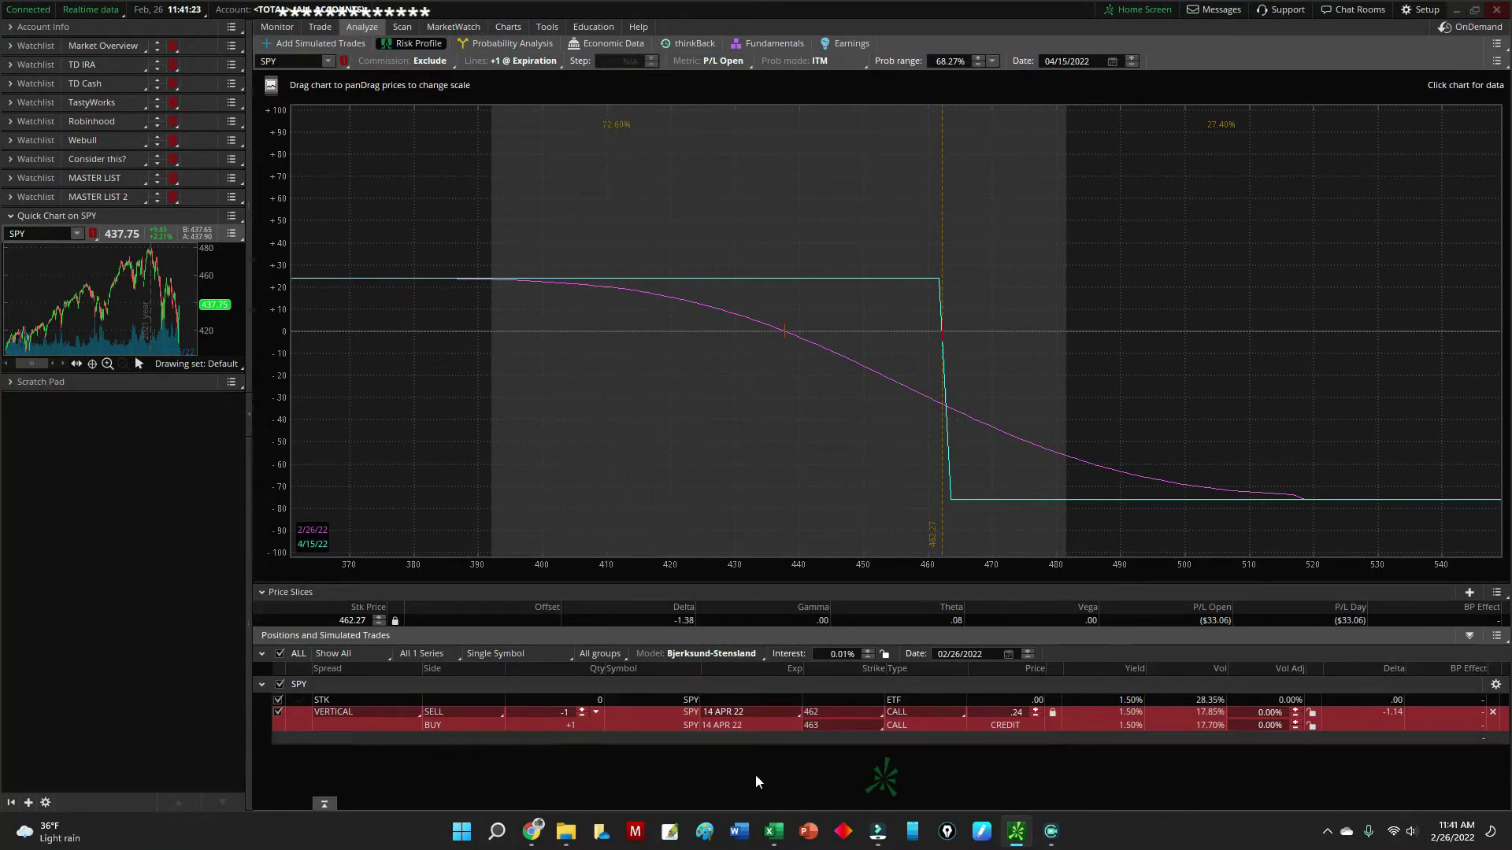
Switch to the Excel options profit simulator and set the short POP in B5 to 72.60%
left_click(773, 831)
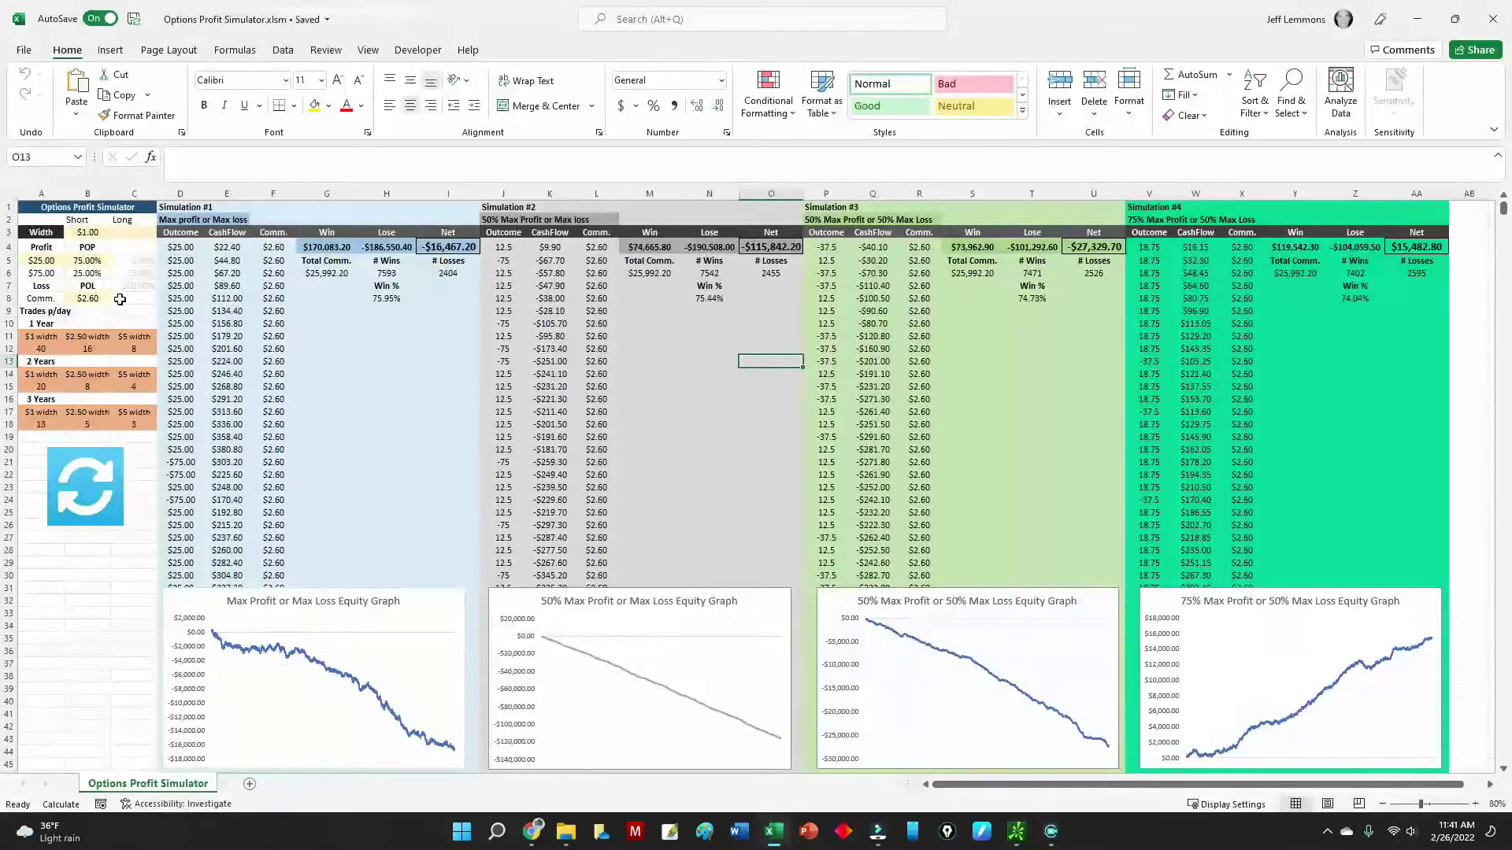
type("72.60")
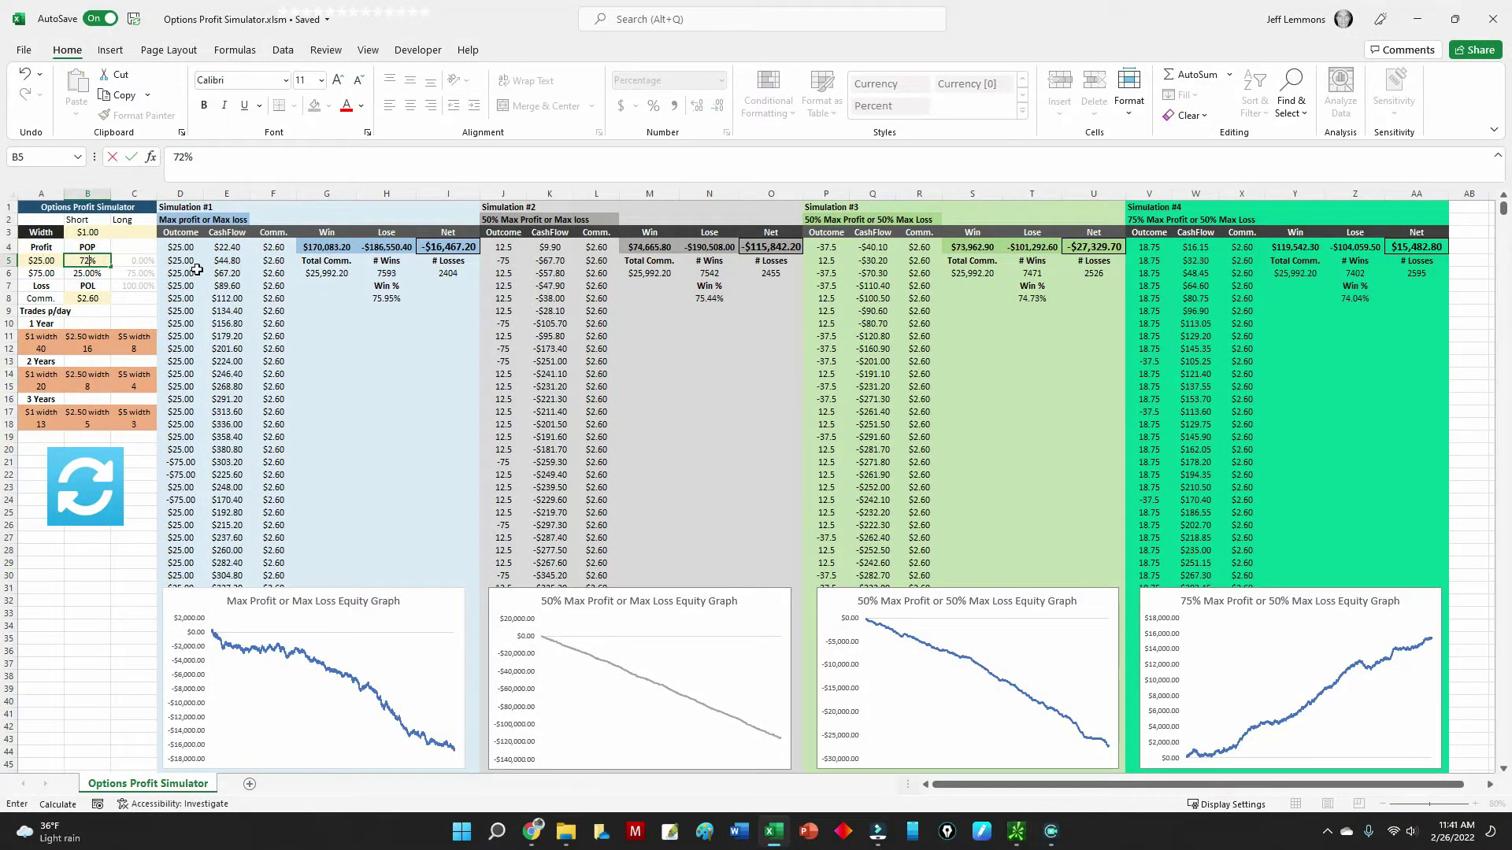
left_click(147, 247)
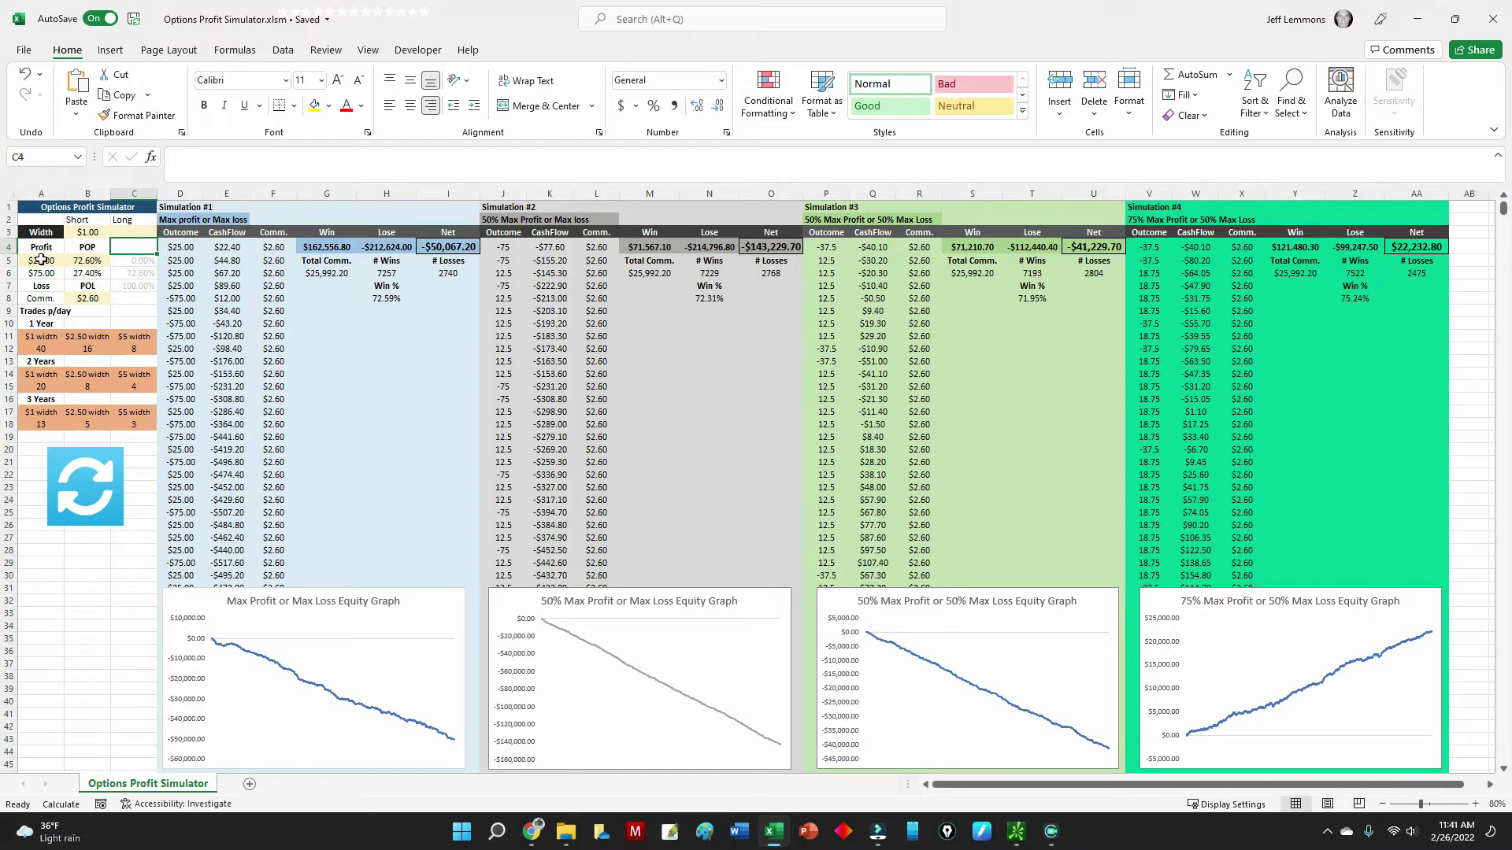
Check the short call vertical's credit in thinkorswim, then return to Excel and set the profit in A5 to $24
left_click(1015, 832)
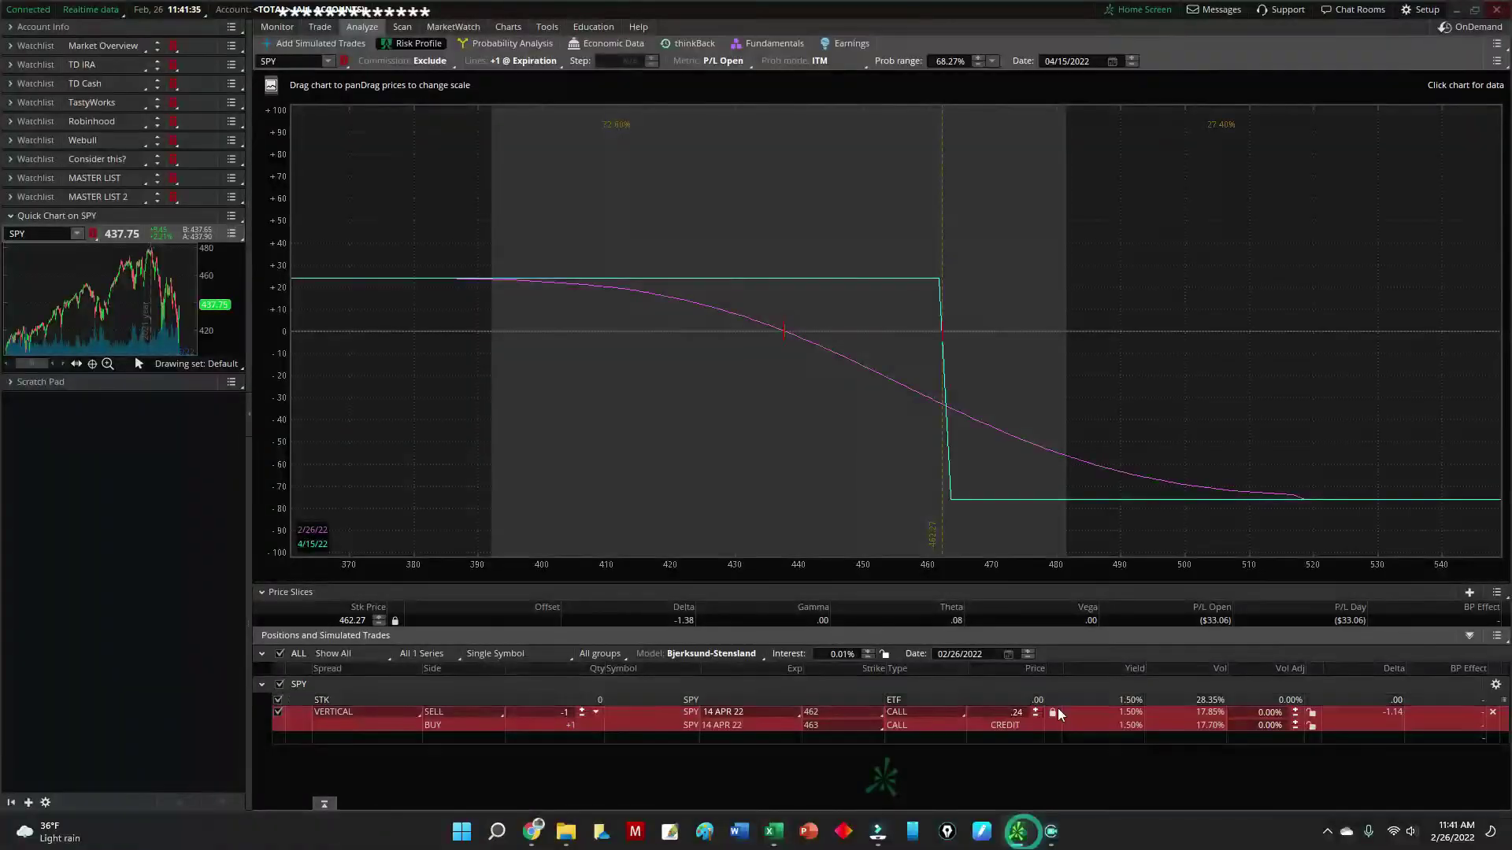
left_click(774, 831)
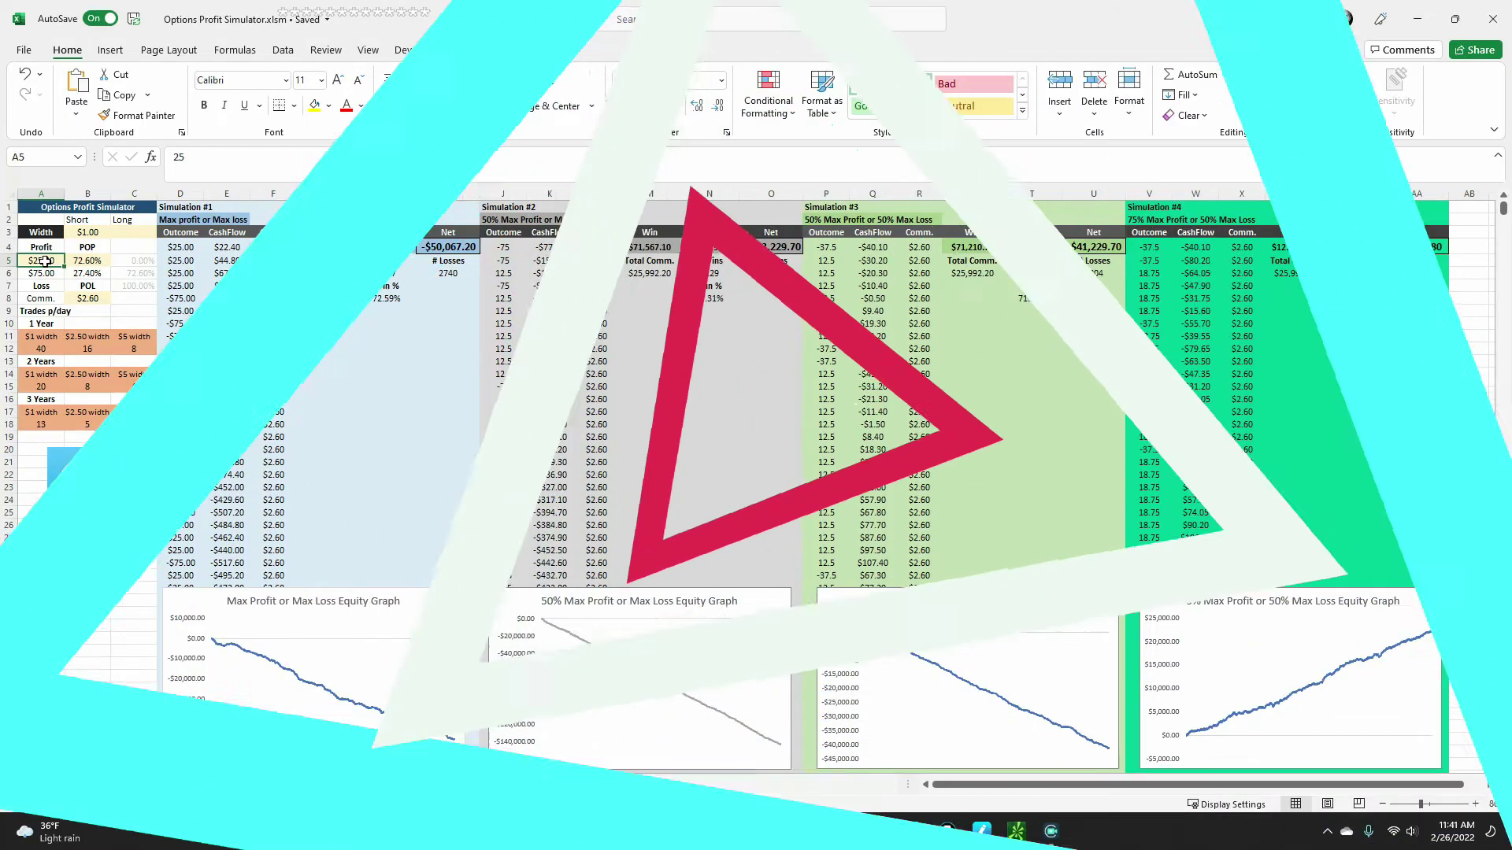
type("24")
key("Return")
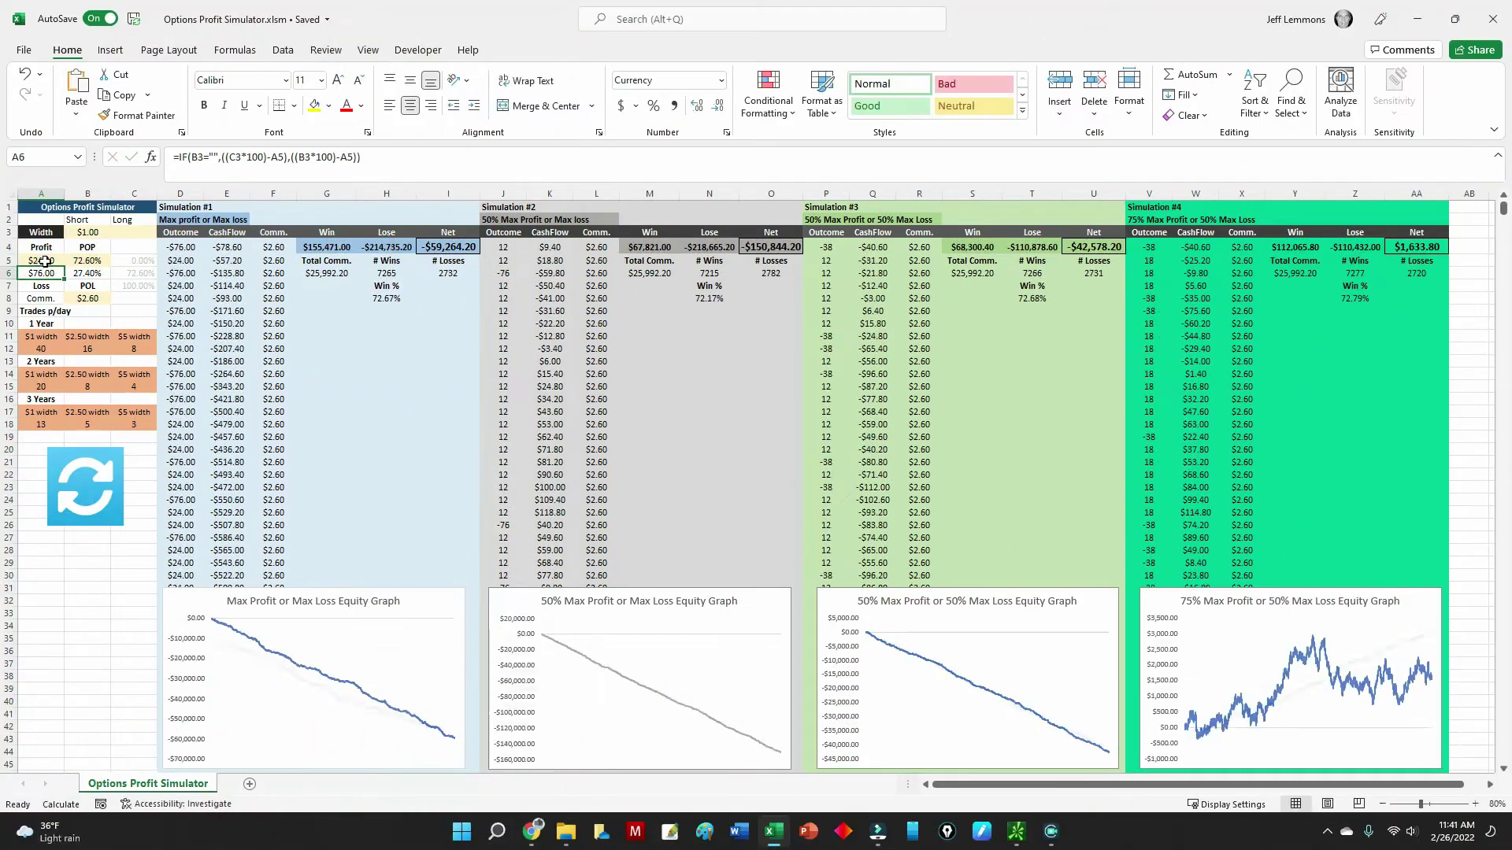
Test the simulations with a $1.20 commission in B8, and restore the commission to $2.60
left_click(87, 298)
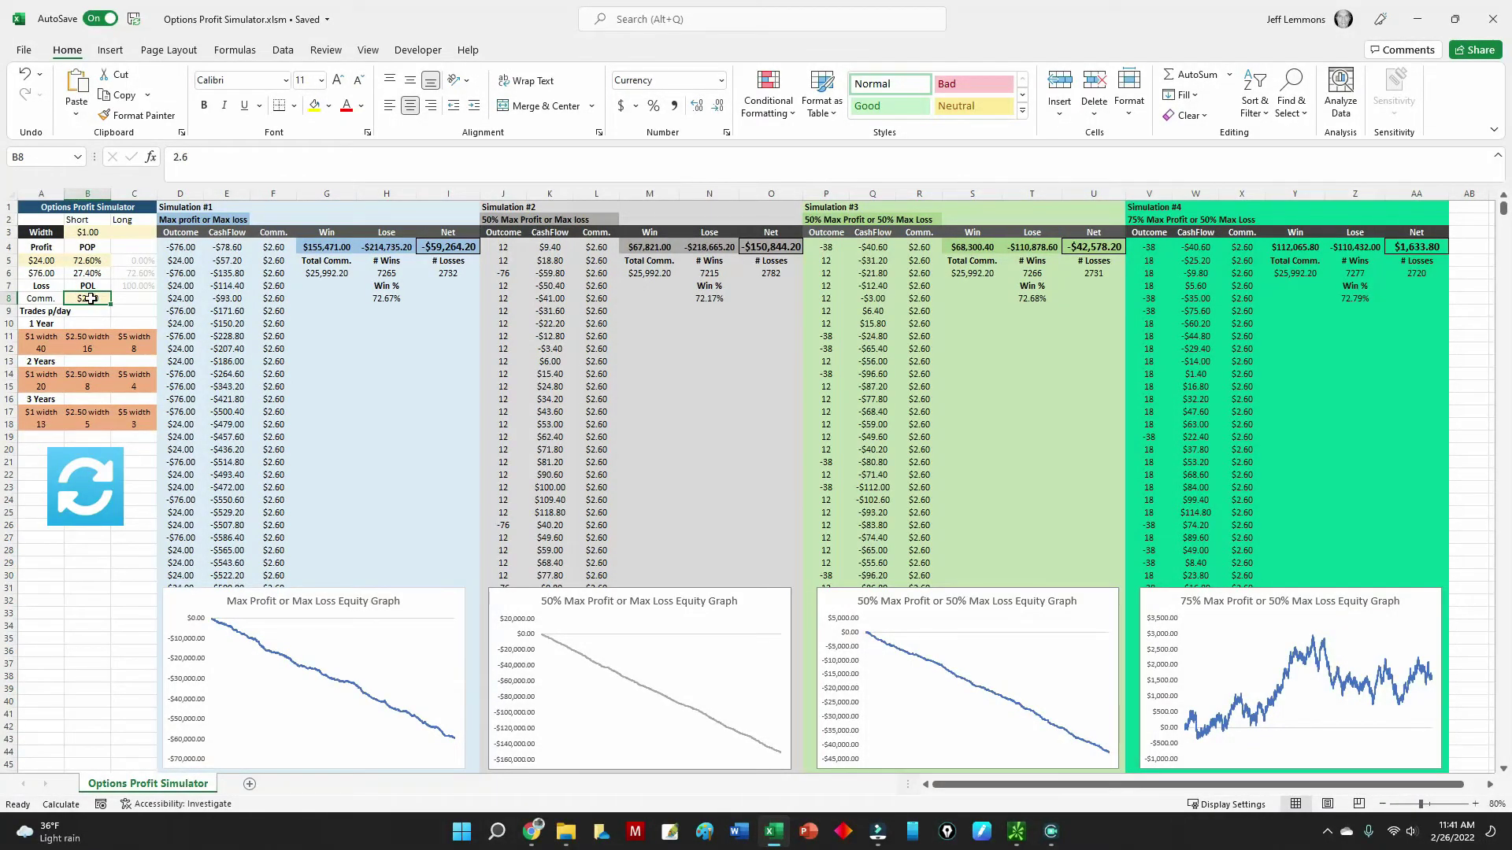
type("1")
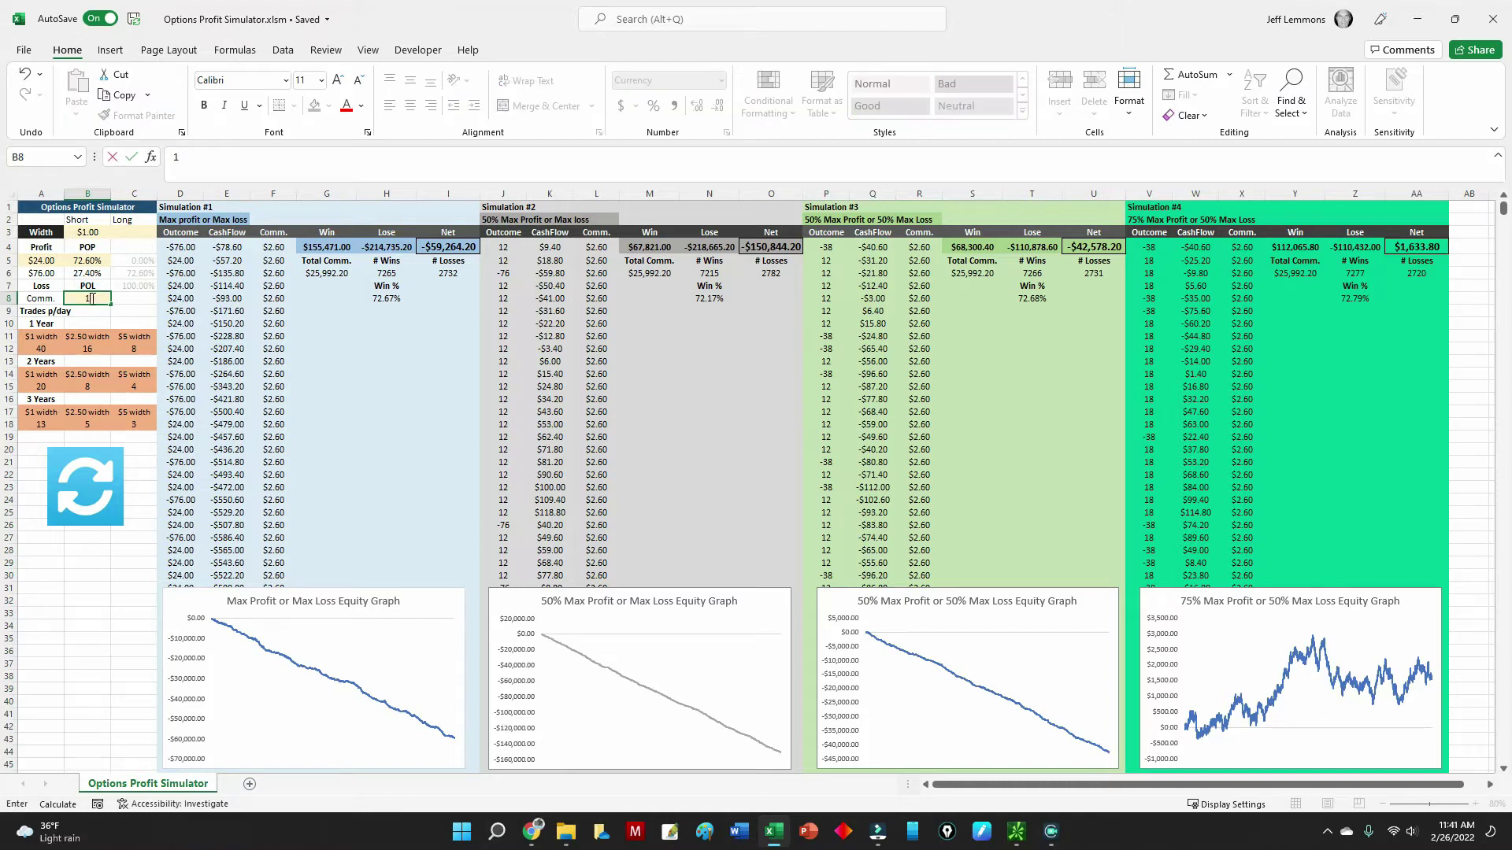
type(".2")
key("Return")
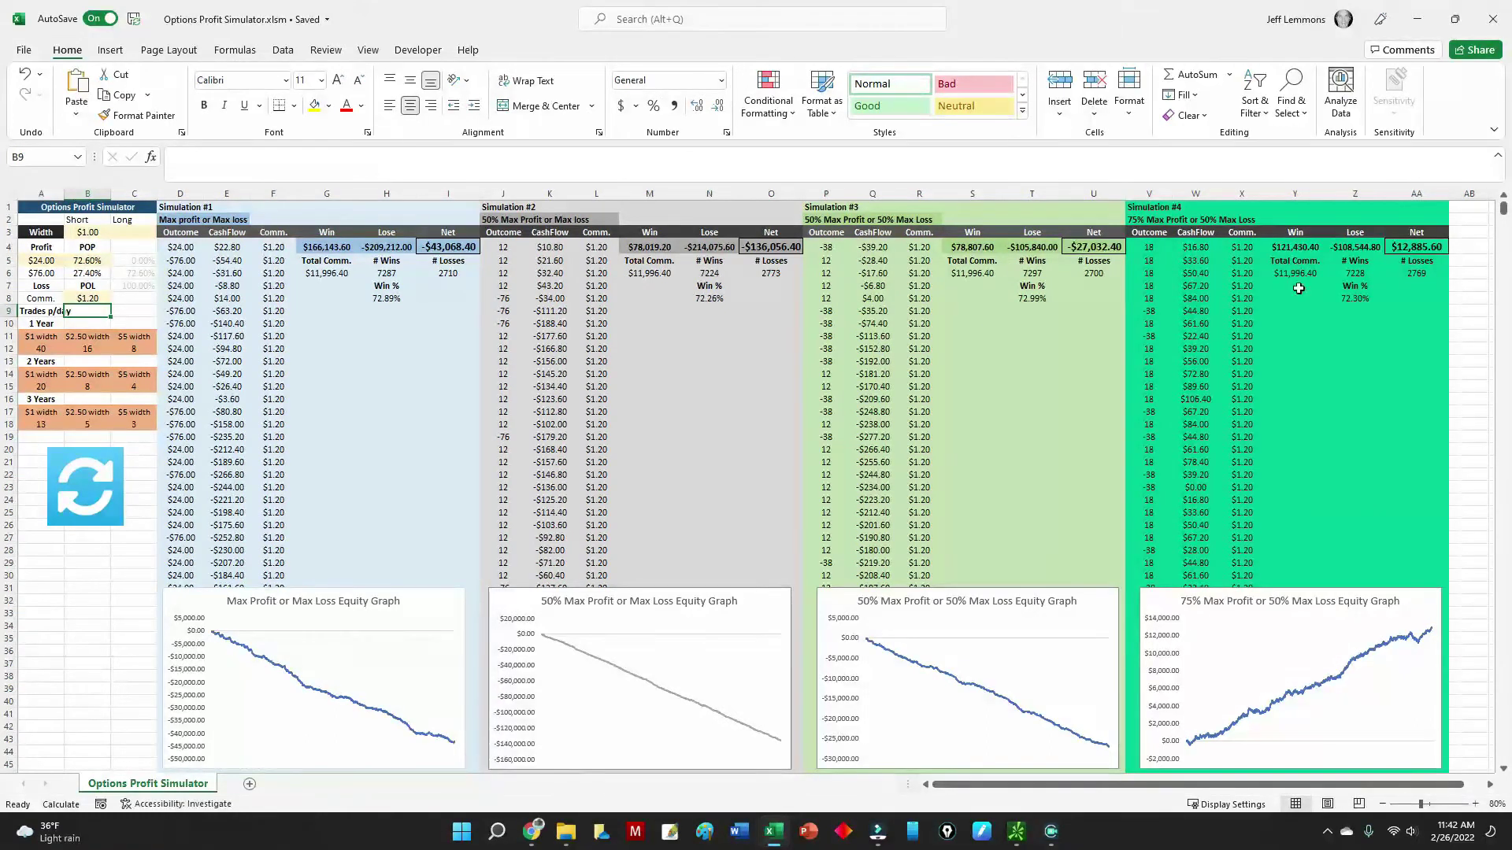
left_click(91, 298)
type("2.60")
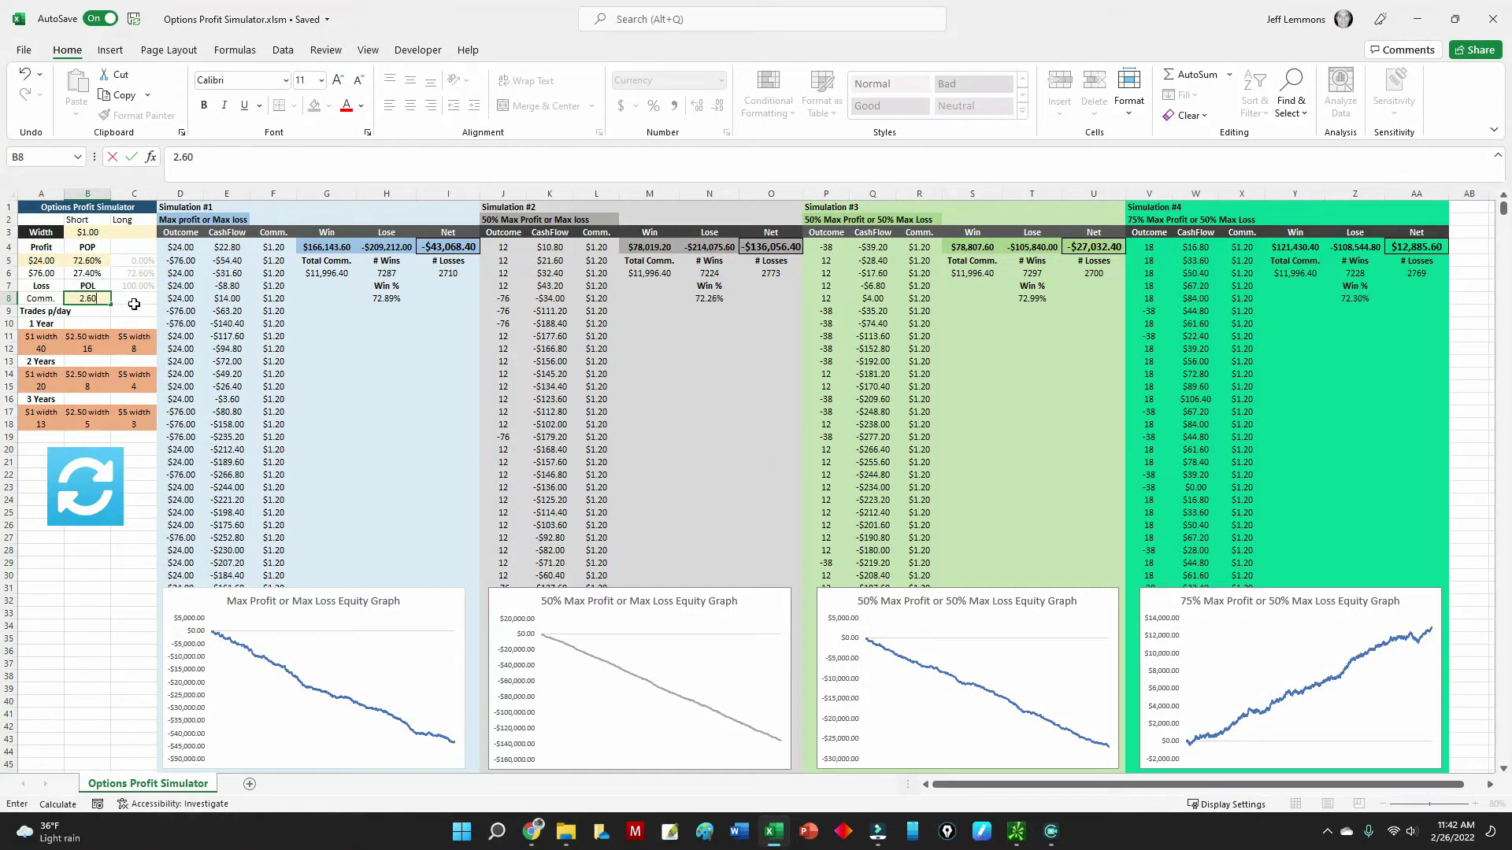
left_click(134, 304)
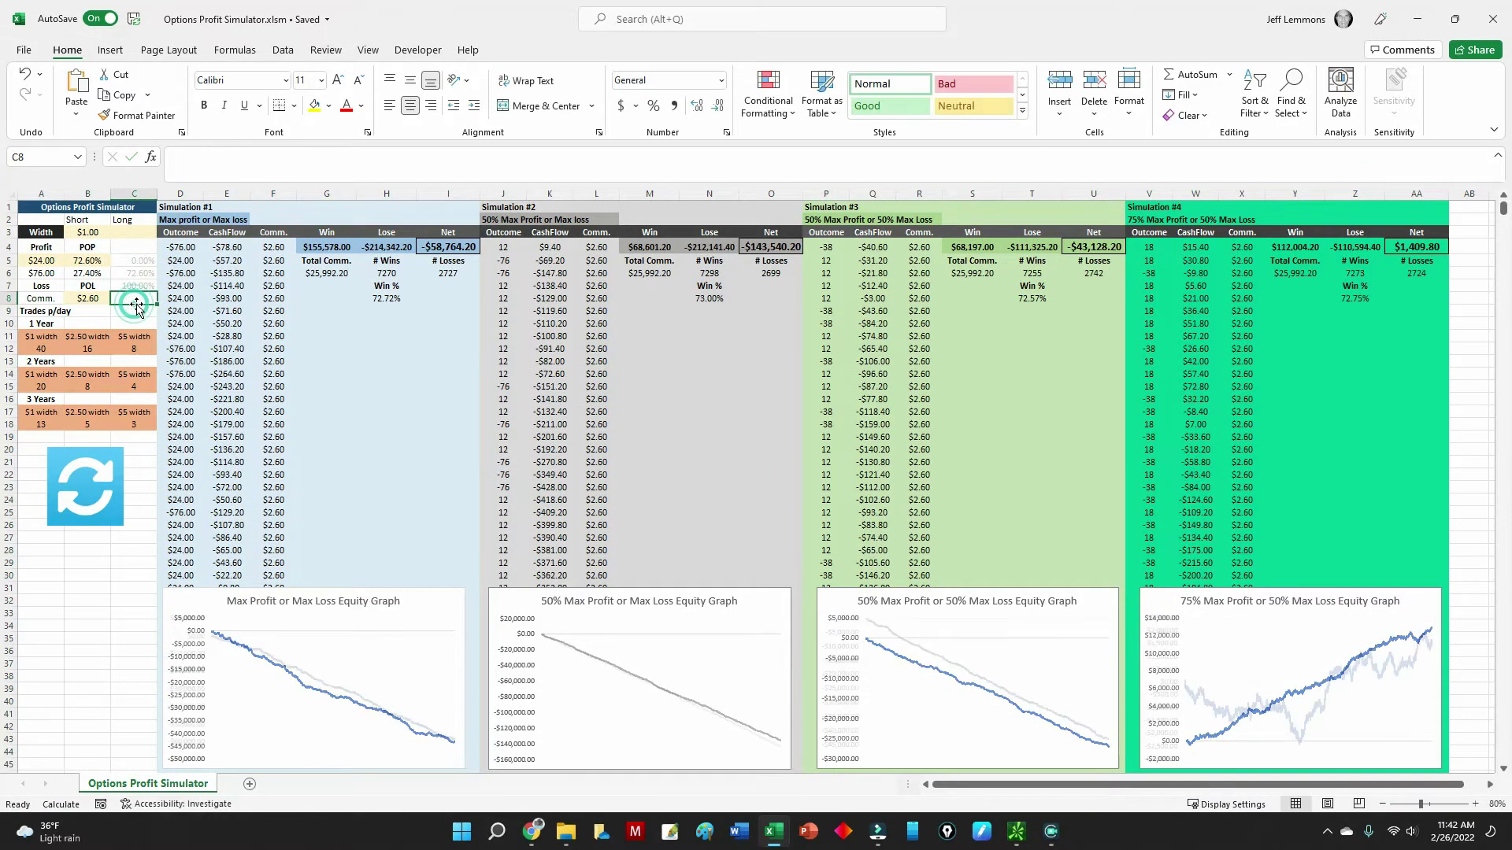
Set the short spread width in B3 to $5
left_click(87, 233)
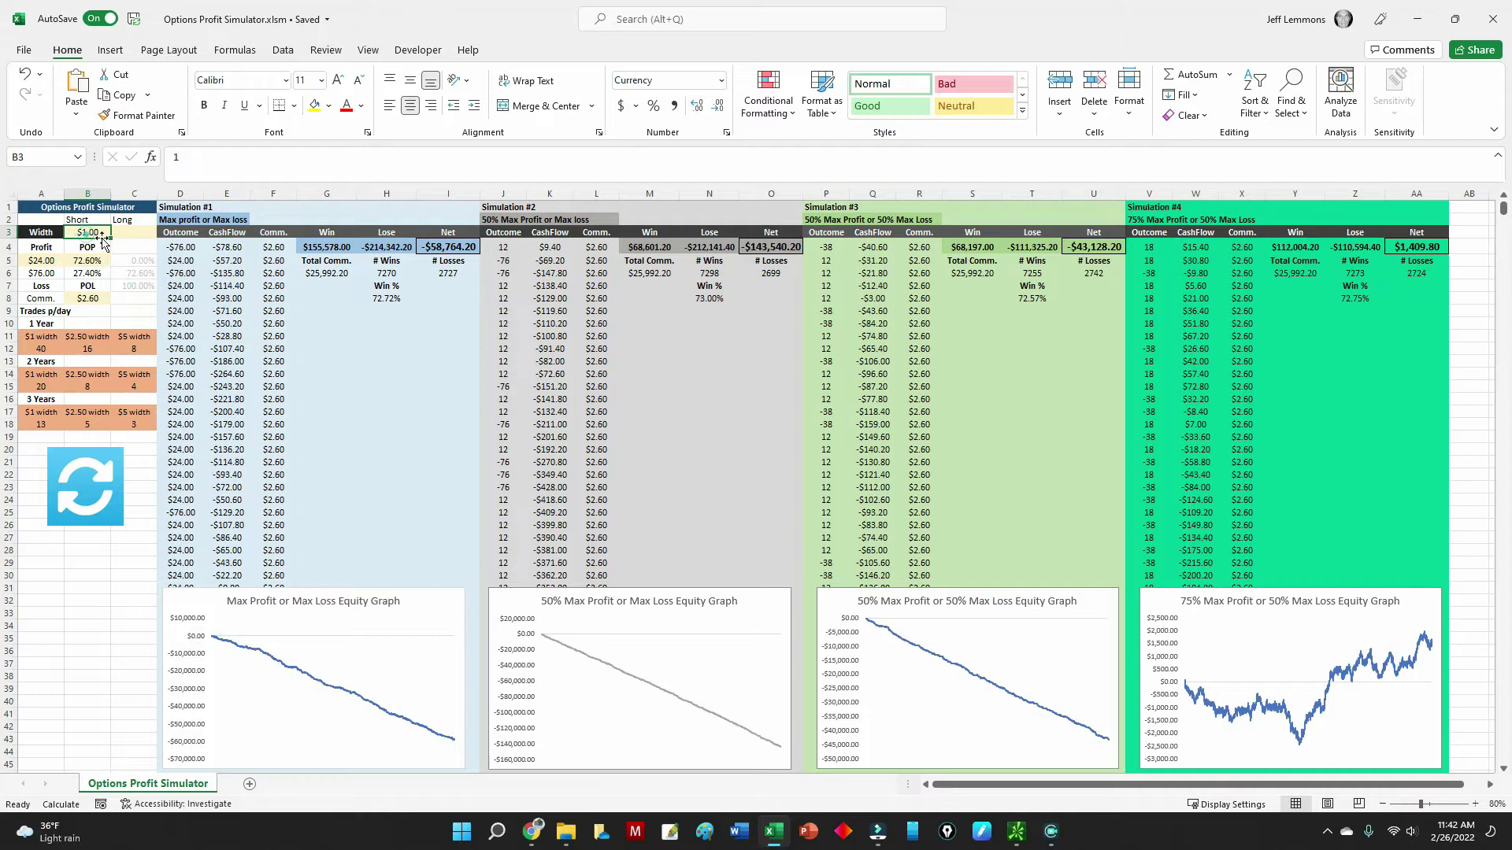
type("5")
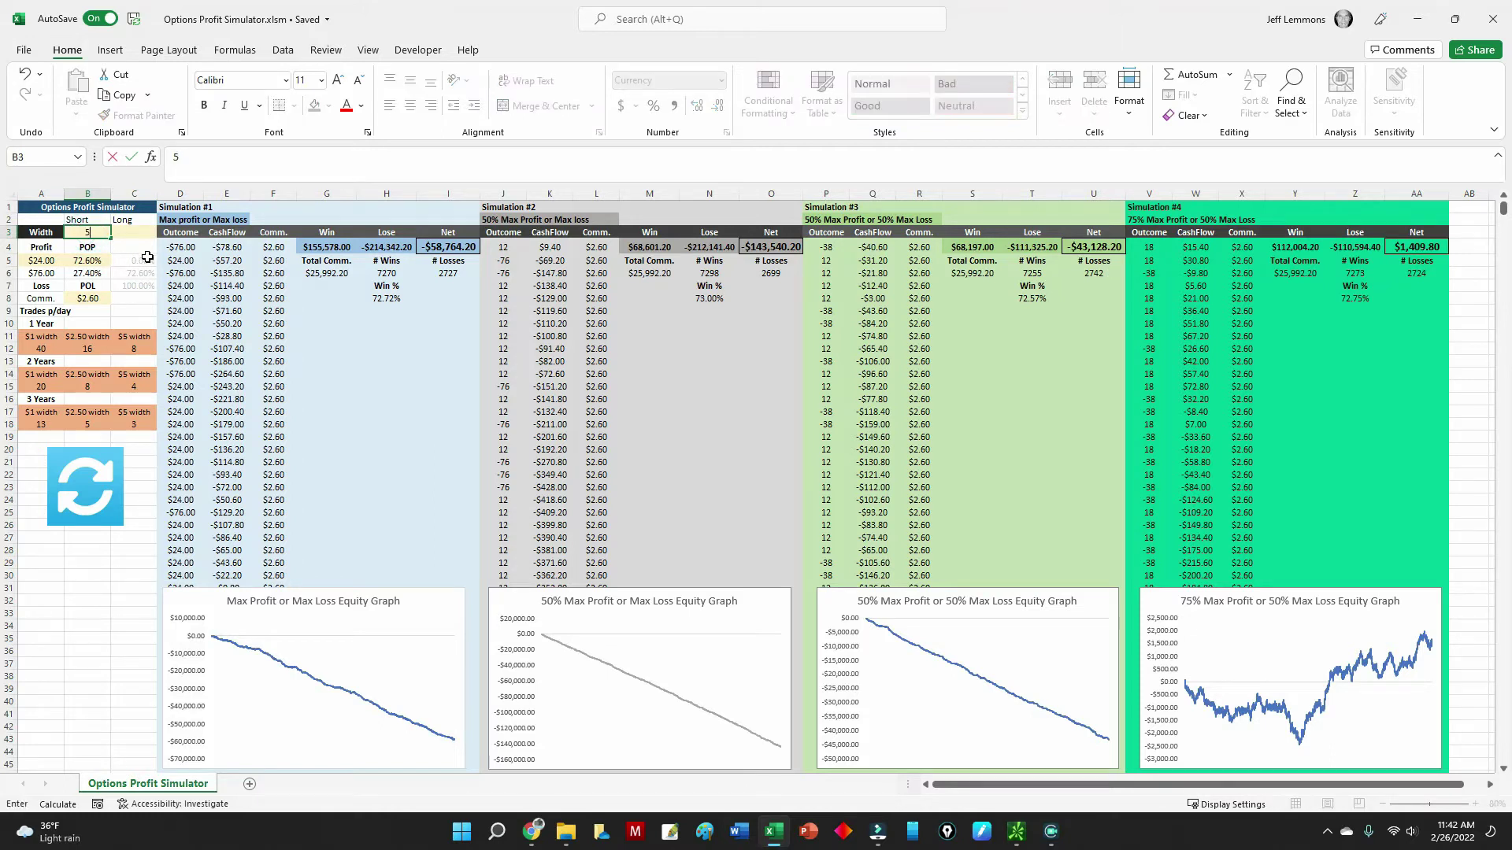
key("Return")
type("10")
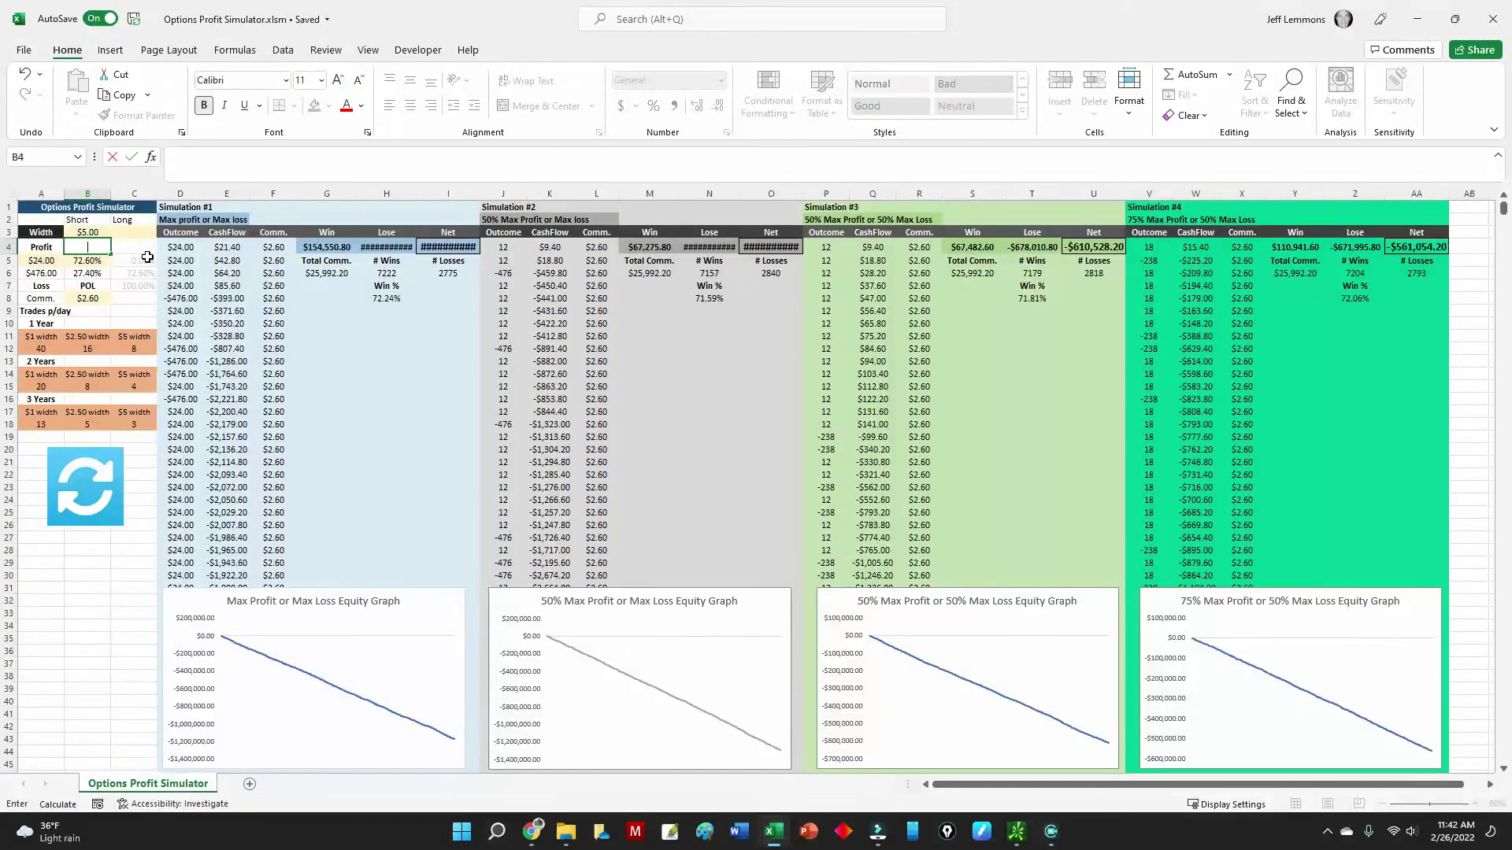
key("Escape")
Test a $10 short spread width in B3, and restore the width to $1
left_click(107, 233)
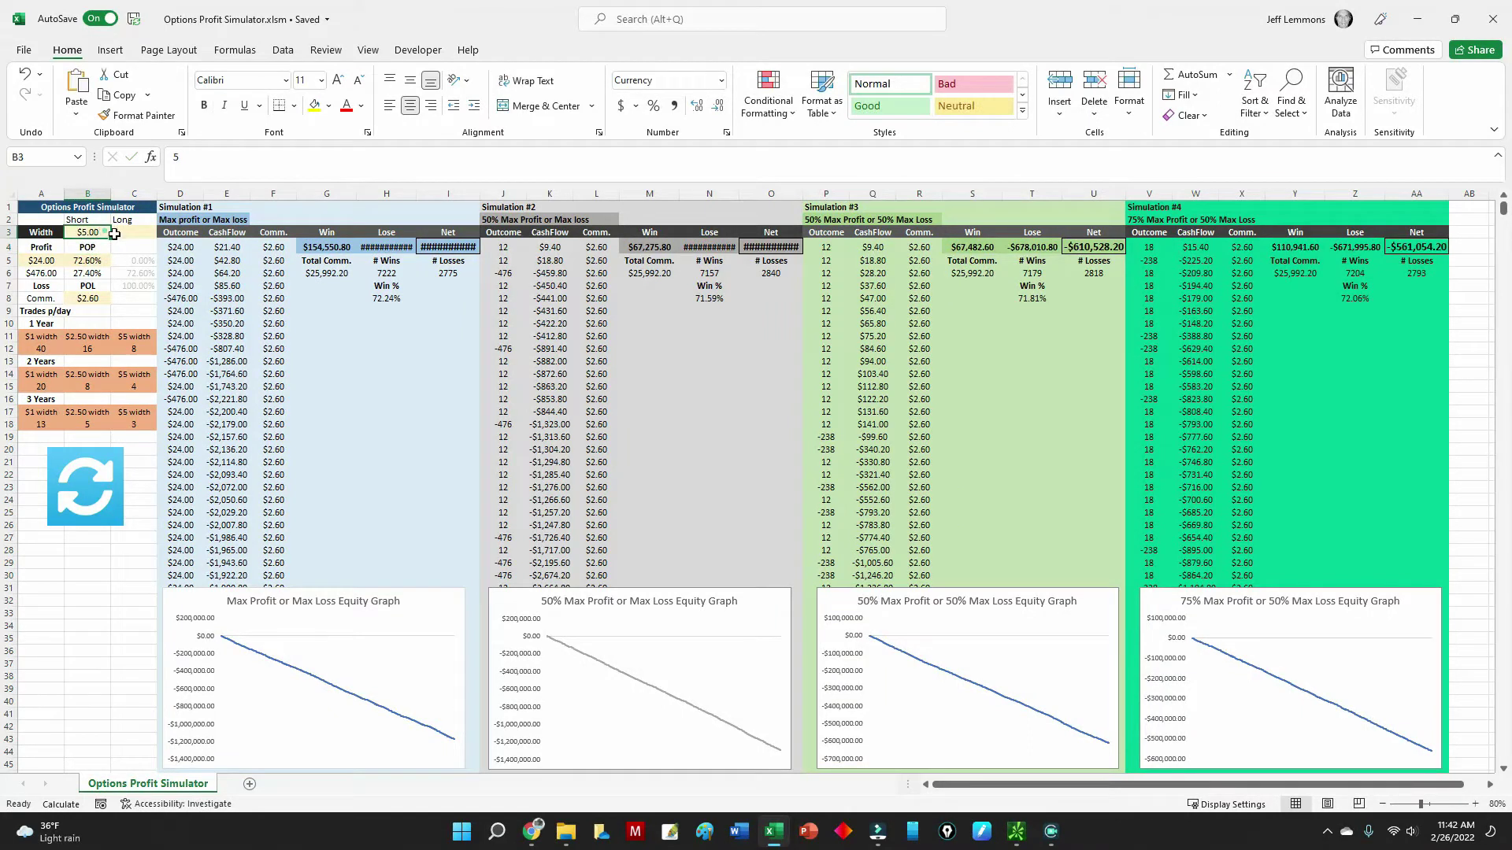
type("10")
key("Return")
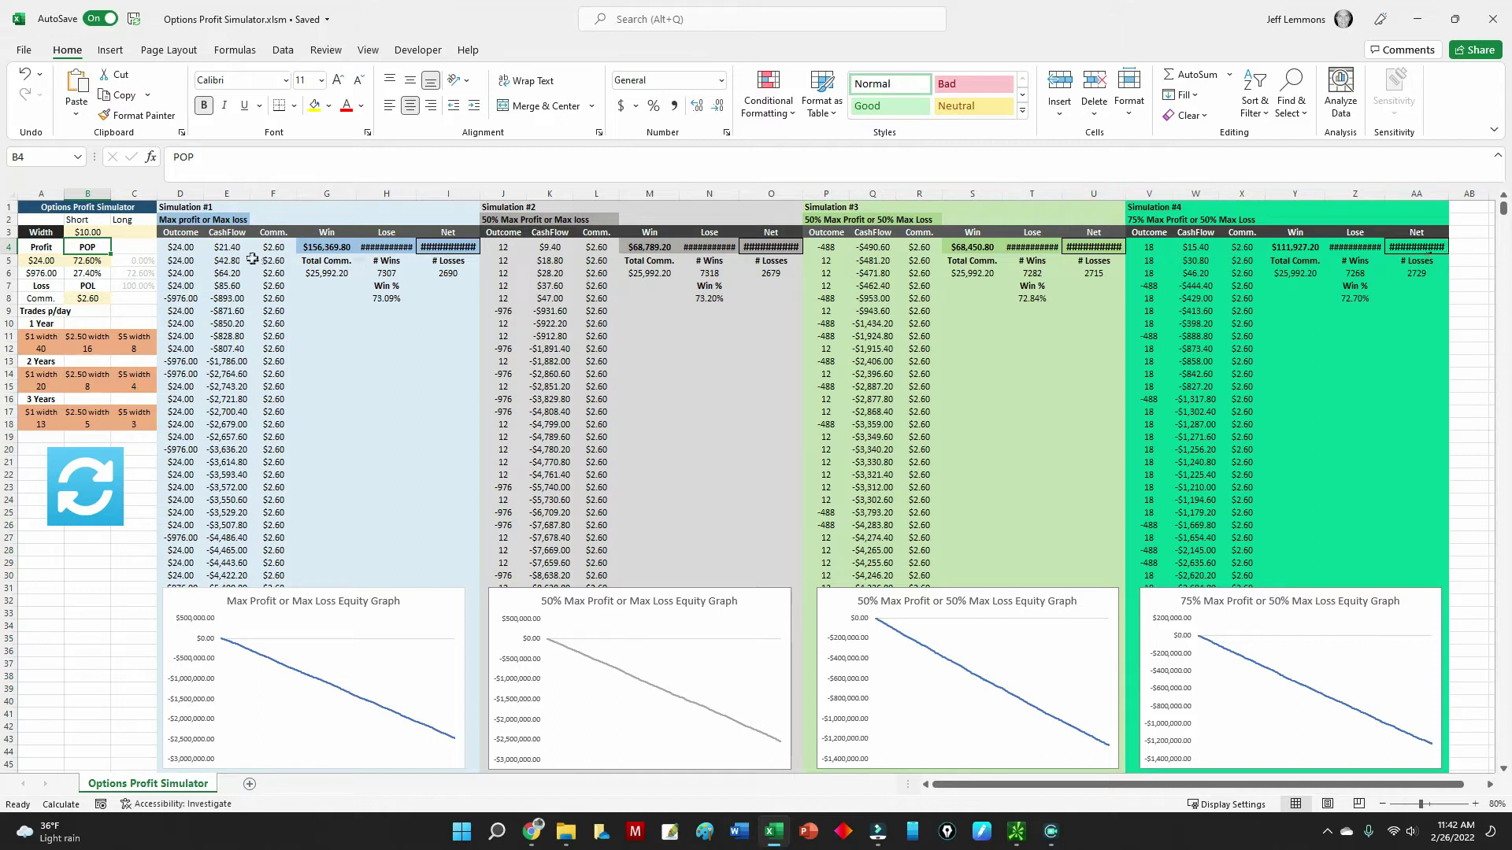
left_click(87, 231)
type("1")
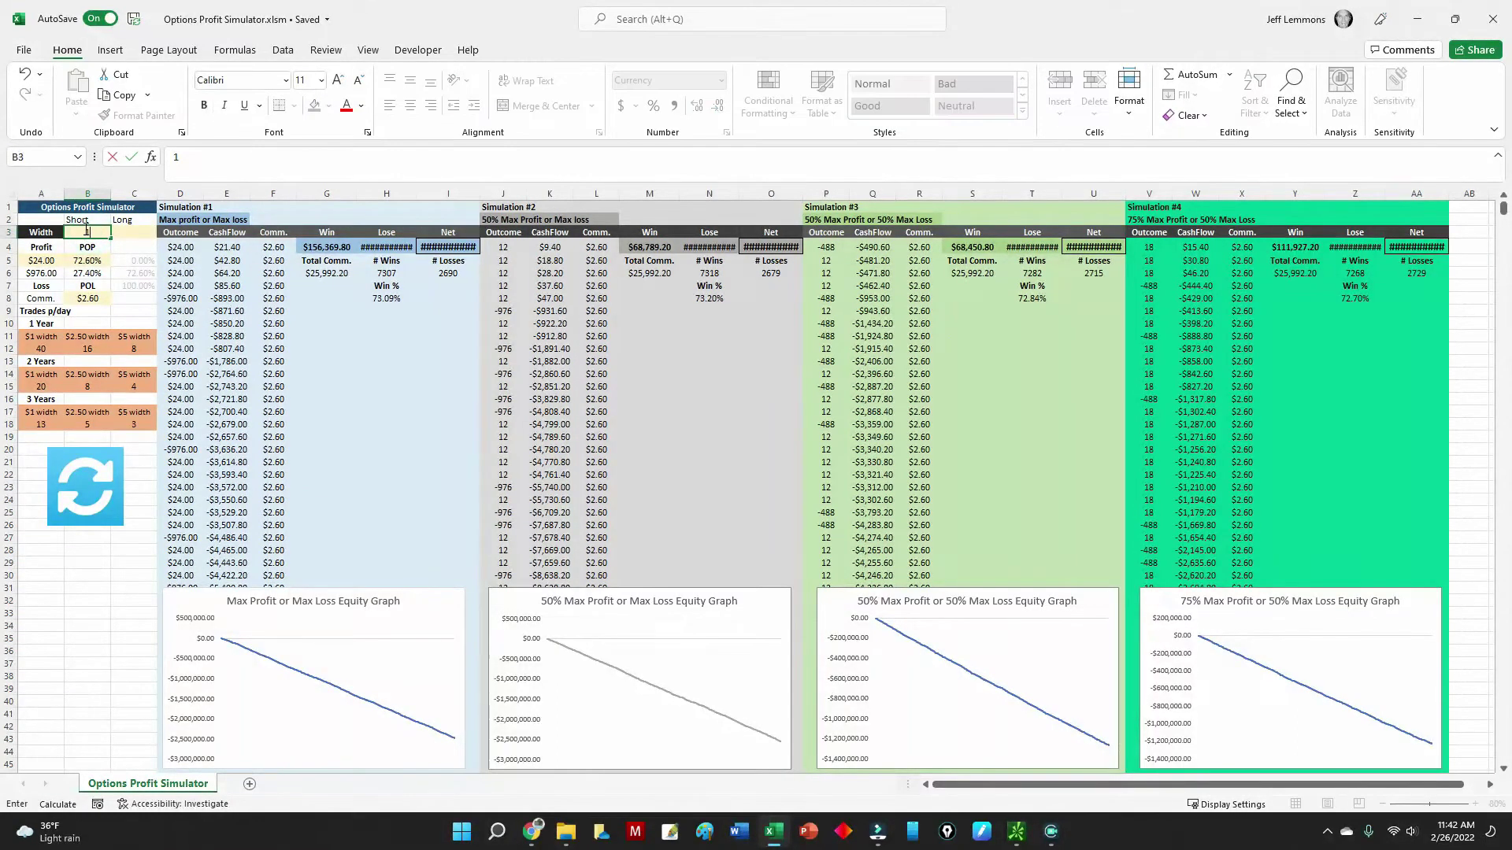
key("Return")
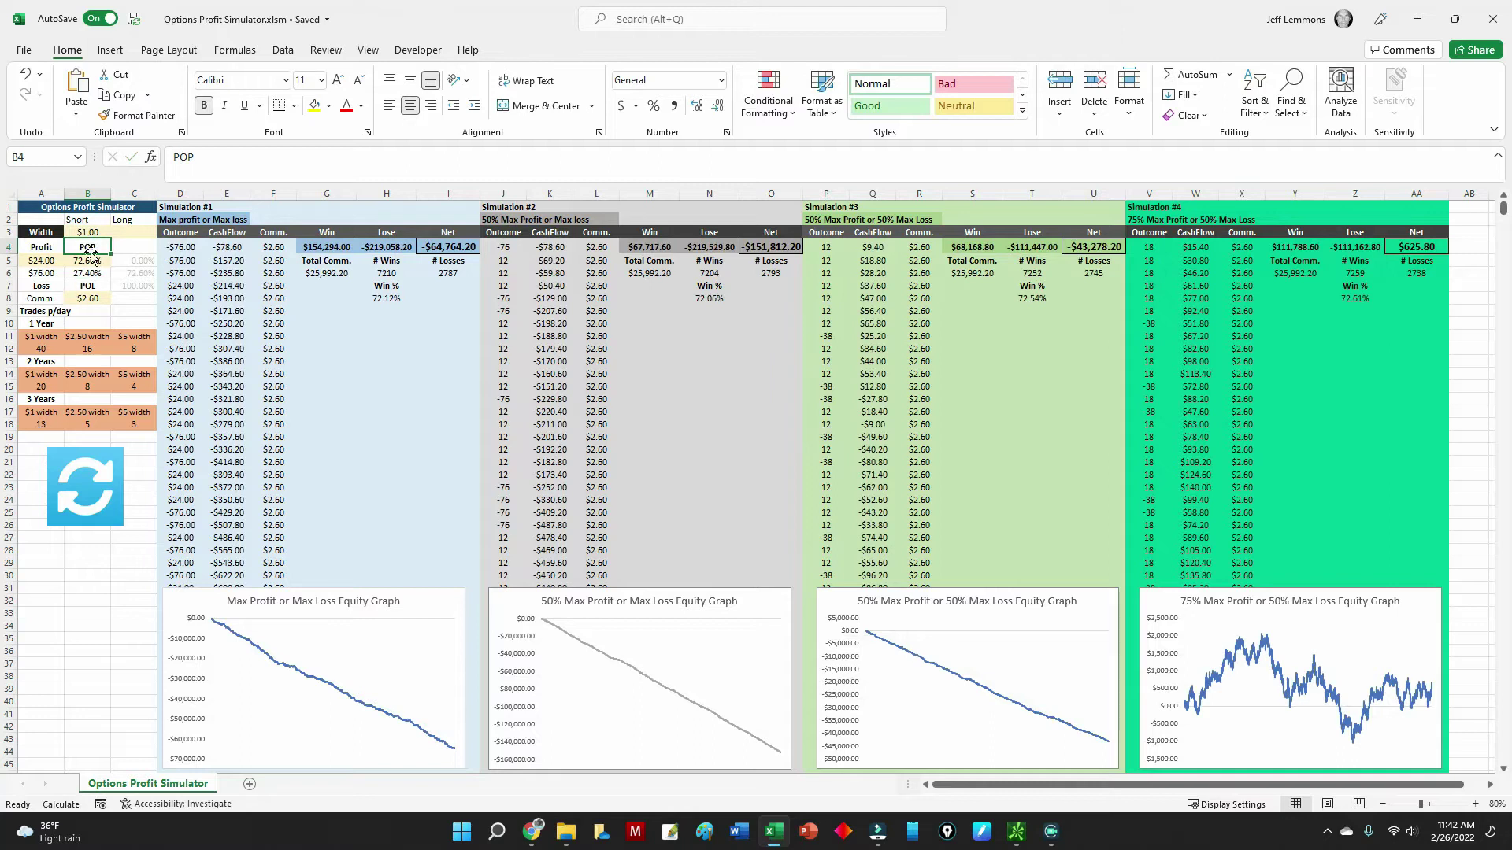
Rerun the random simulations repeatedly to compare net results and equity graphs across the four exit rules
left_click(88, 496)
left_click(90, 496)
left_click(91, 497)
left_click(91, 497)
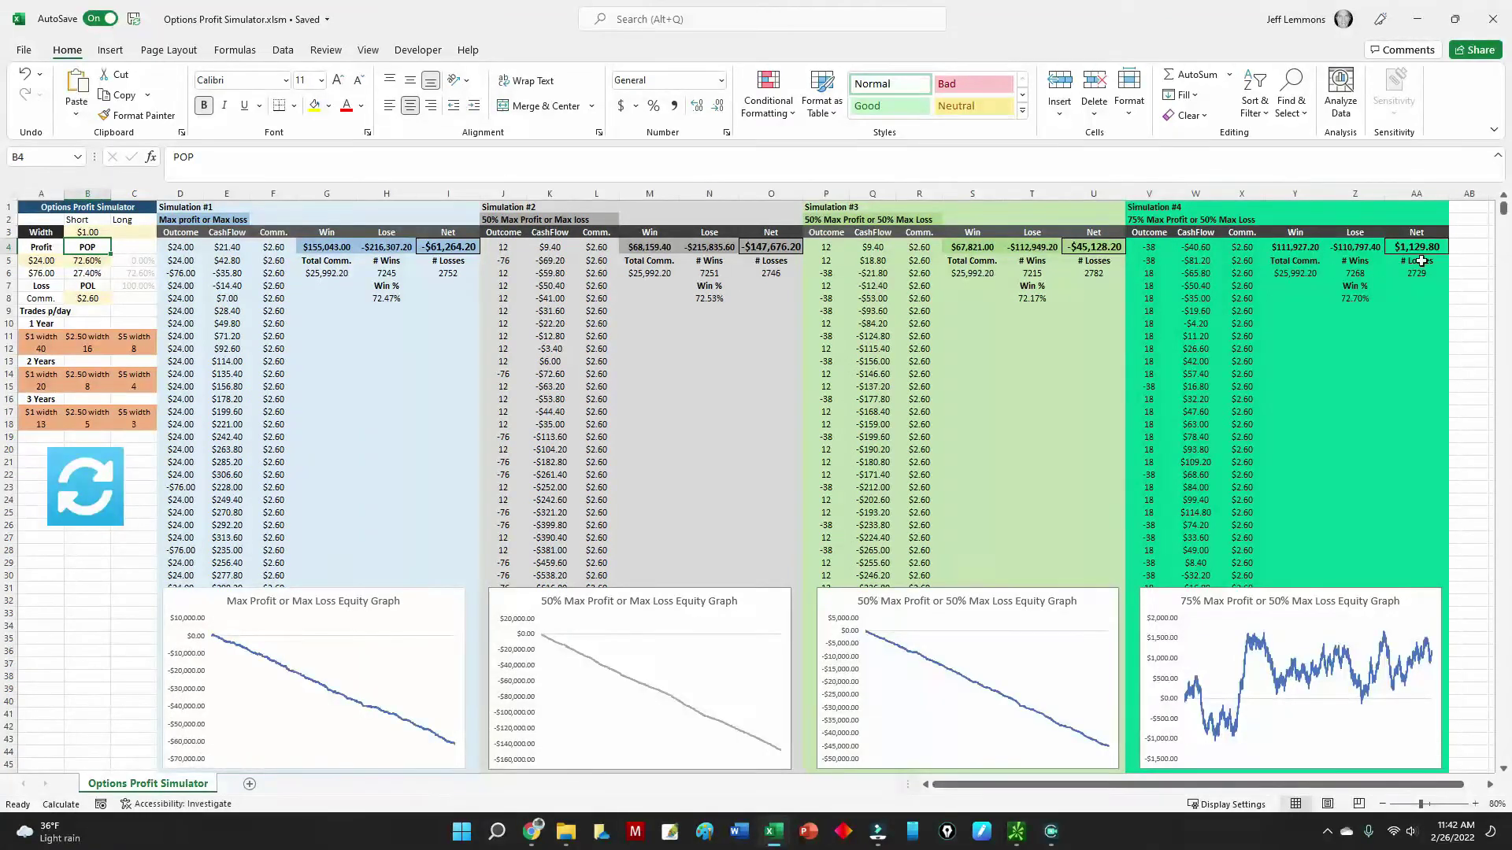
left_click(104, 498)
left_click(102, 497)
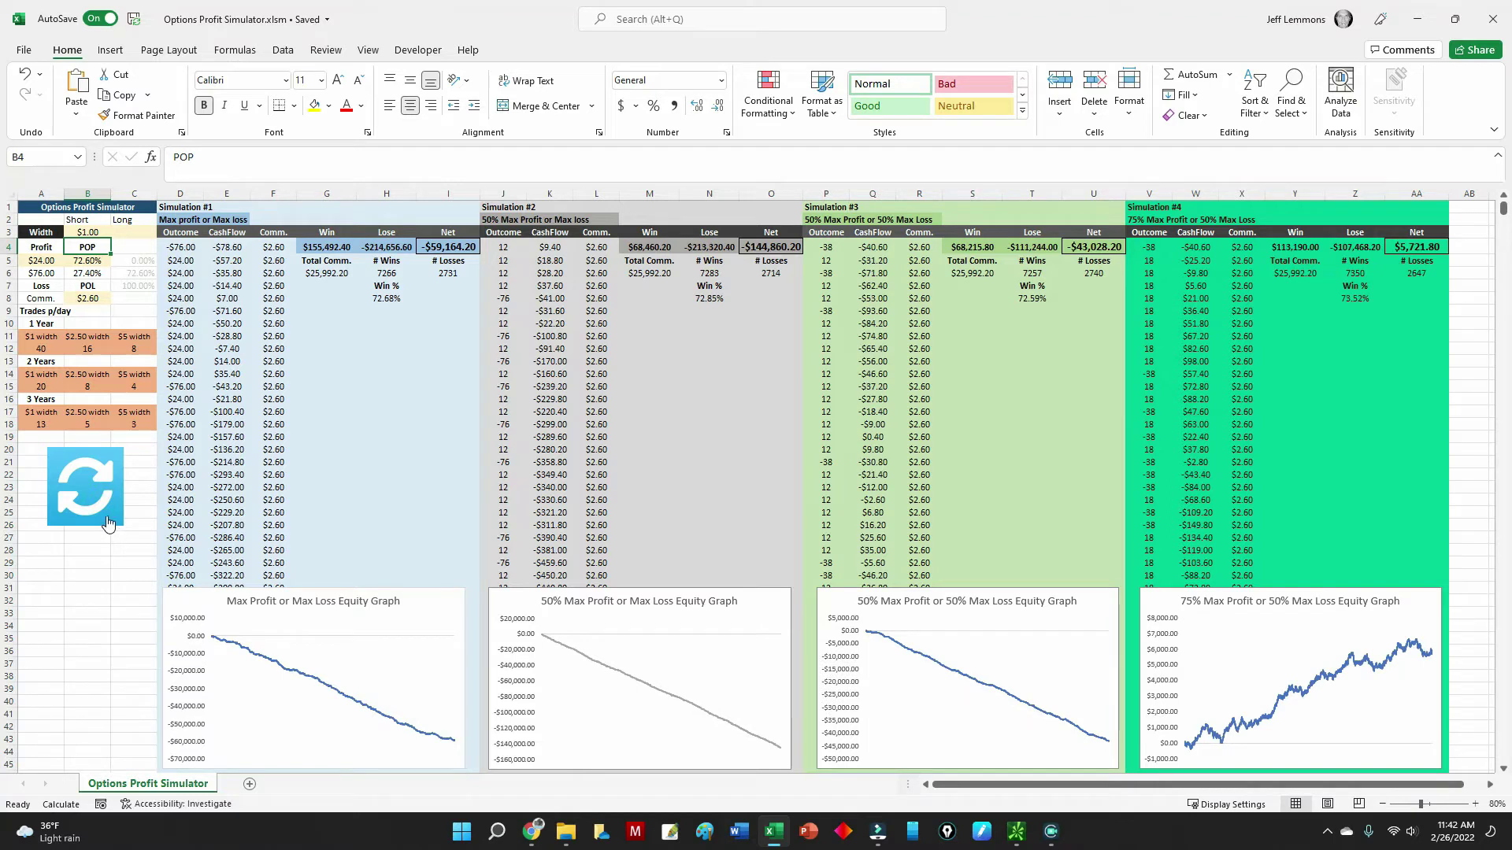
left_click(98, 503)
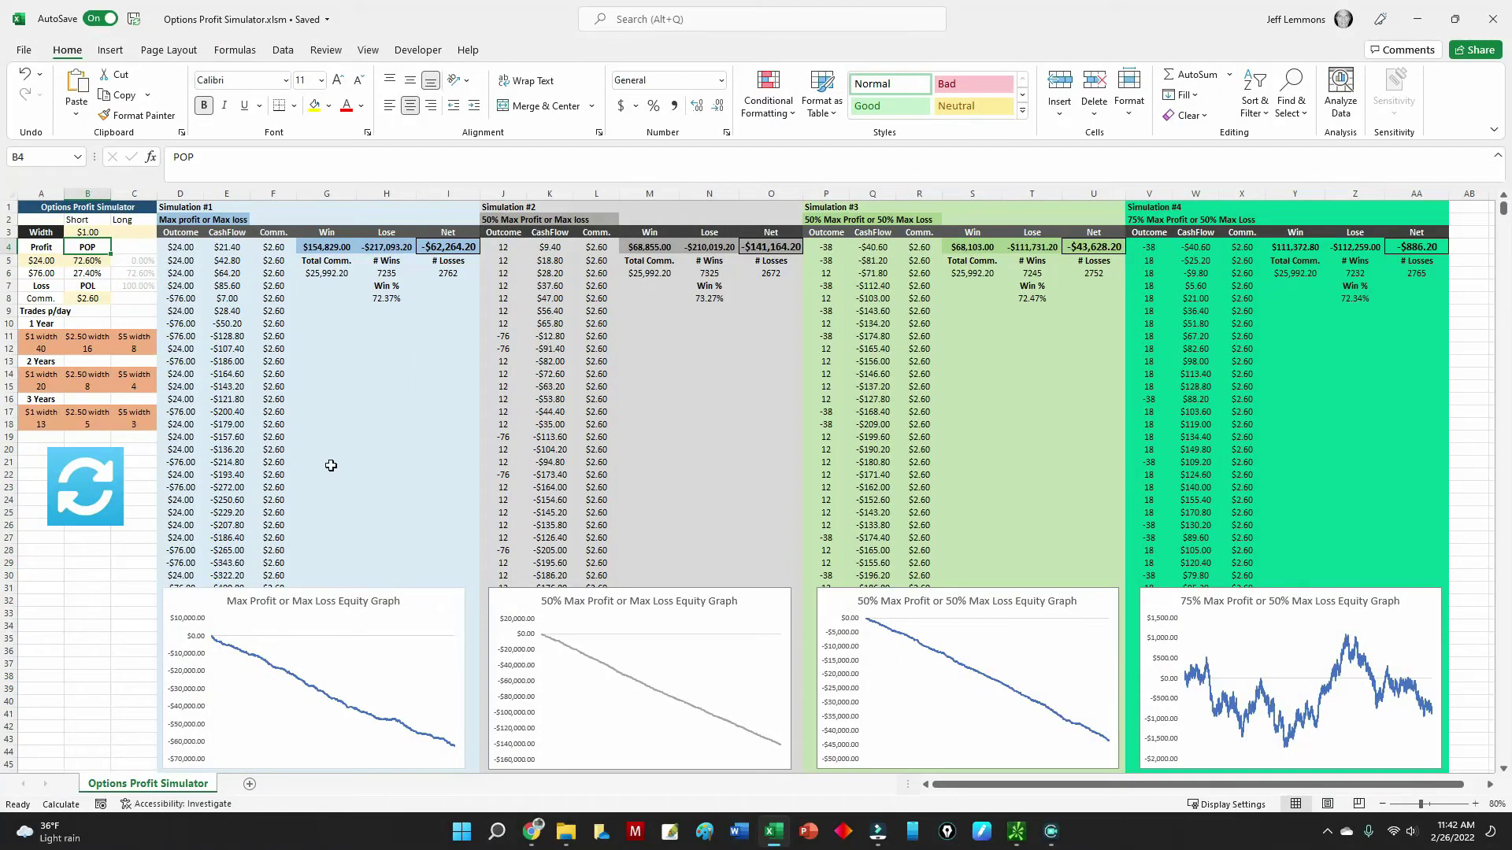
left_click(85, 506)
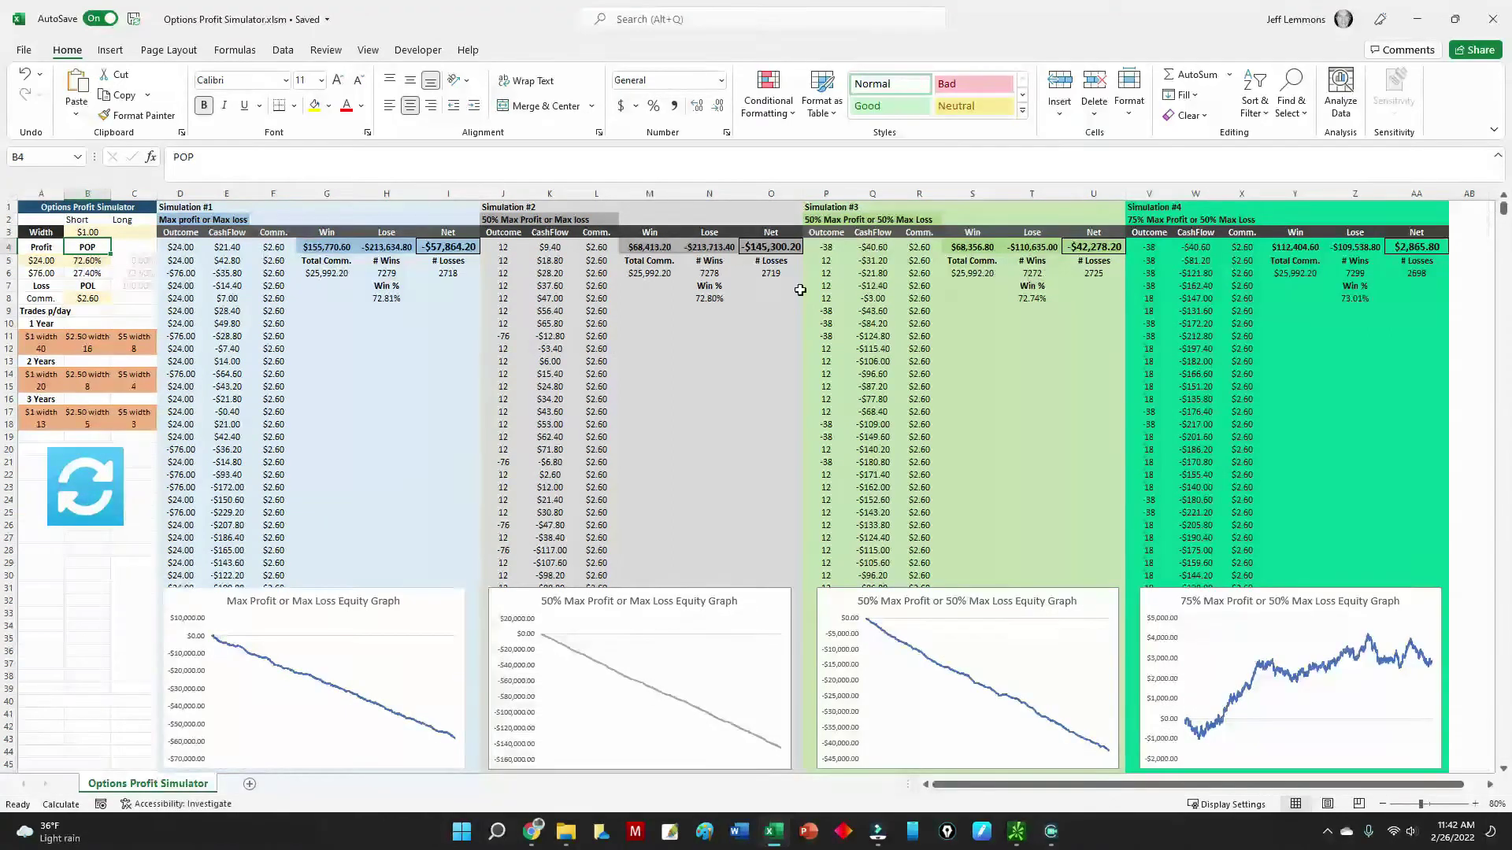
left_click(115, 513)
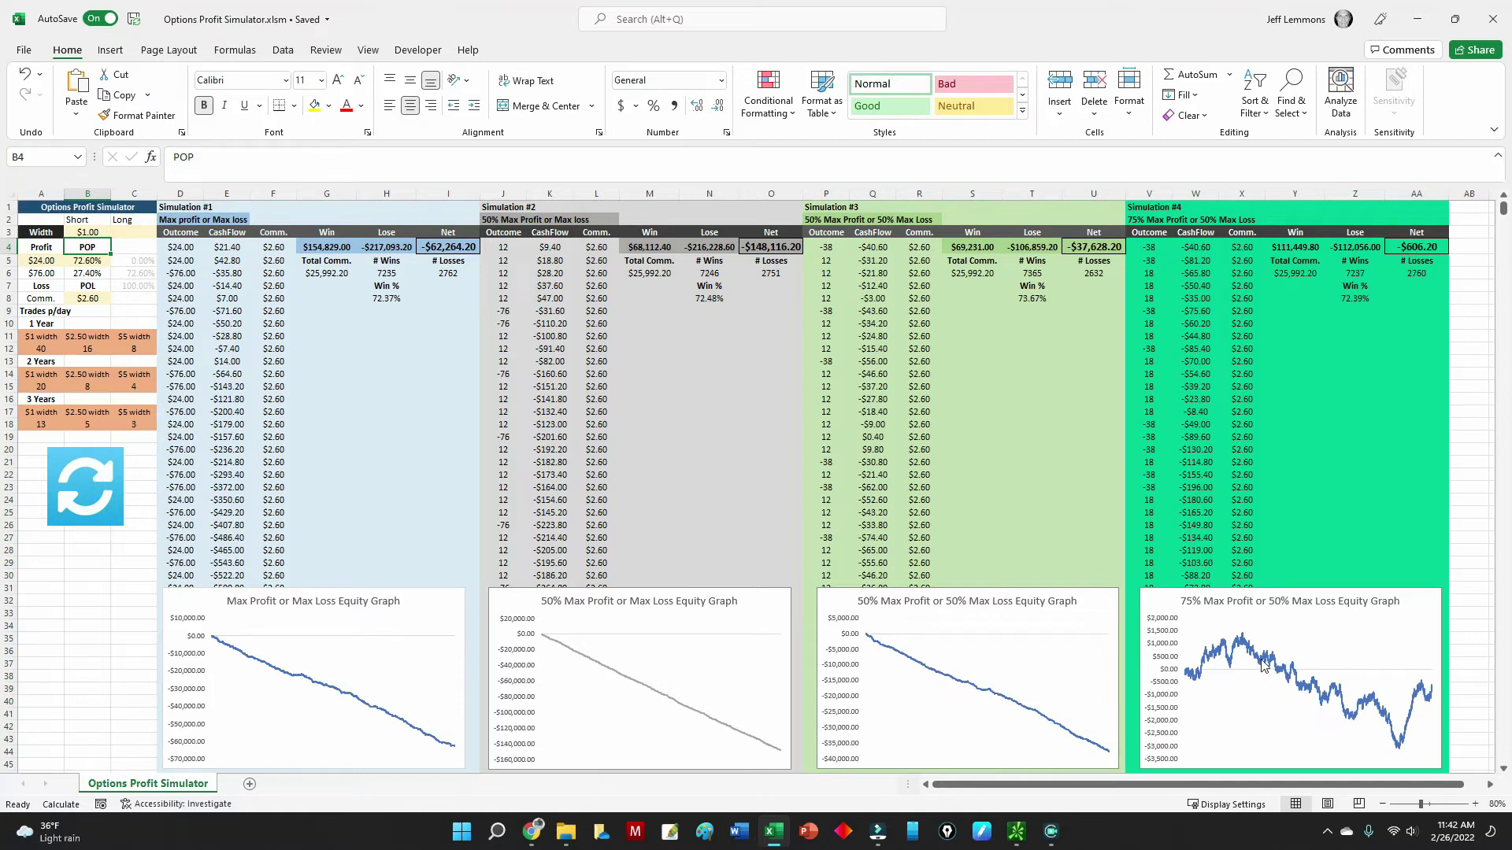
left_click(99, 495)
left_click(93, 496)
left_click(93, 496)
left_click(93, 496)
left_click(93, 496)
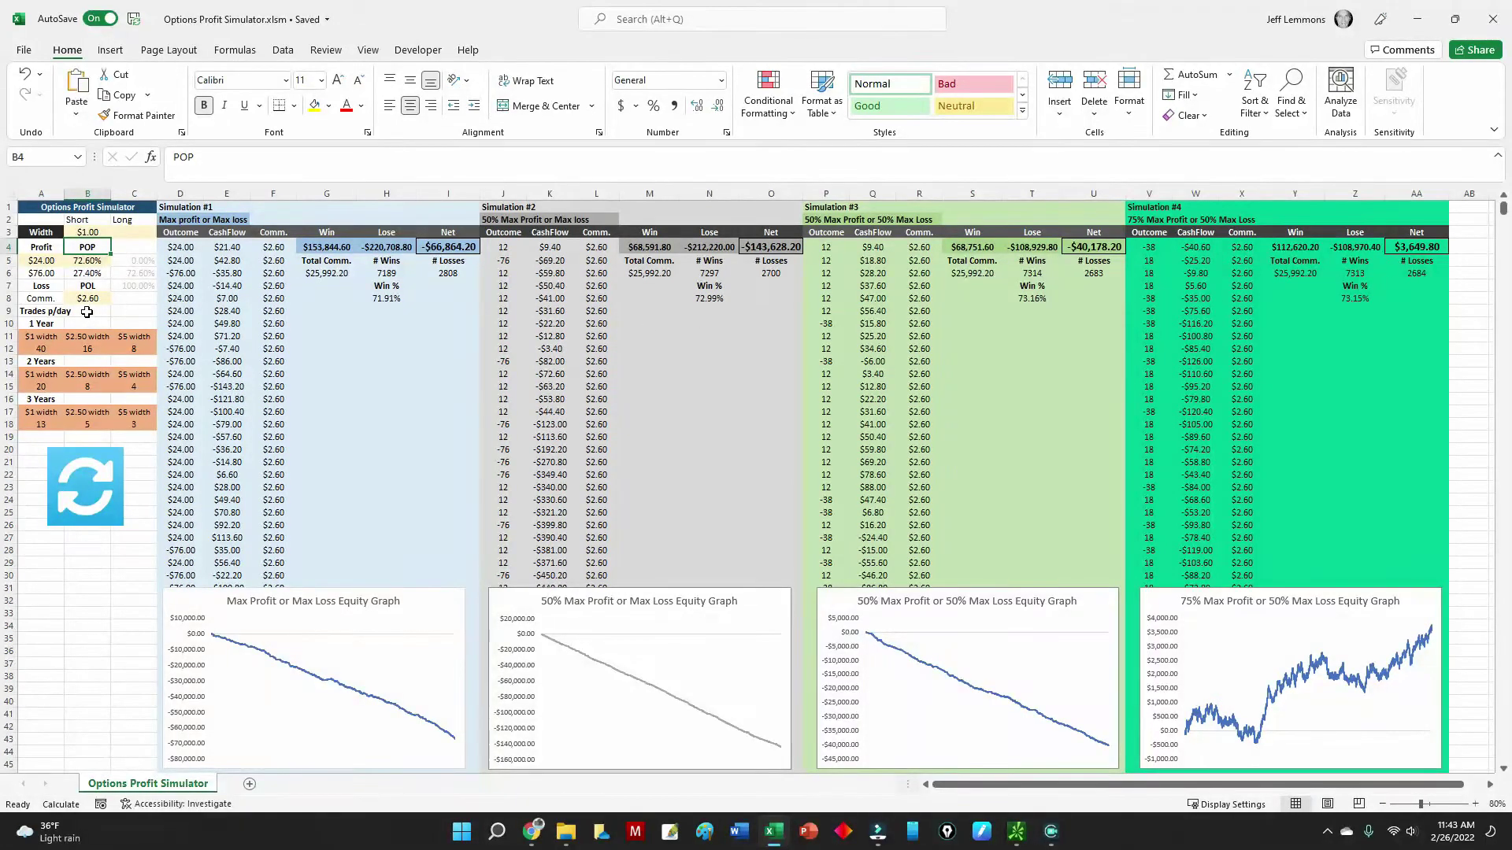
Examine the trades-per-day table and the one-year formulas for the $1, $2.50 and $5 widths
left_click_drag(22, 335, 142, 422)
left_click(129, 561)
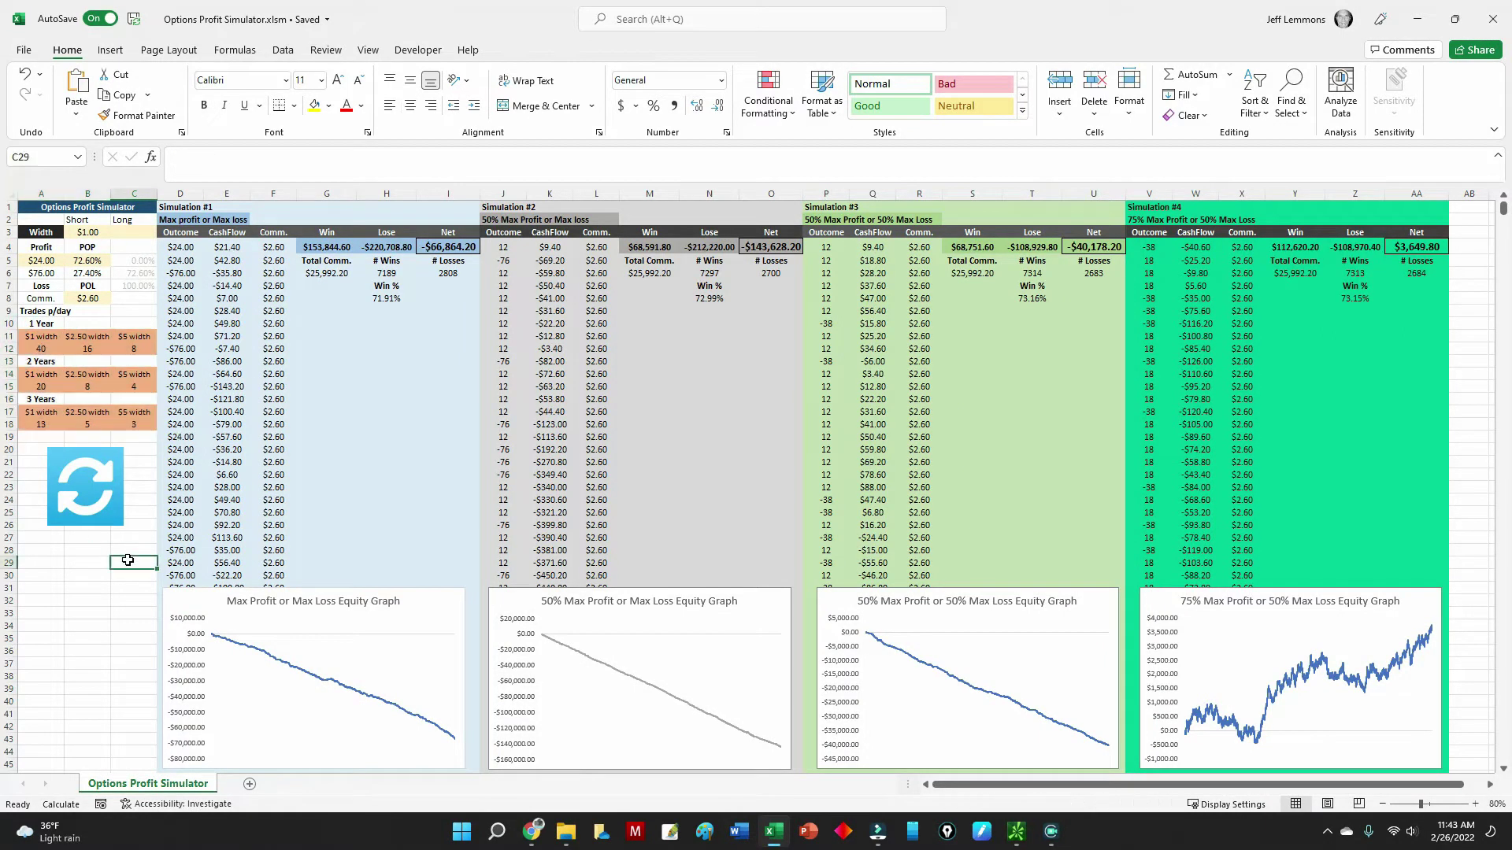
left_click(43, 349)
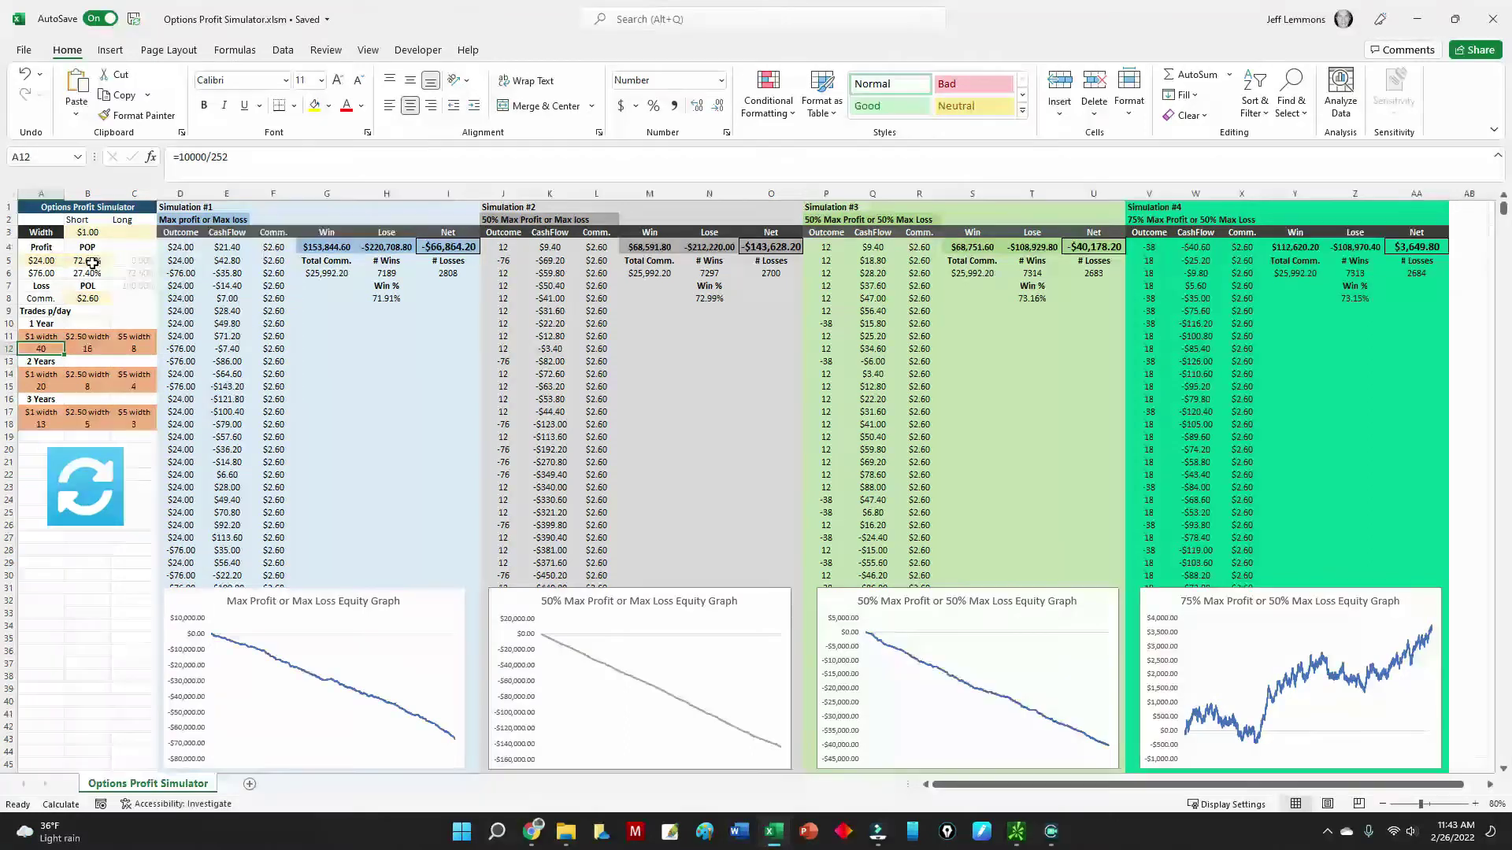
left_click(87, 352)
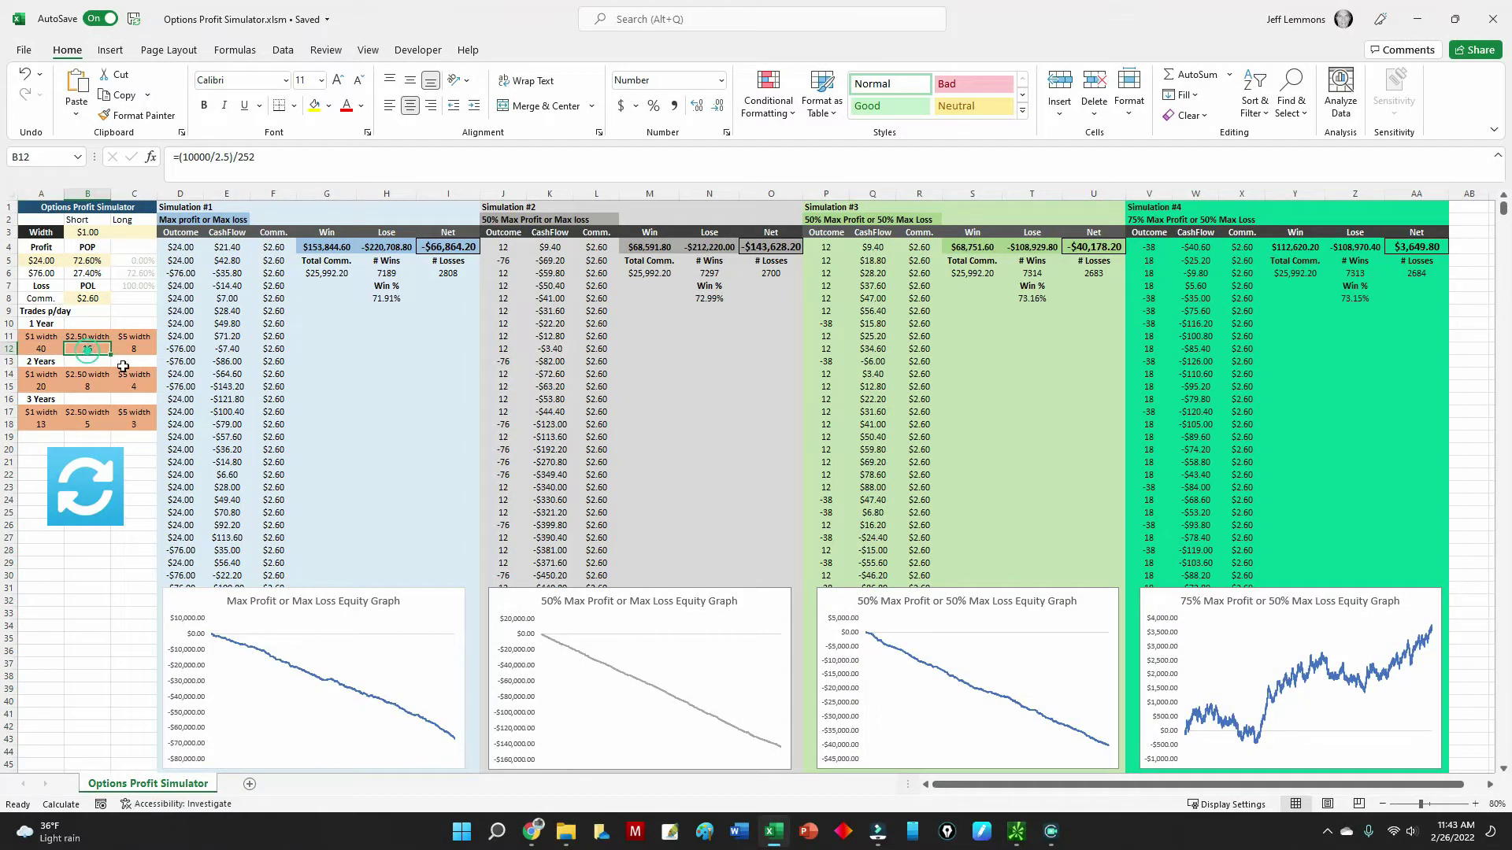
left_click(129, 350)
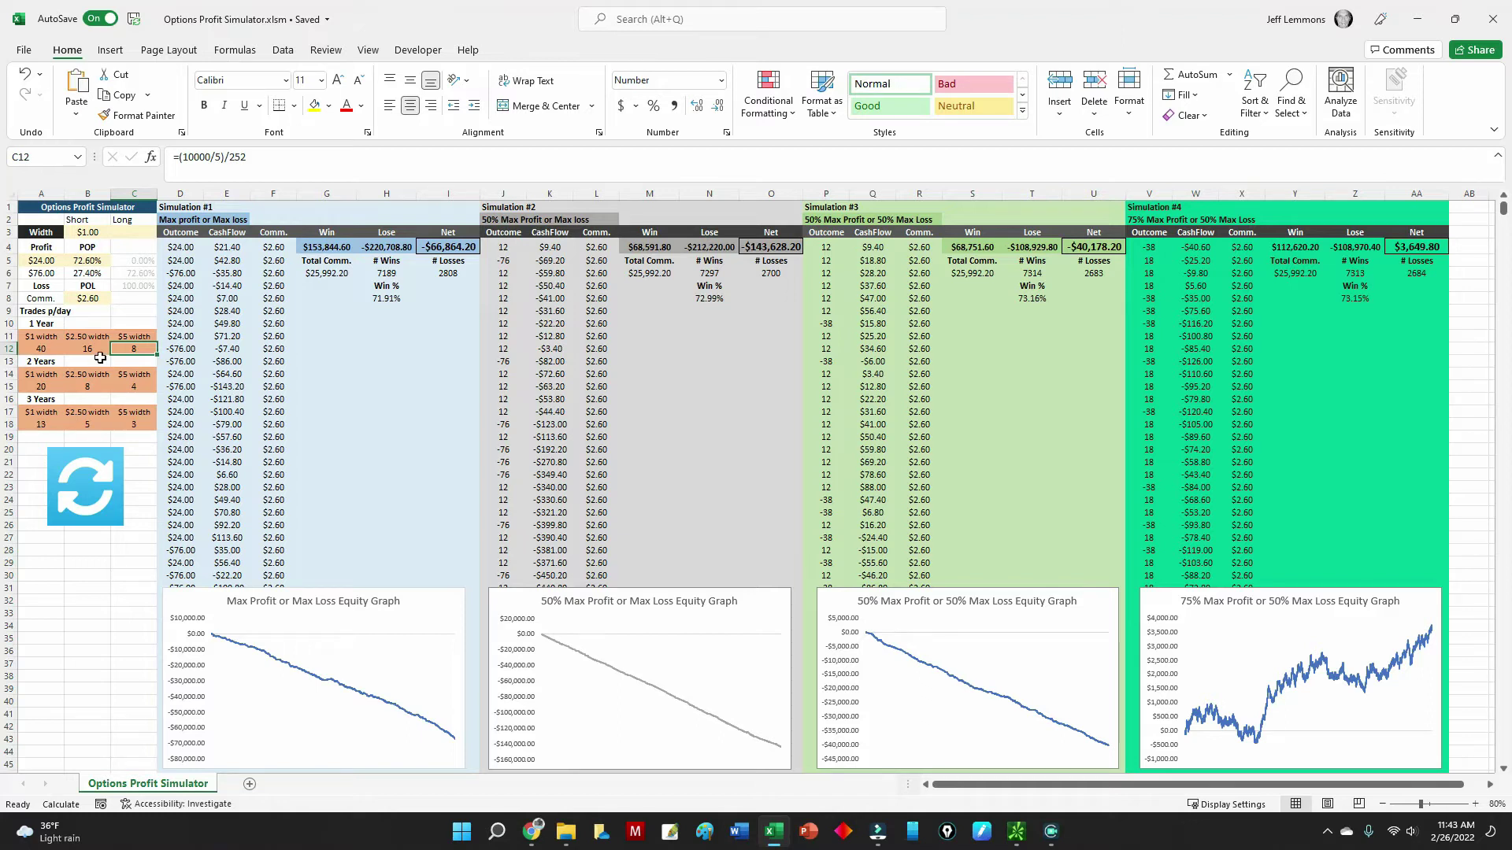
Inspect the net result formula of Simulation #1 in I4 and rerun the simulations once
left_click_drag(40, 349, 442, 248)
left_click(443, 248)
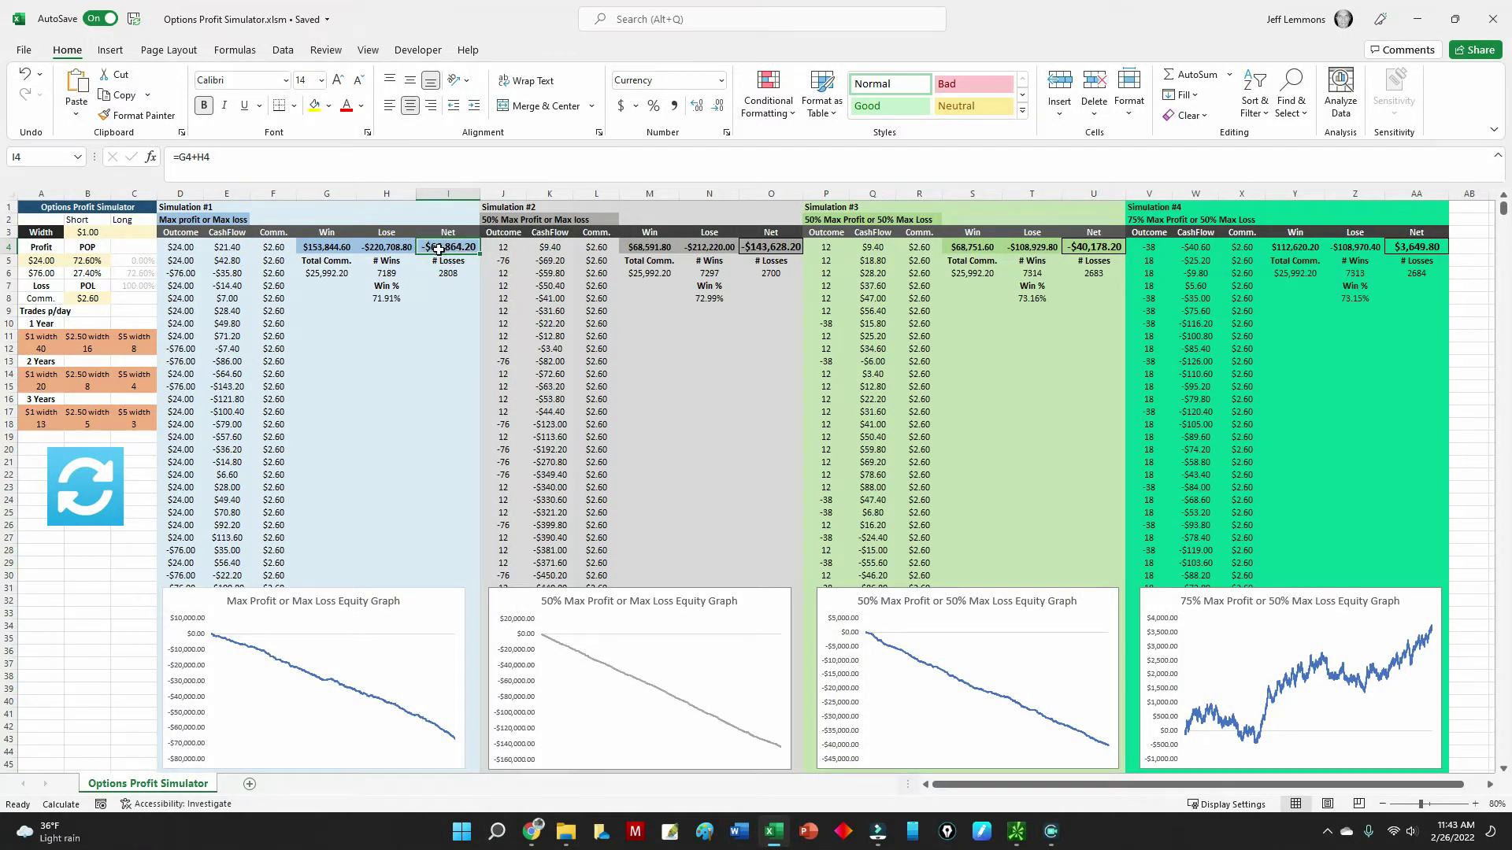
left_click(81, 484)
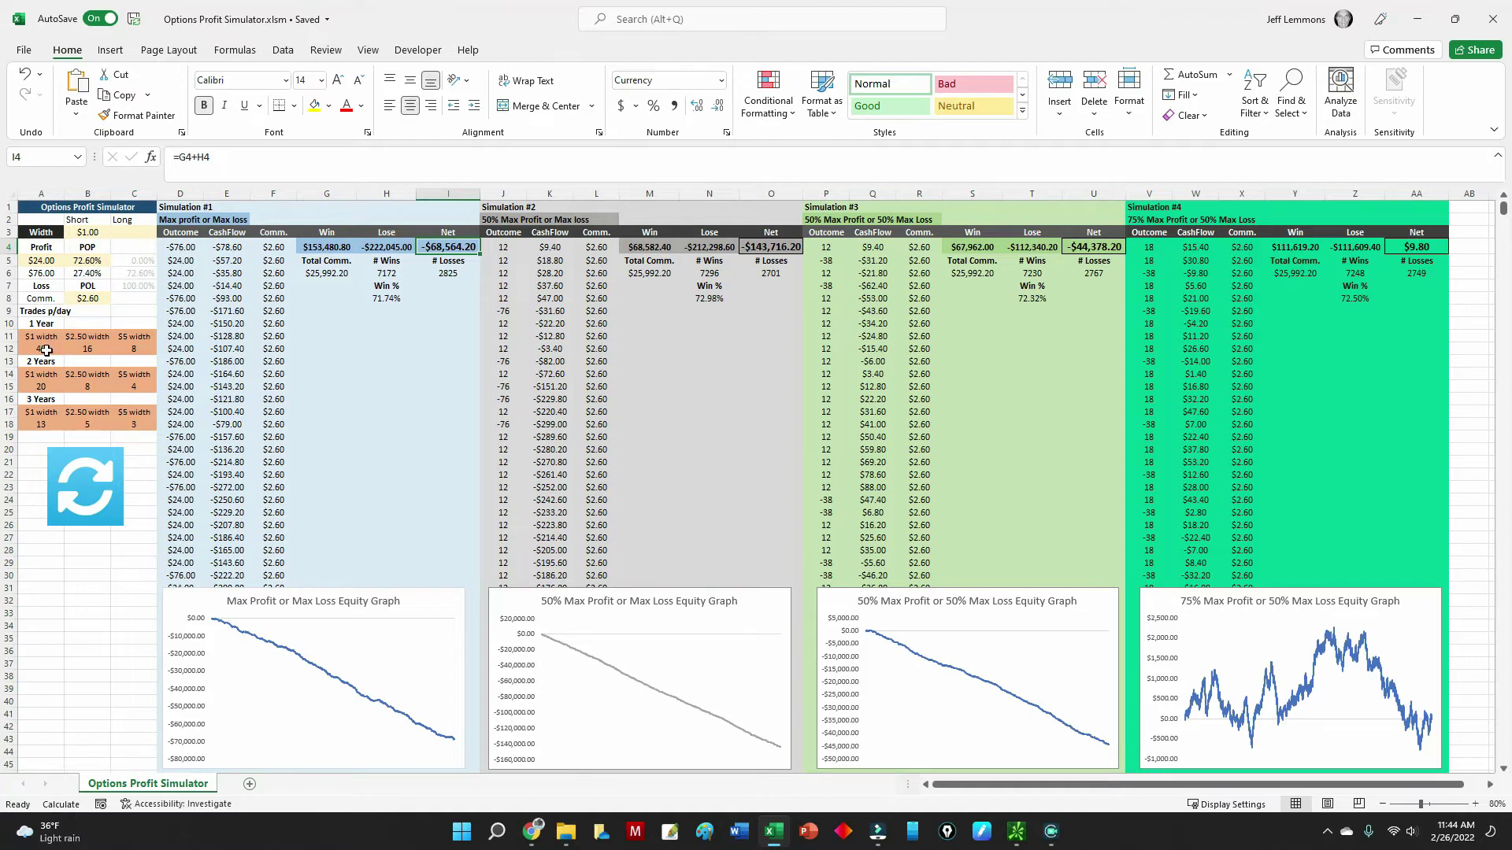
left_click(360, 336)
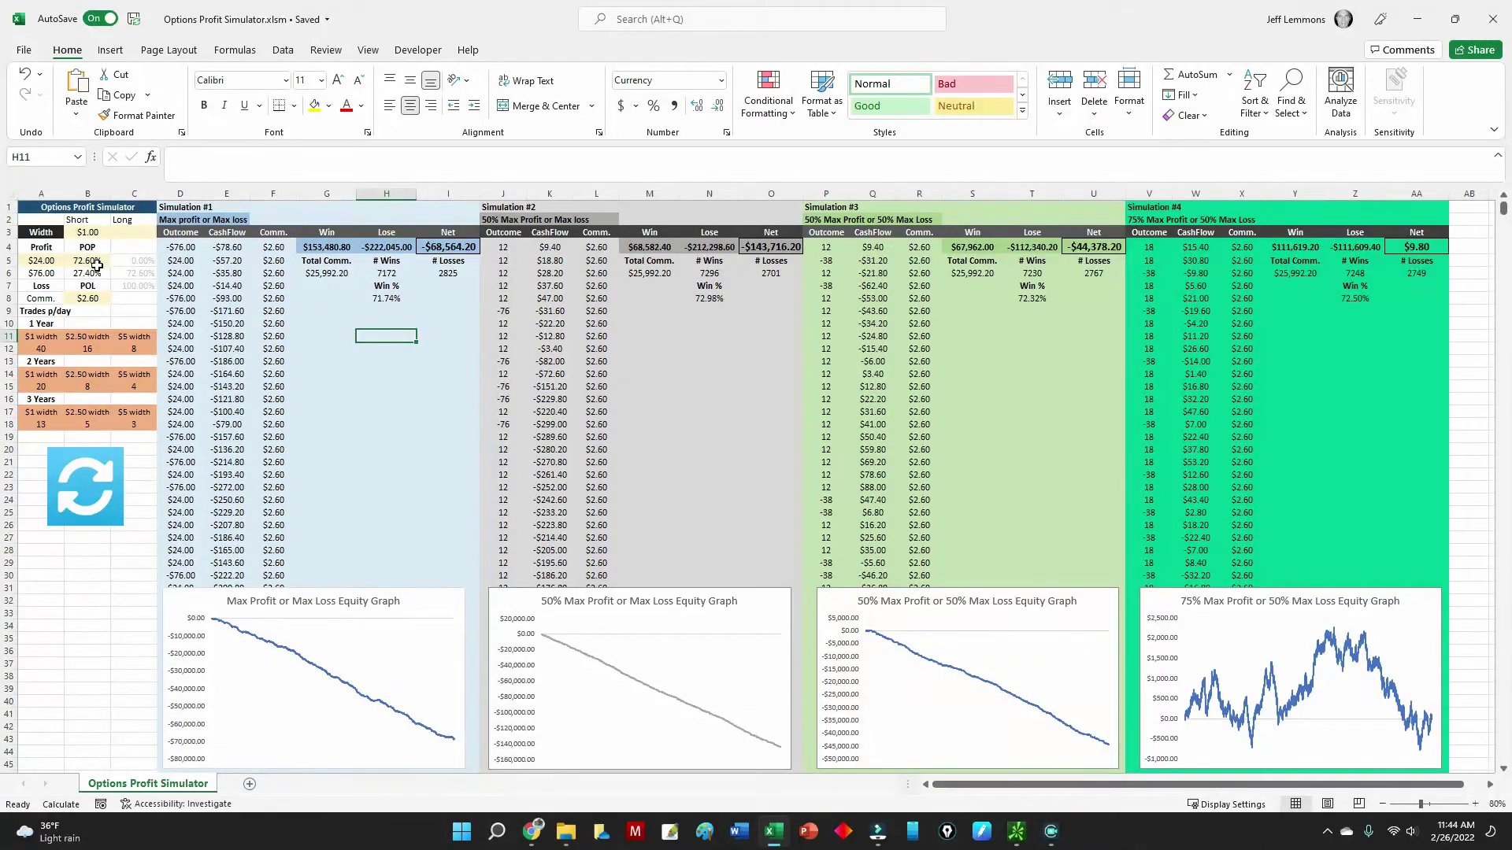
Switch to thinkorswim and delete the simulated SPY 462/463 call vertical from the risk profile
left_click(1018, 836)
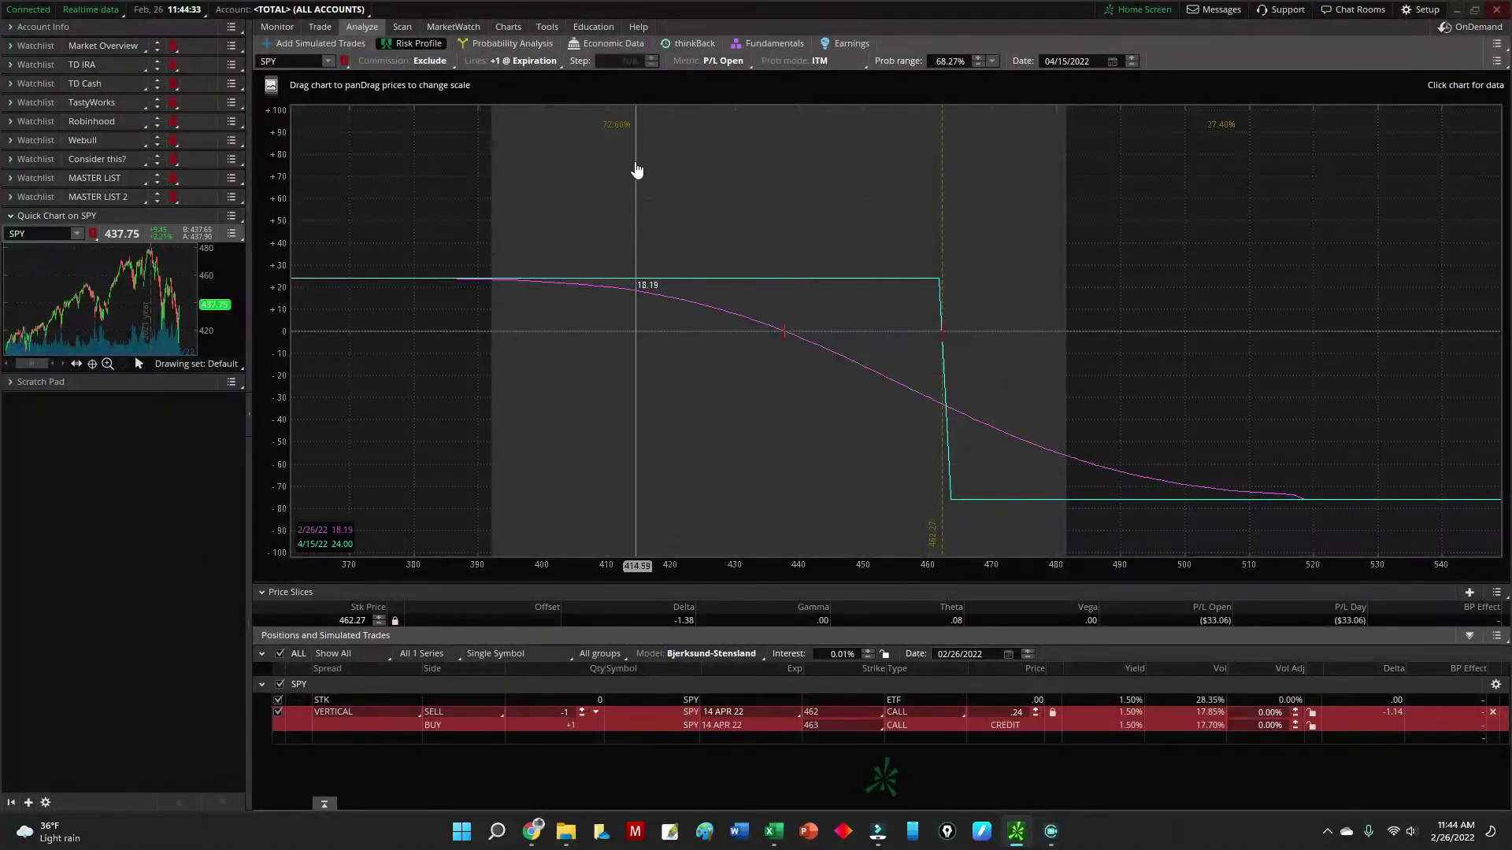
left_click(774, 831)
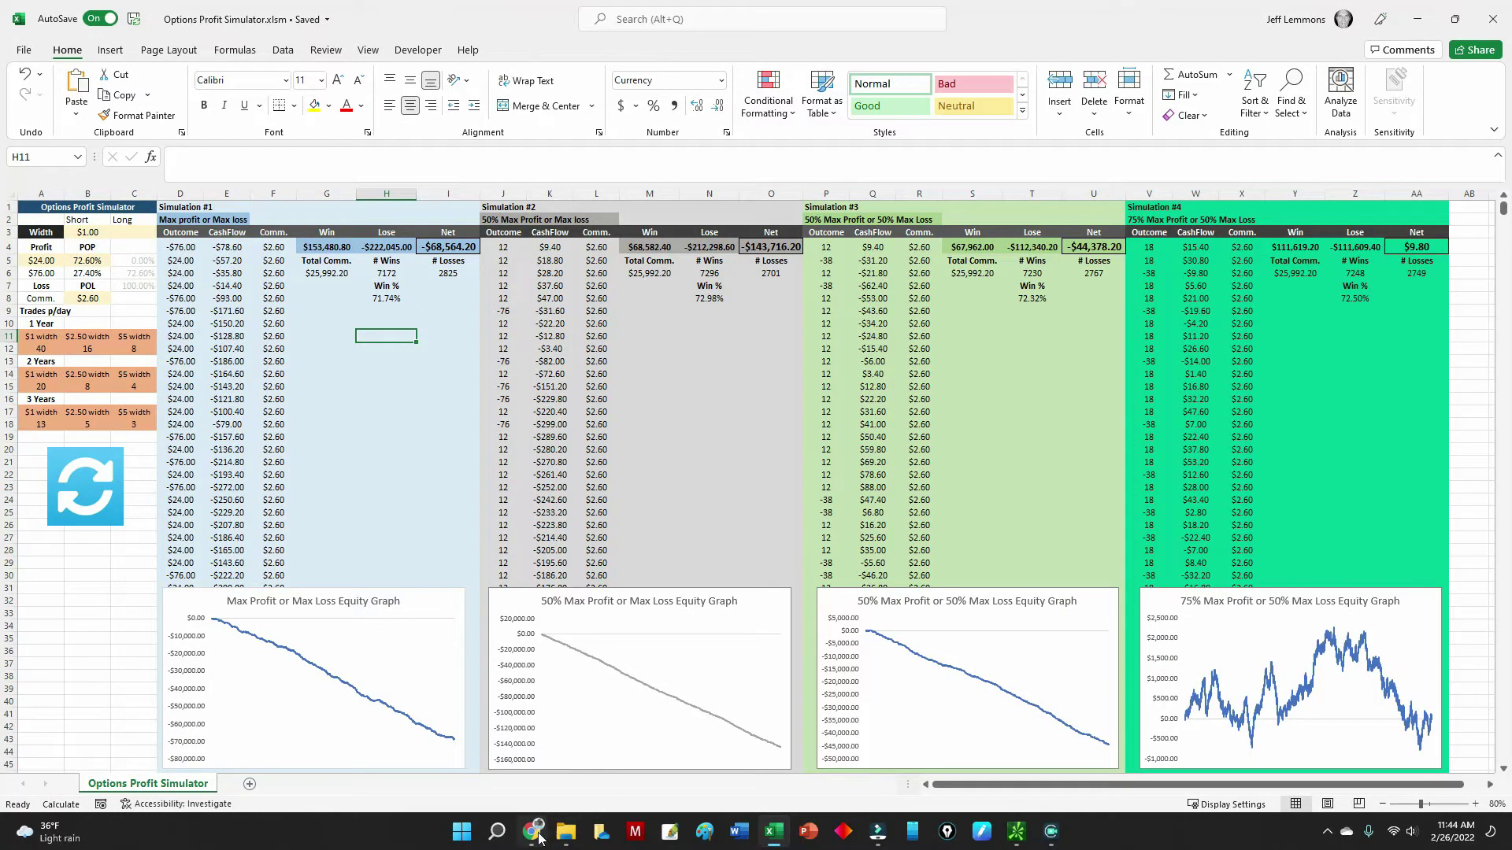
left_click(1015, 832)
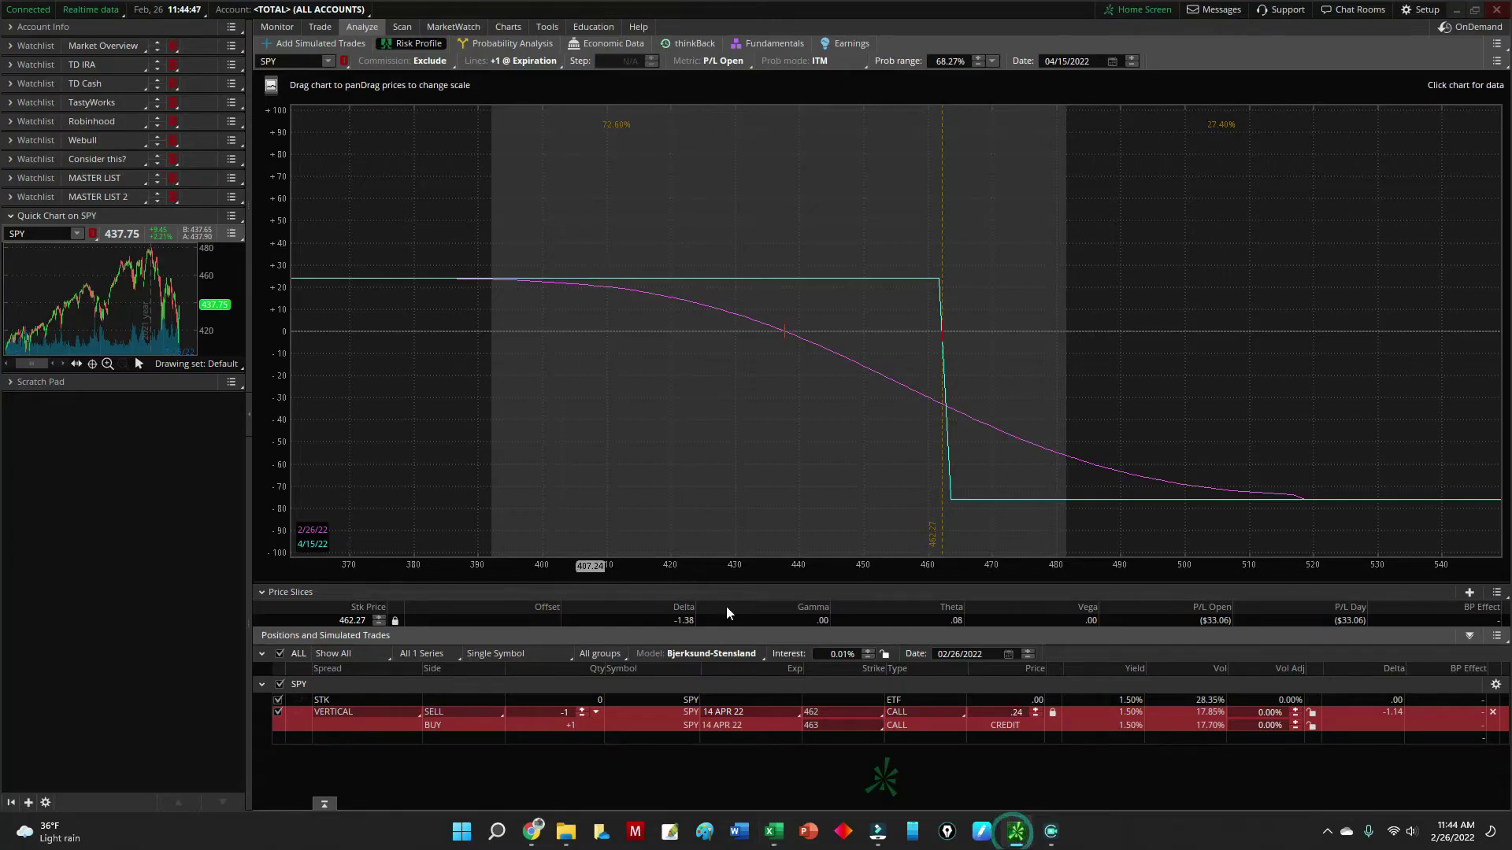
left_click(1492, 712)
Build a sold SPY 14 APR 22 442/443 call vertical from the option chain and analyze it in the risk profile
left_click(320, 27)
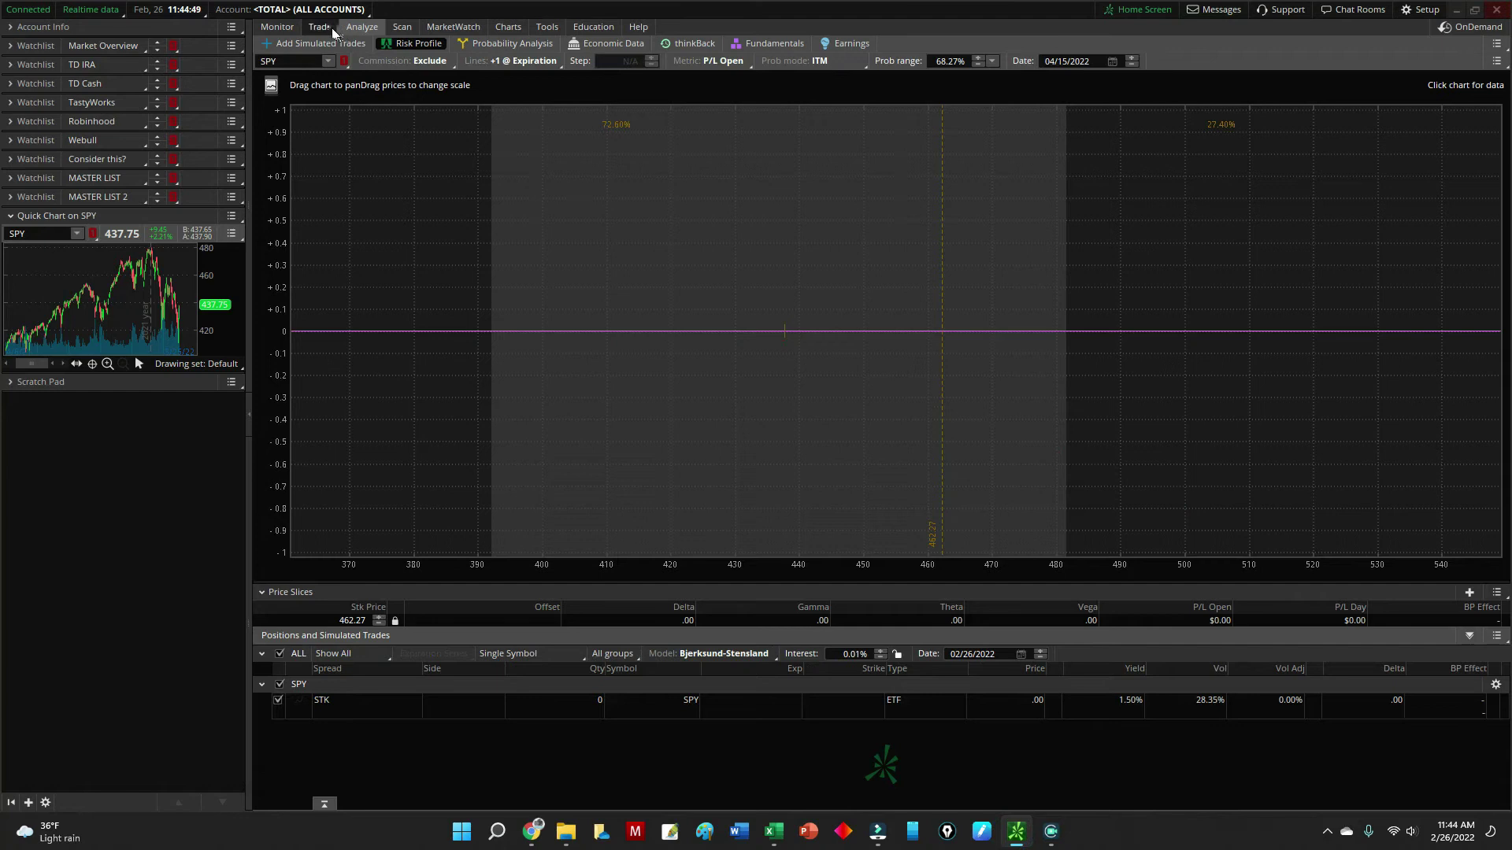
scroll(641, 297, "up", 3)
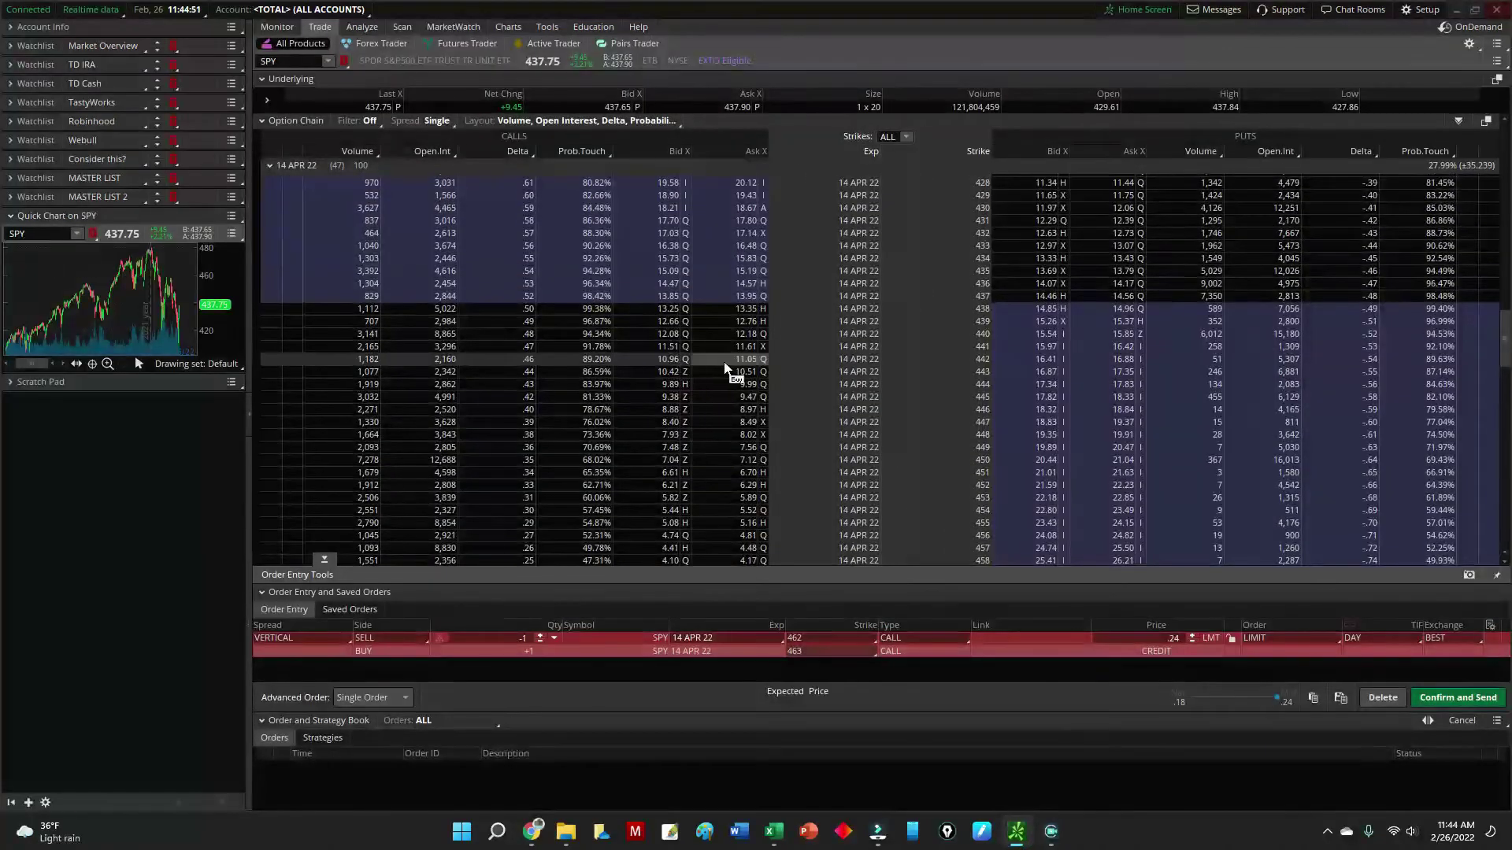
left_click(666, 360)
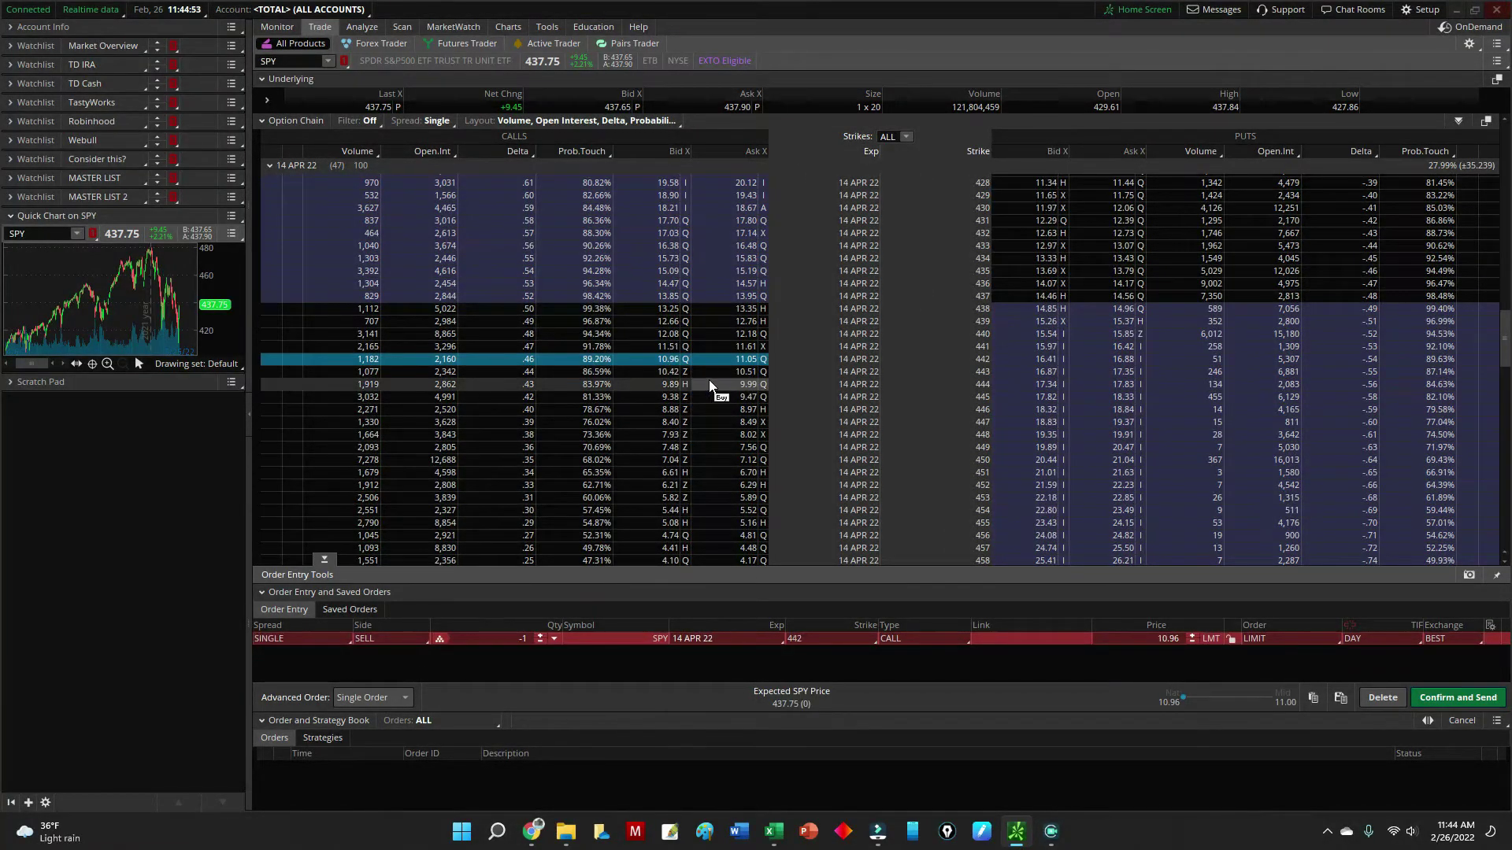
right_click(1033, 643)
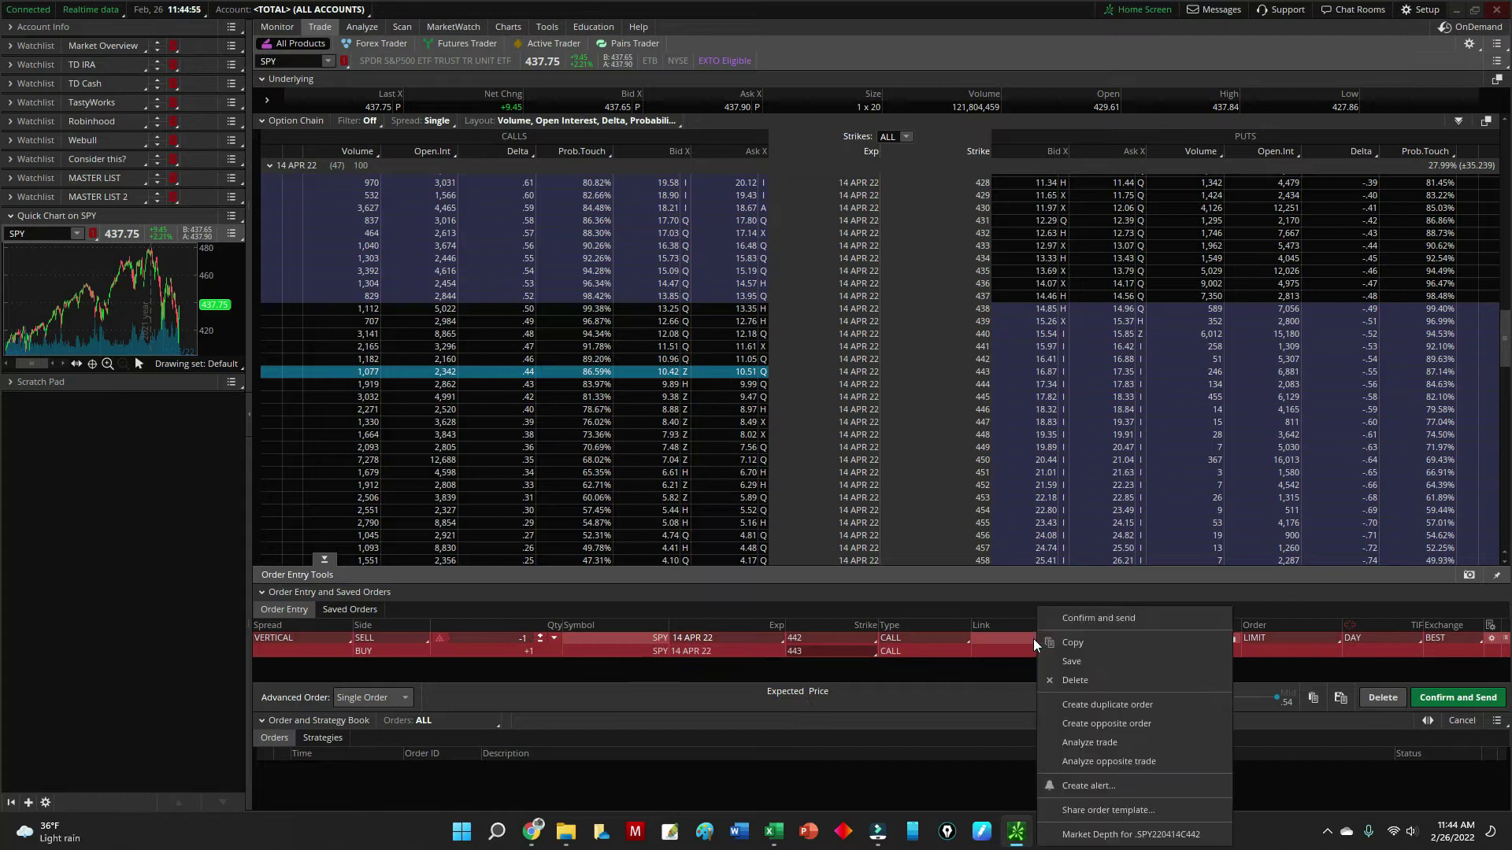
left_click(1099, 740)
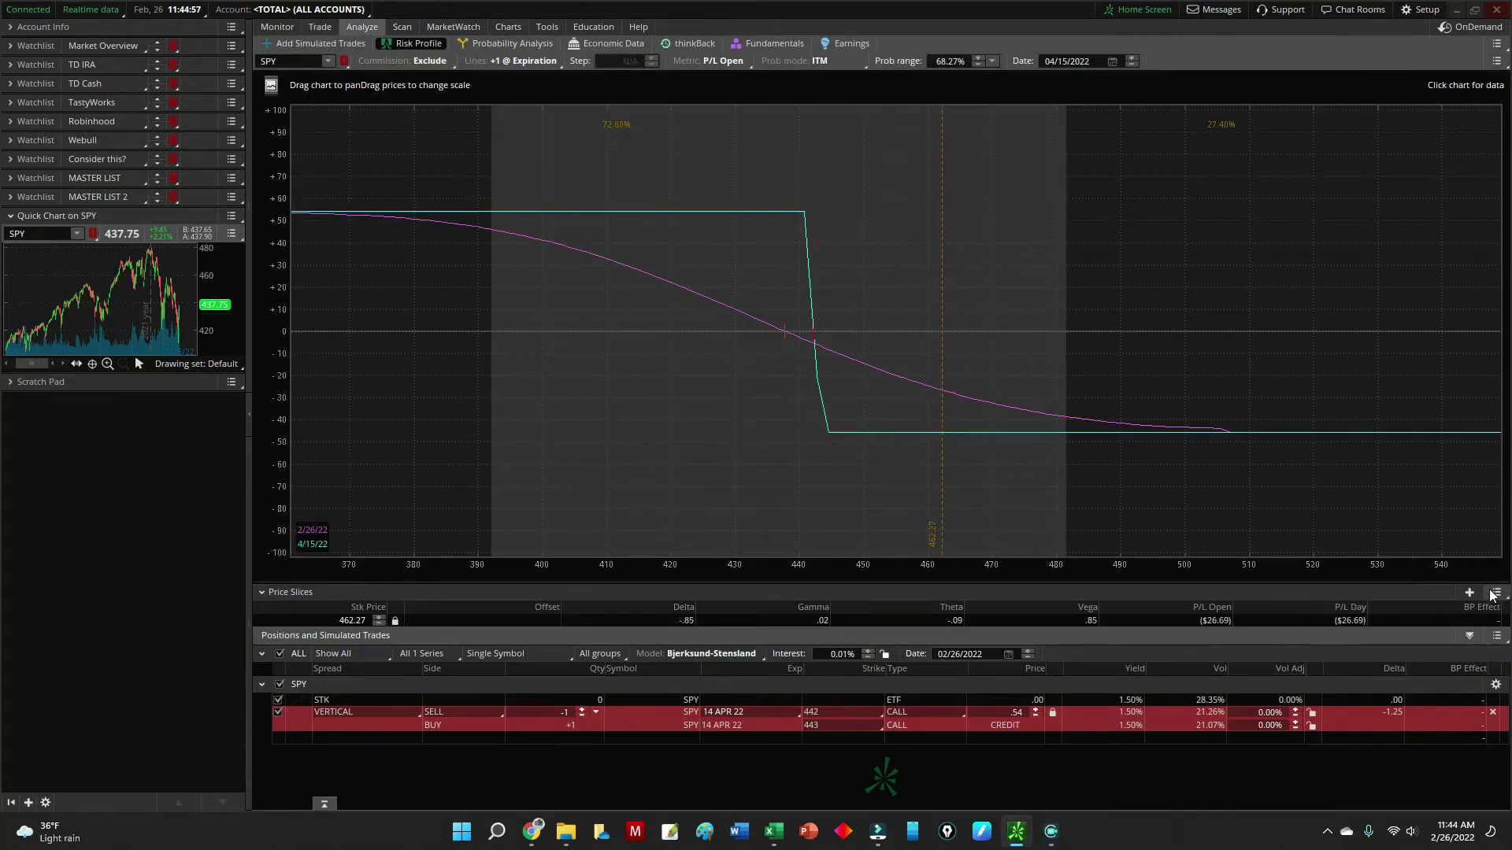
Set the risk profile's price slice to the 442/443 call vertical's breakeven price
left_click(1495, 592)
mouse_move(1386, 608)
left_click(1284, 512)
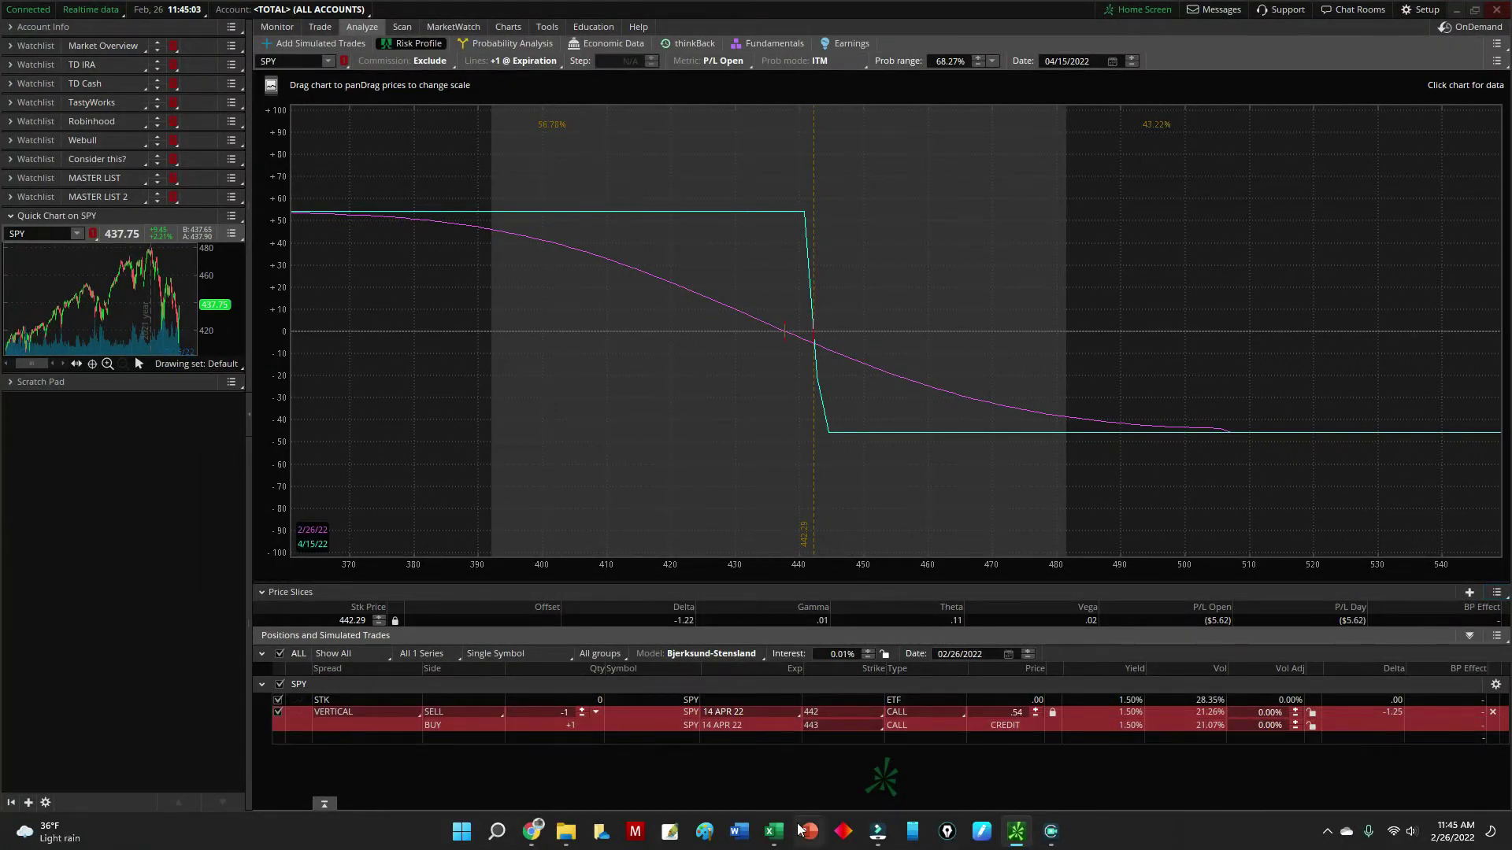
Switch to the Excel simulator and set the short spread's profit to $54 and its POP to 56.78%
left_click(773, 830)
left_click(48, 262)
type("54")
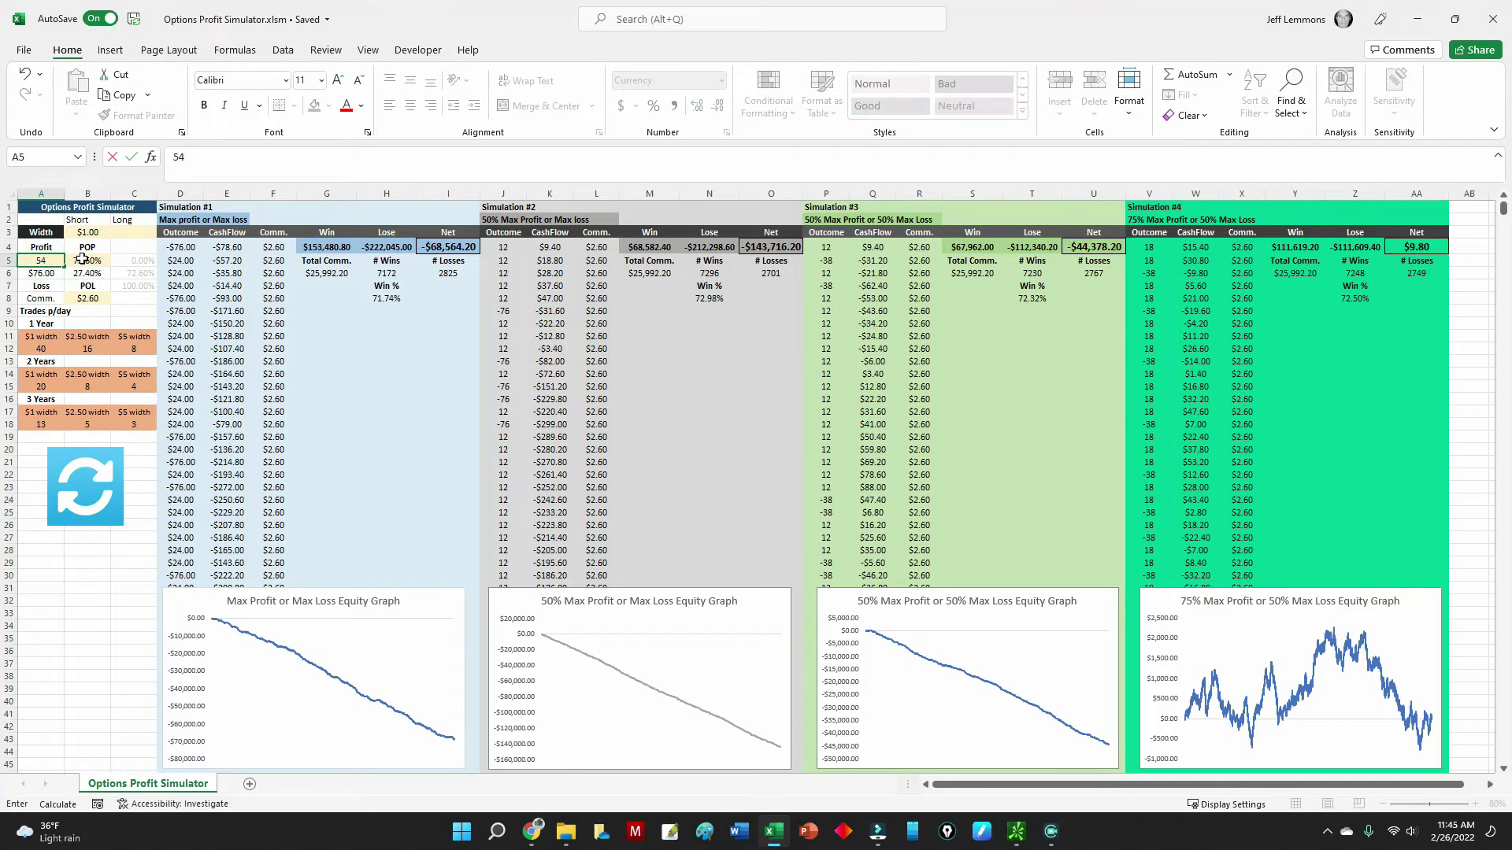
left_click(82, 259)
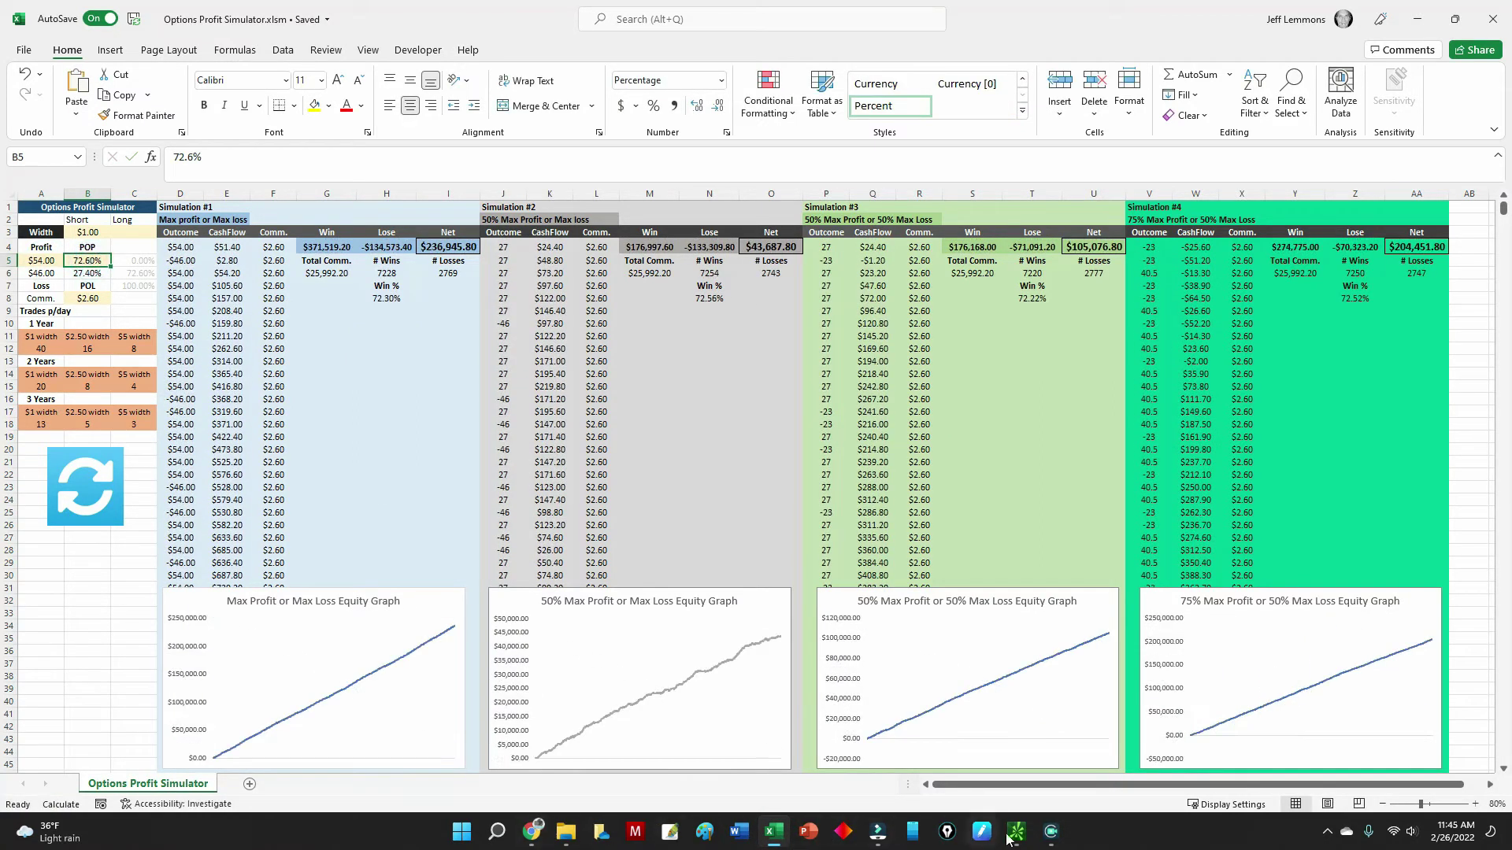
left_click(1011, 836)
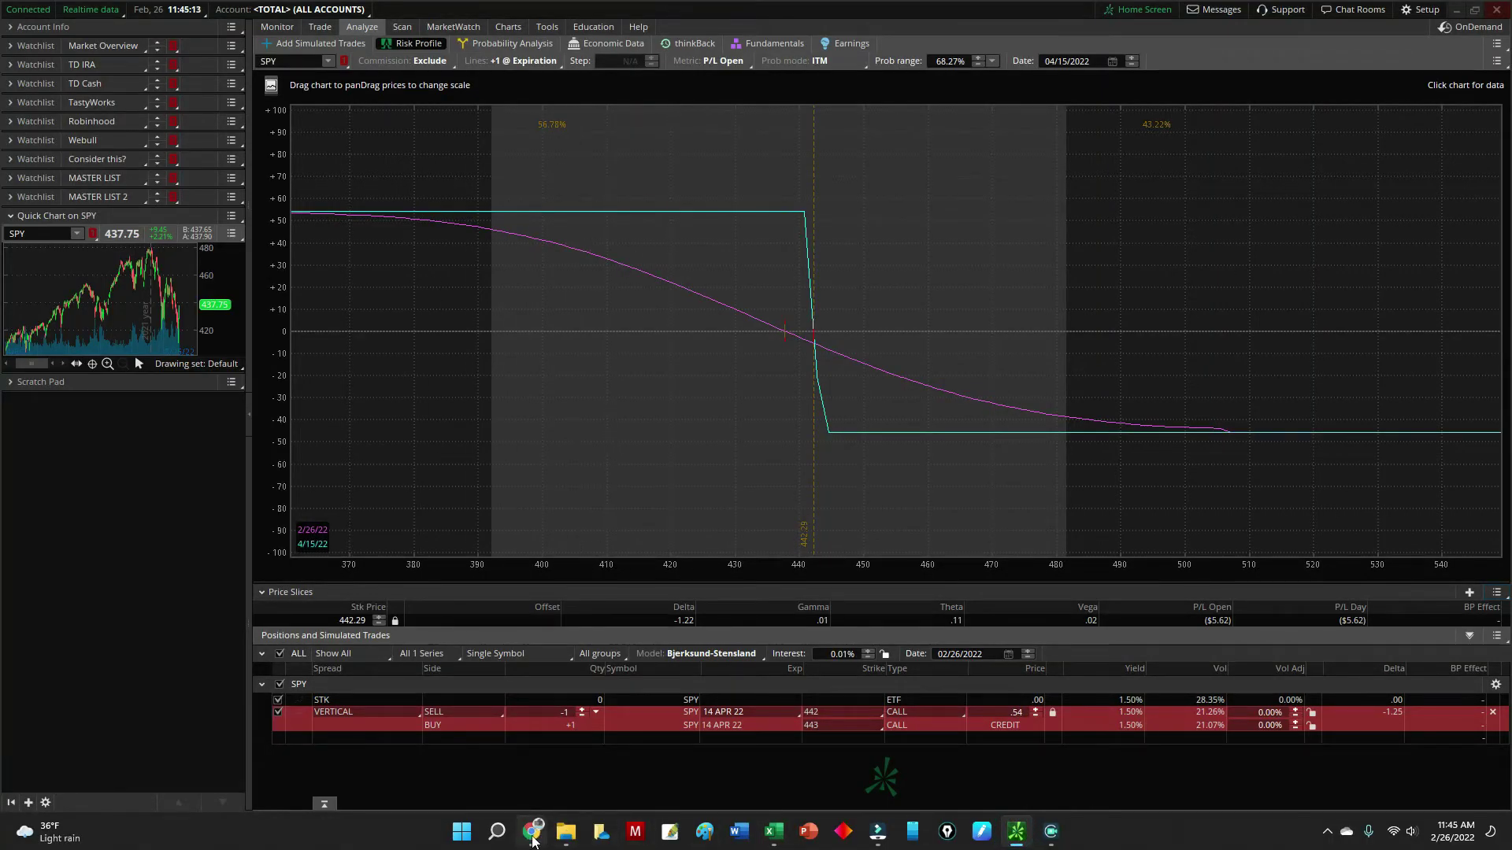
left_click(533, 834)
left_click(534, 833)
left_click(774, 832)
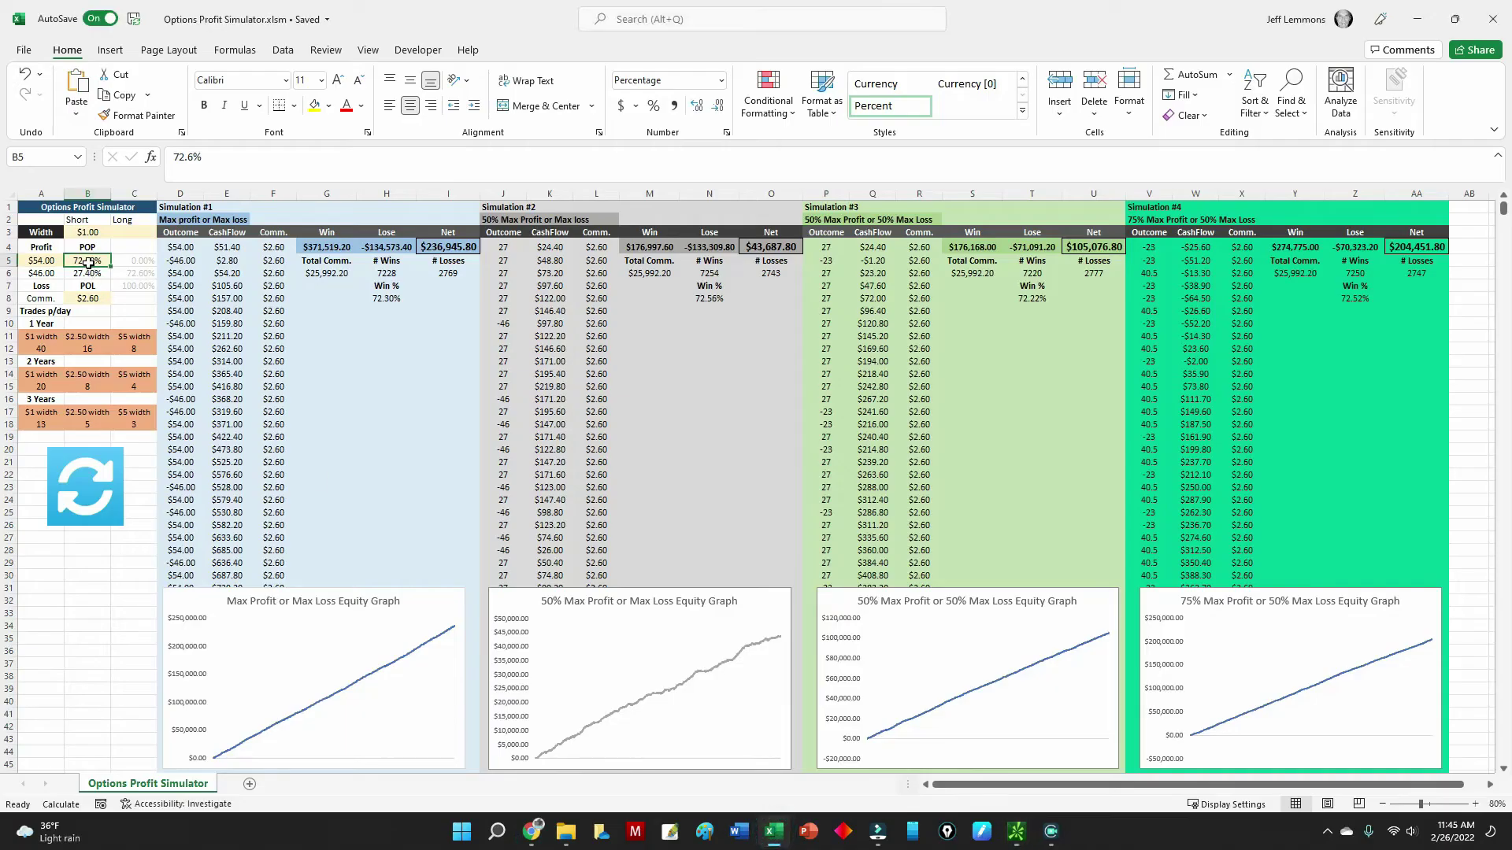
type("56.78")
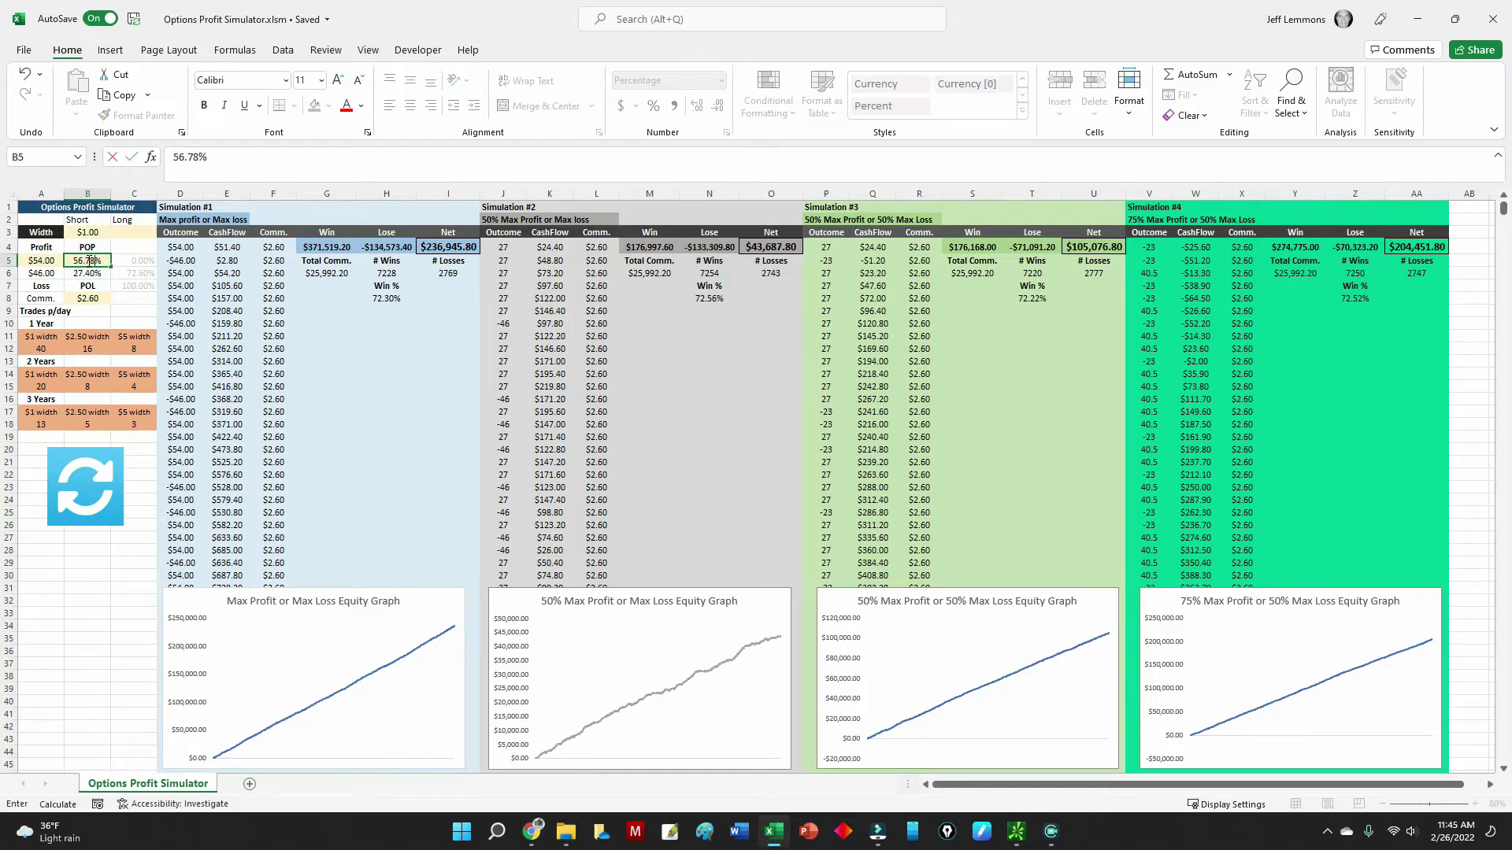
left_click(125, 298)
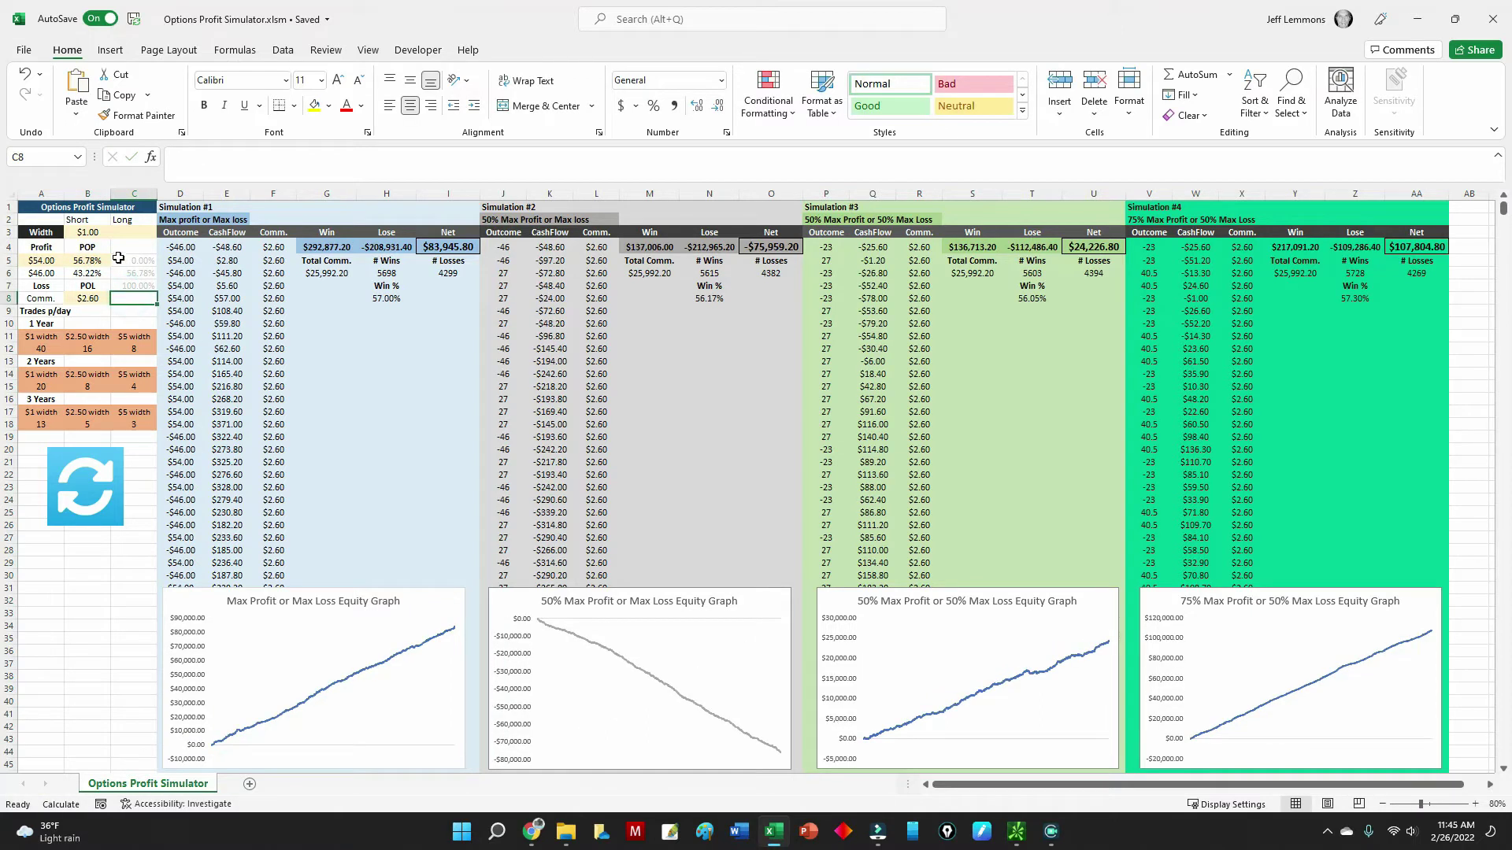
Rerun the random simulations several times to compare the four exit rules' net results for the $54 credit
left_click(88, 231)
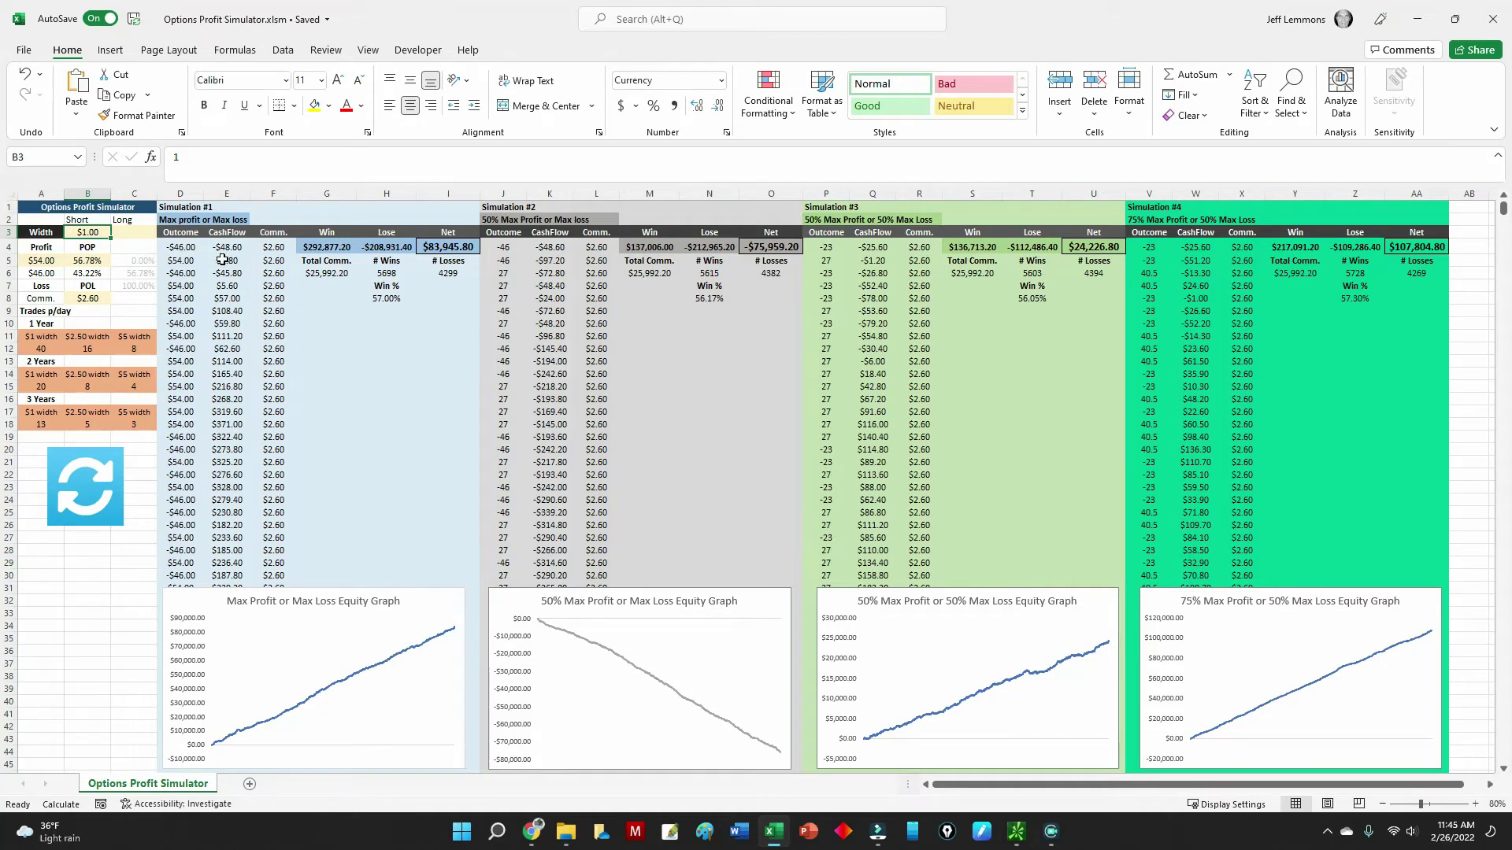
left_click(82, 497)
left_click(81, 498)
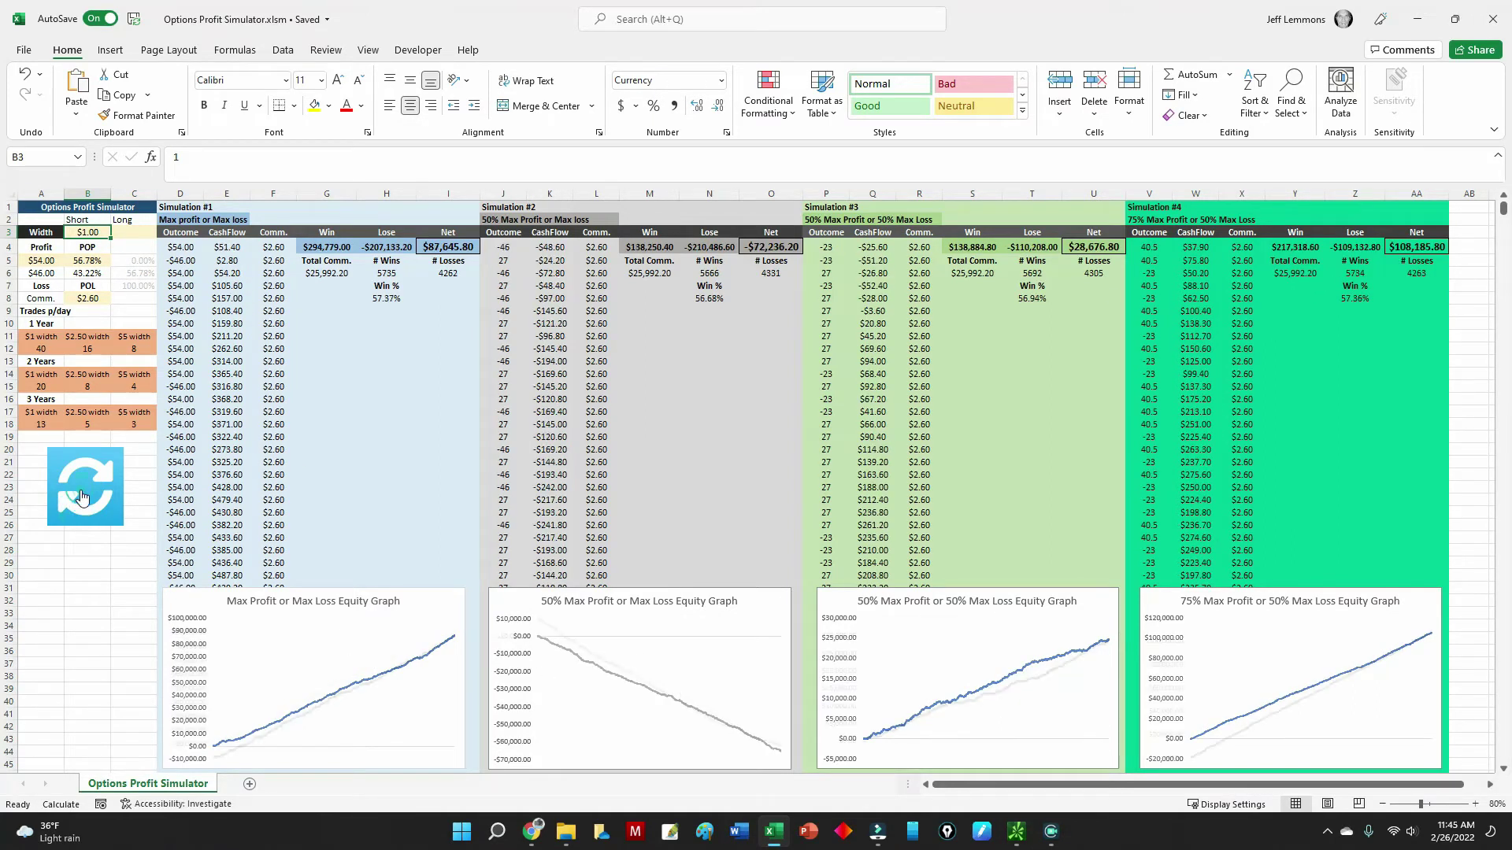
left_click(81, 497)
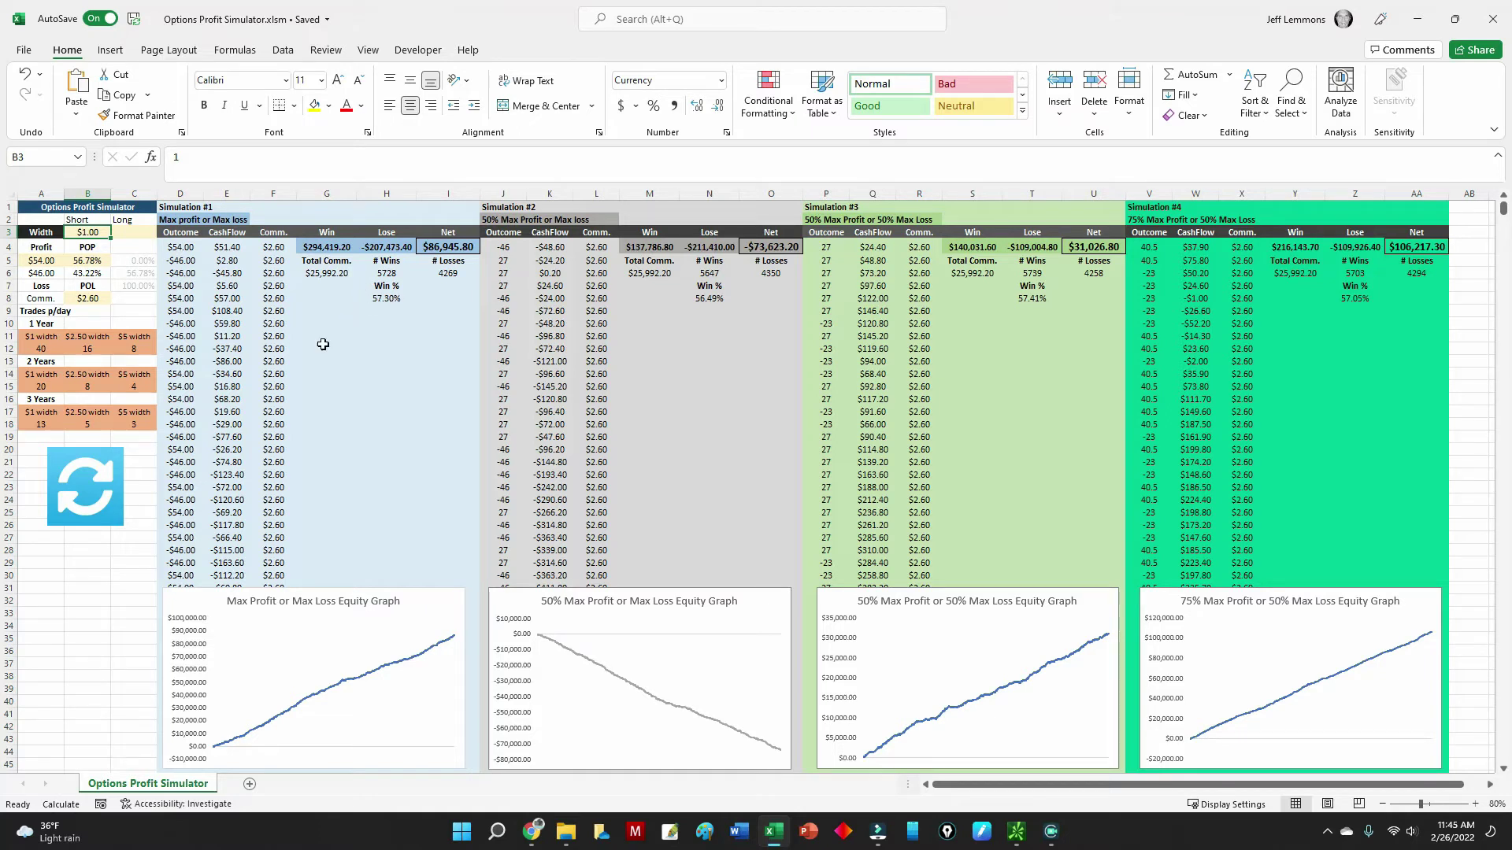
left_click(81, 502)
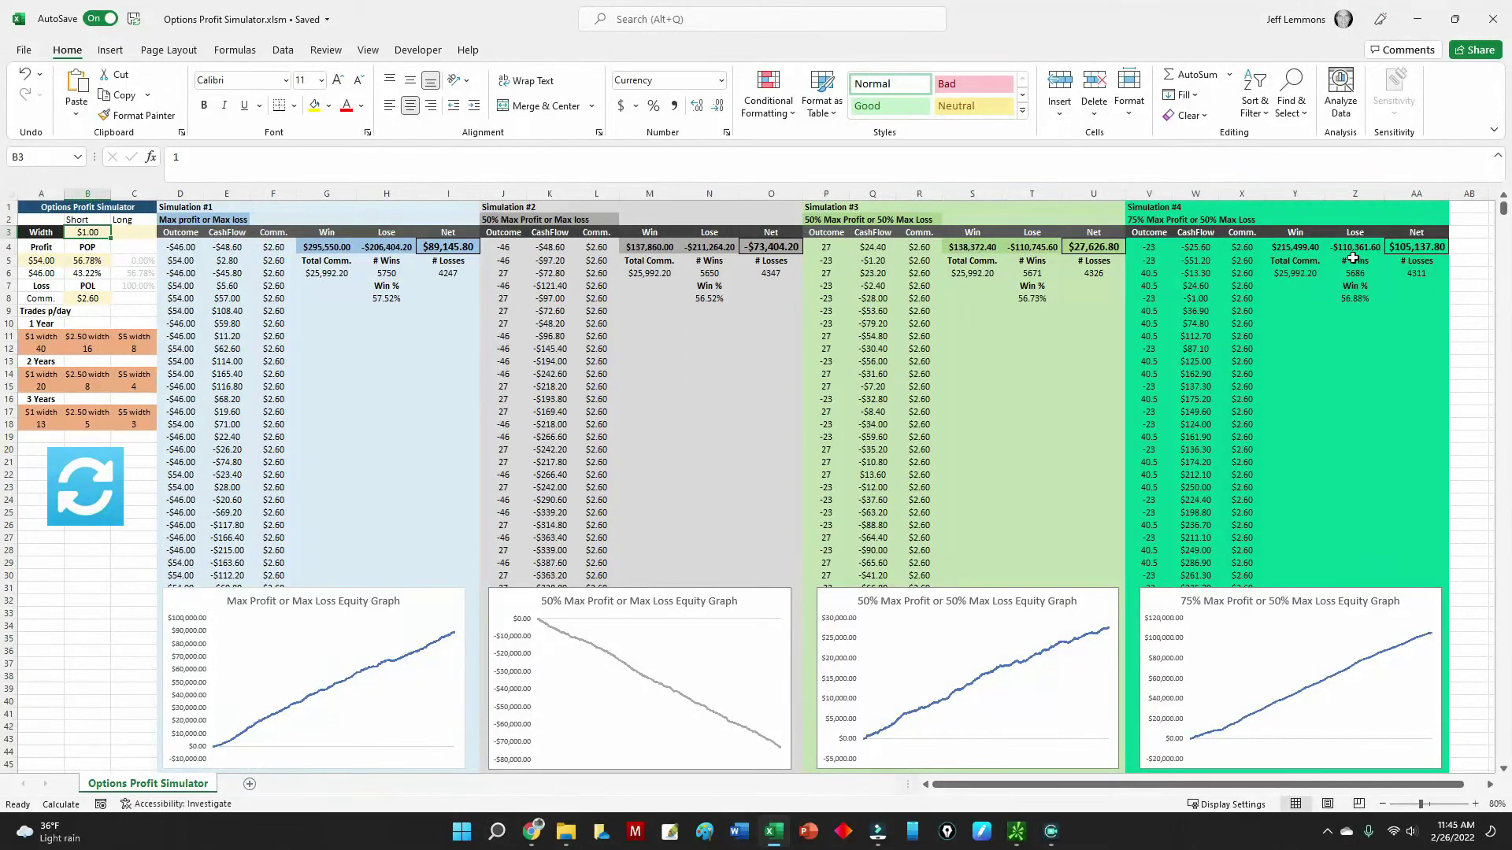
Examine the Simulation #2, #3 and #4 blocks in turn, rerunning the simulations once
left_click_drag(519, 211, 780, 469)
left_click(669, 424)
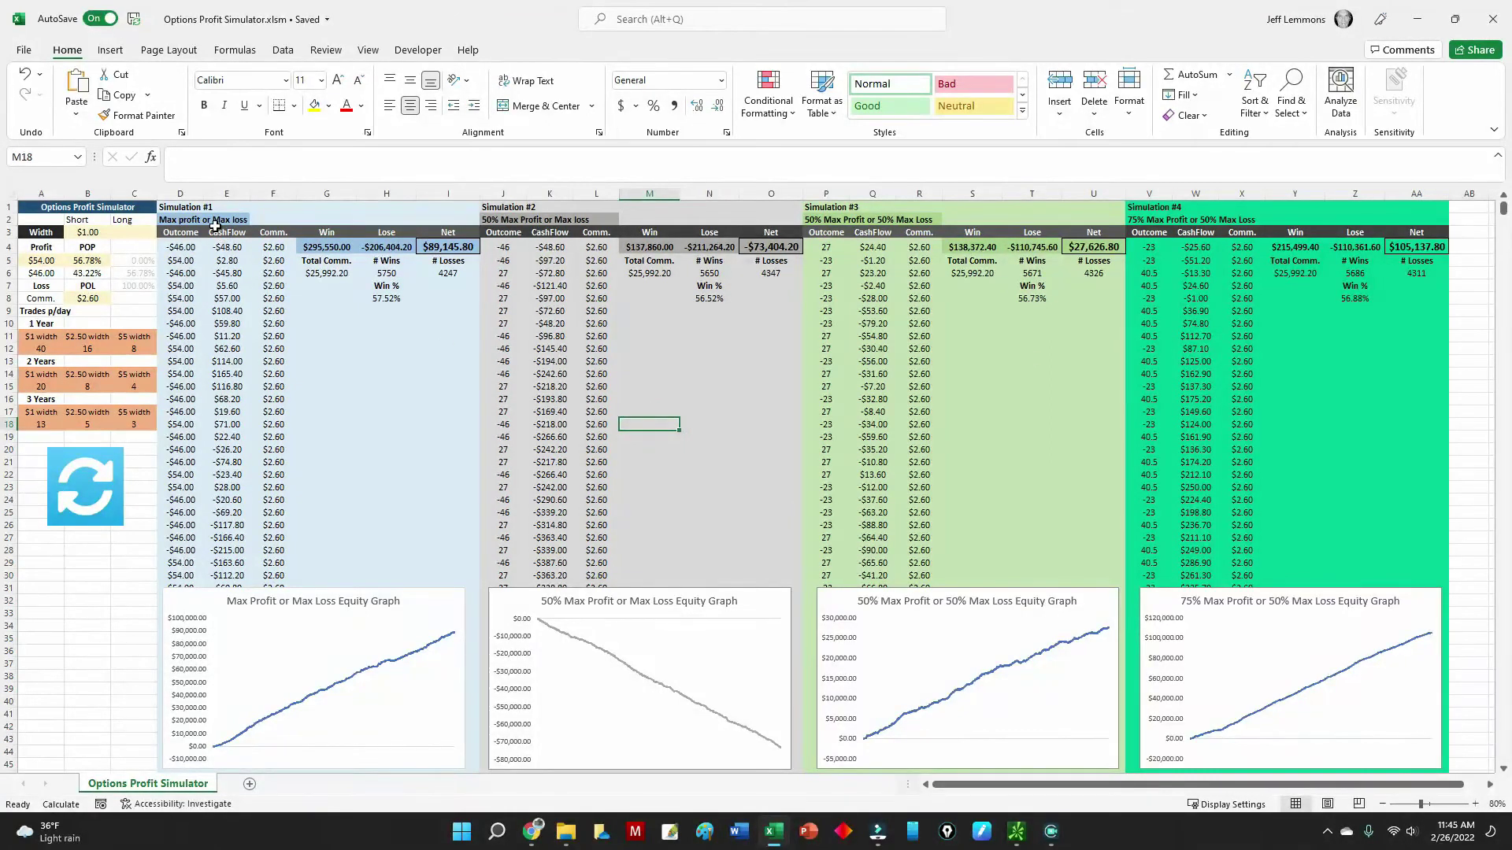
left_click(67, 501)
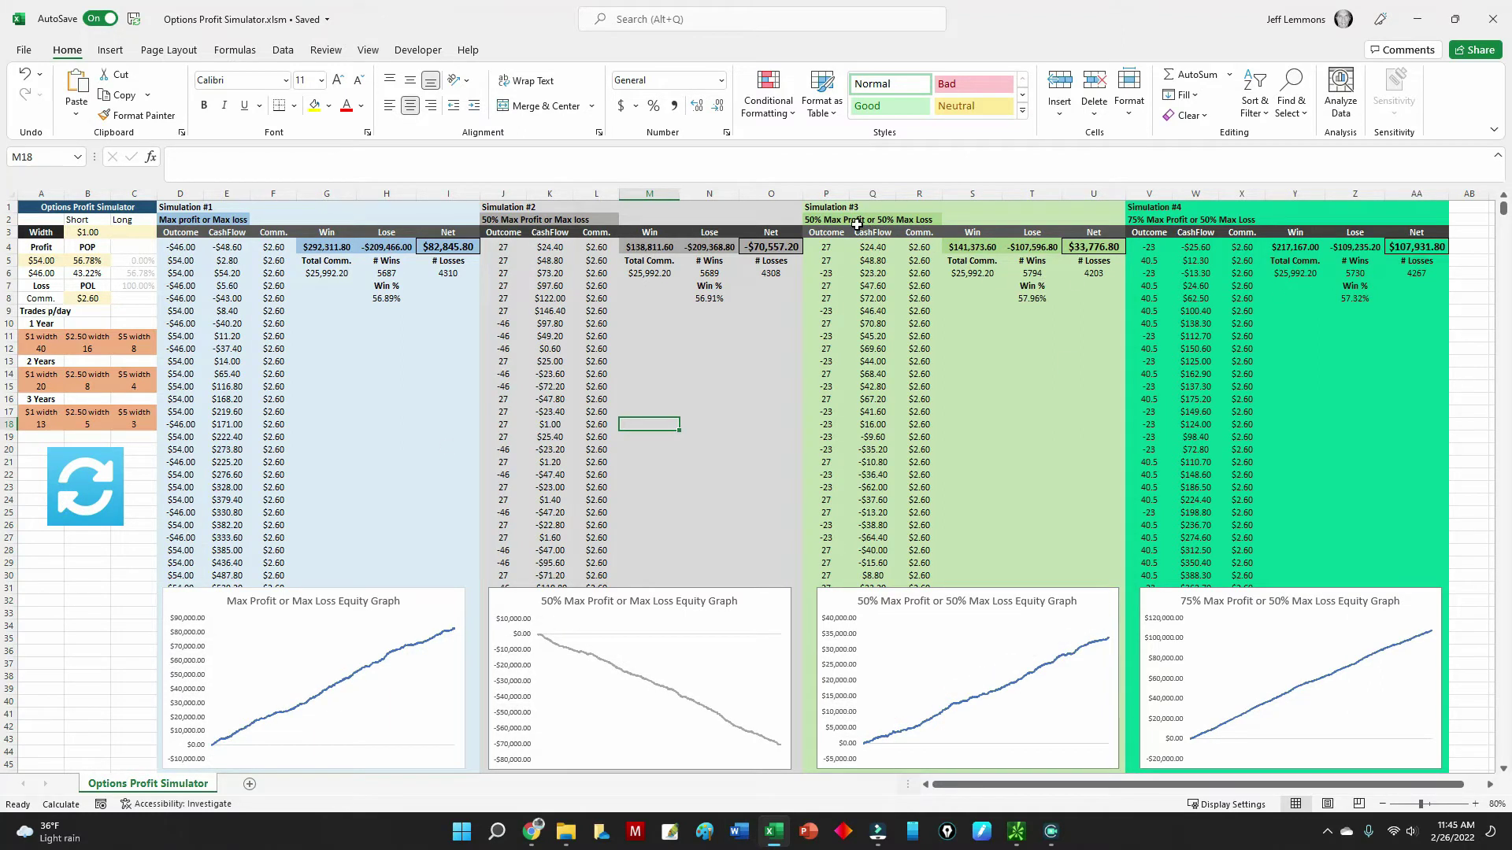
left_click_drag(824, 207, 1090, 418)
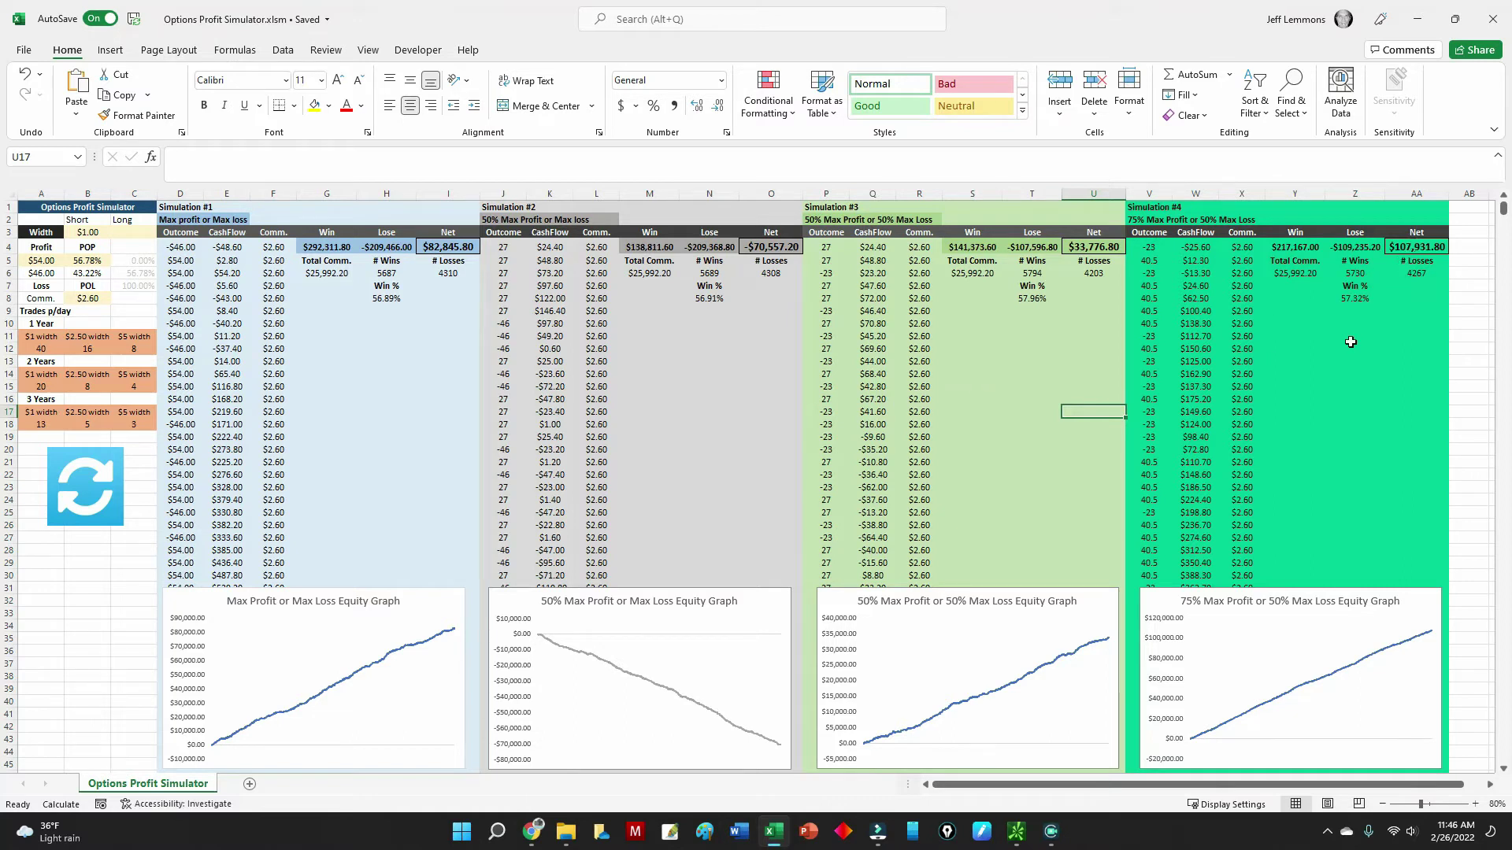
left_click_drag(1143, 214, 1405, 437)
left_click(1358, 424)
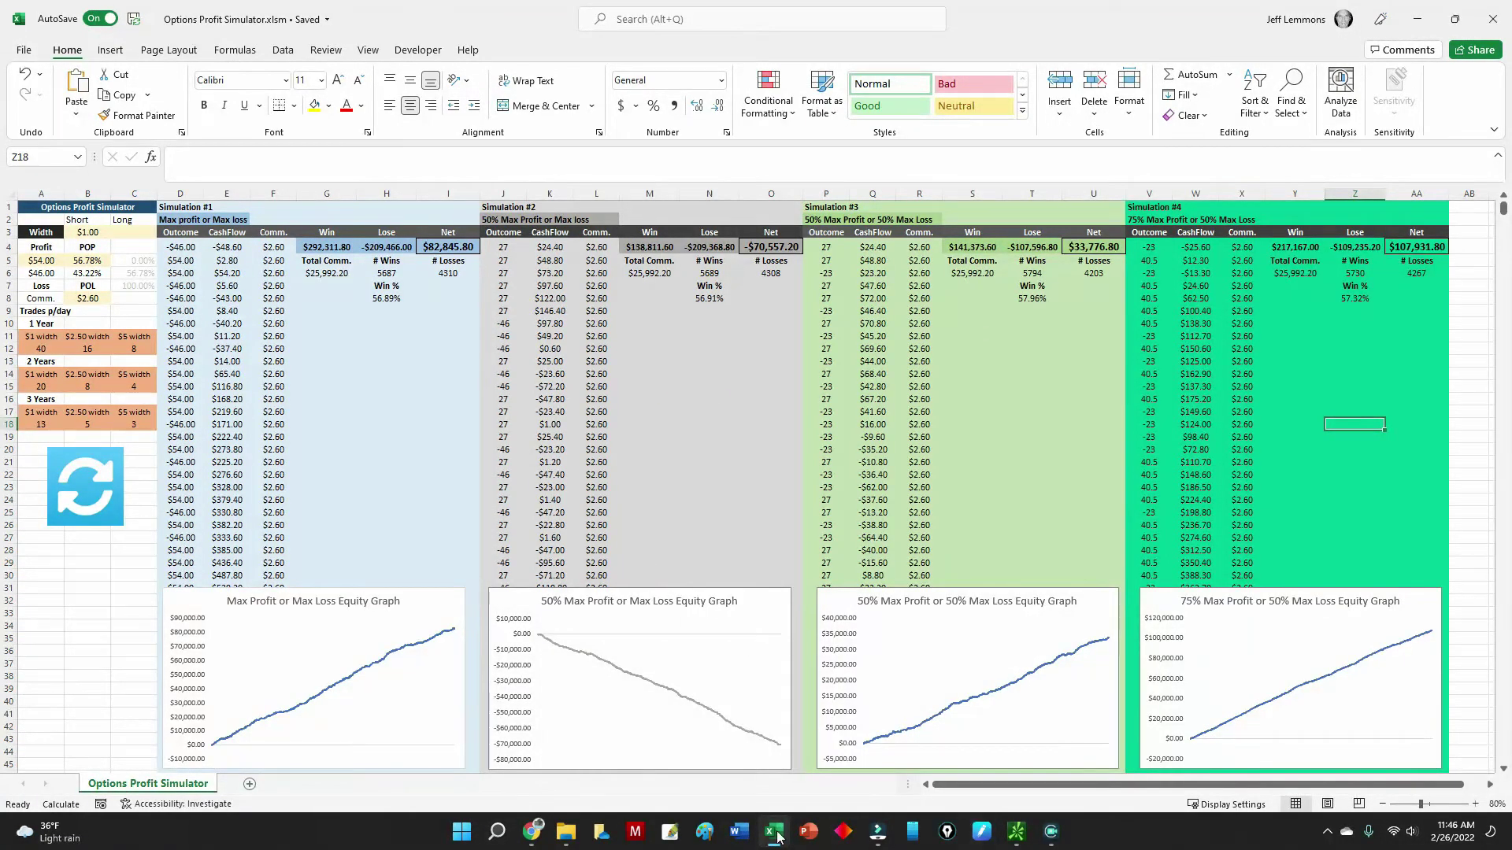
Switch to thinkorswim and replace the simulated 442/443 call vertical with a sold SPY 14 APR 22 437/438 call vertical in the risk profile
left_click(1015, 831)
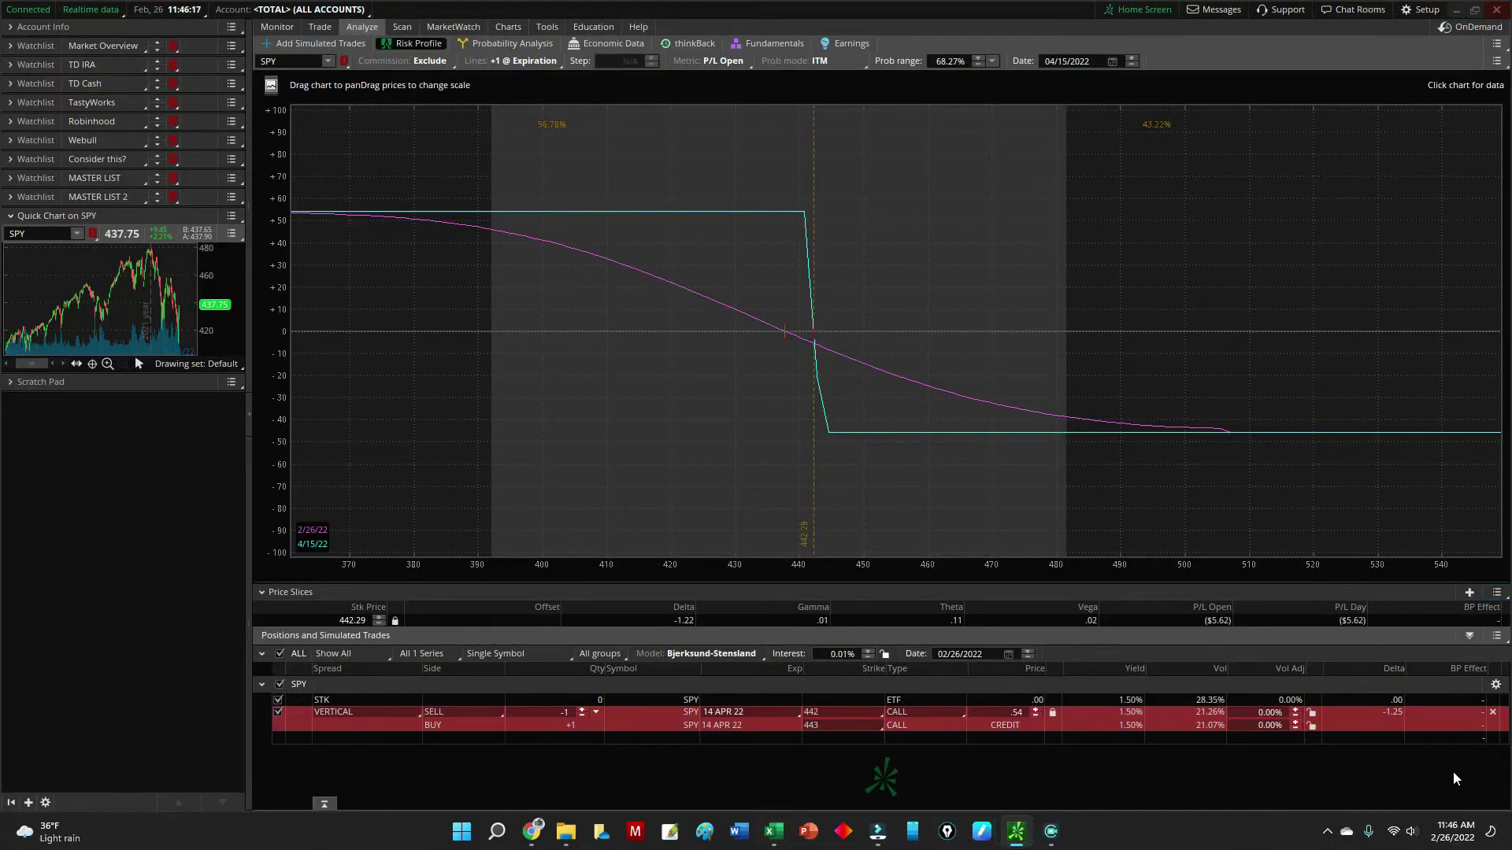
left_click(1494, 717)
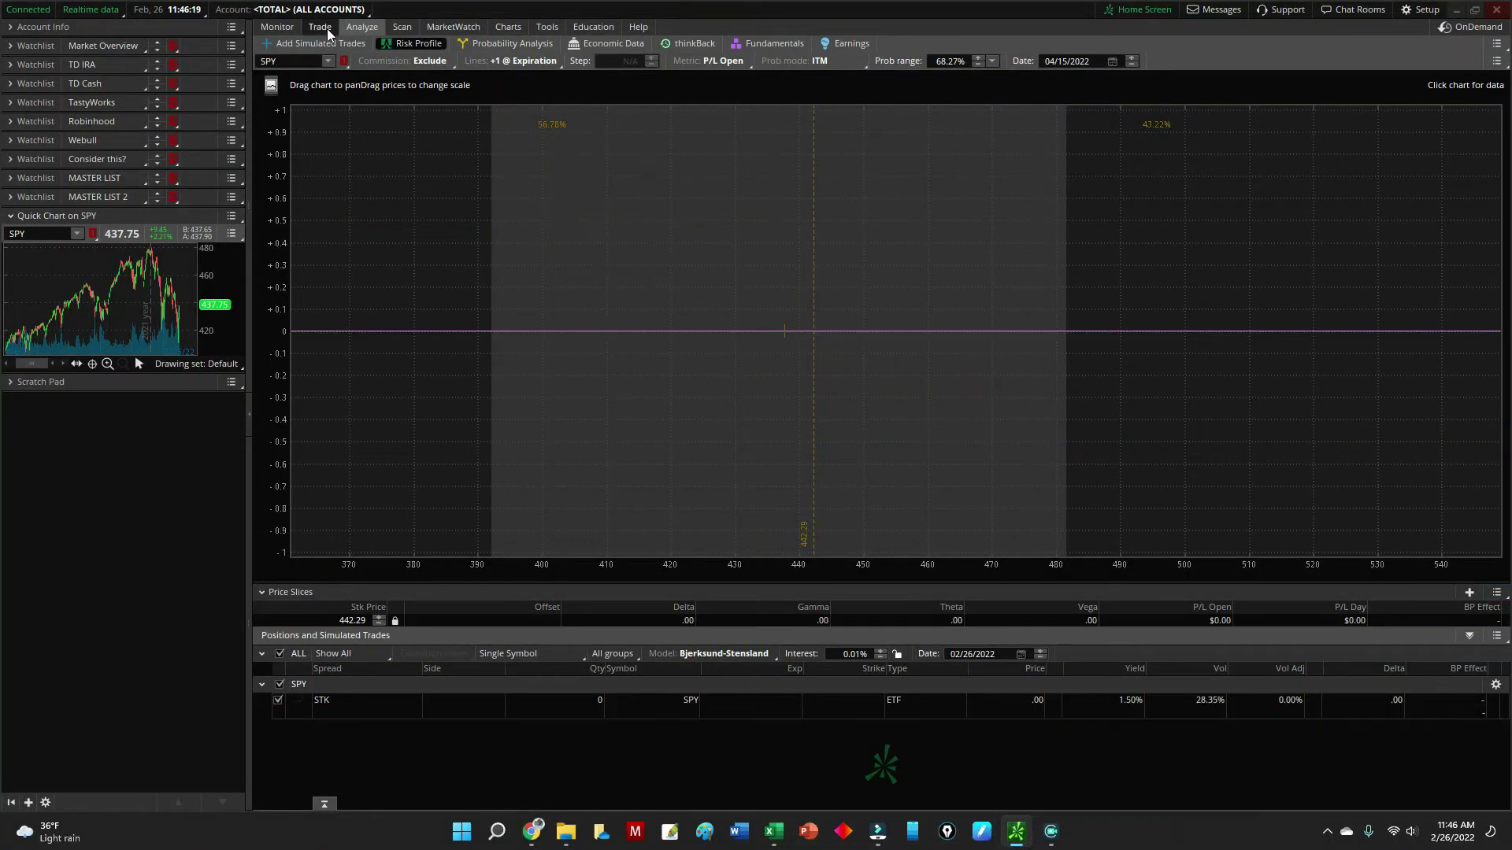
left_click(639, 307)
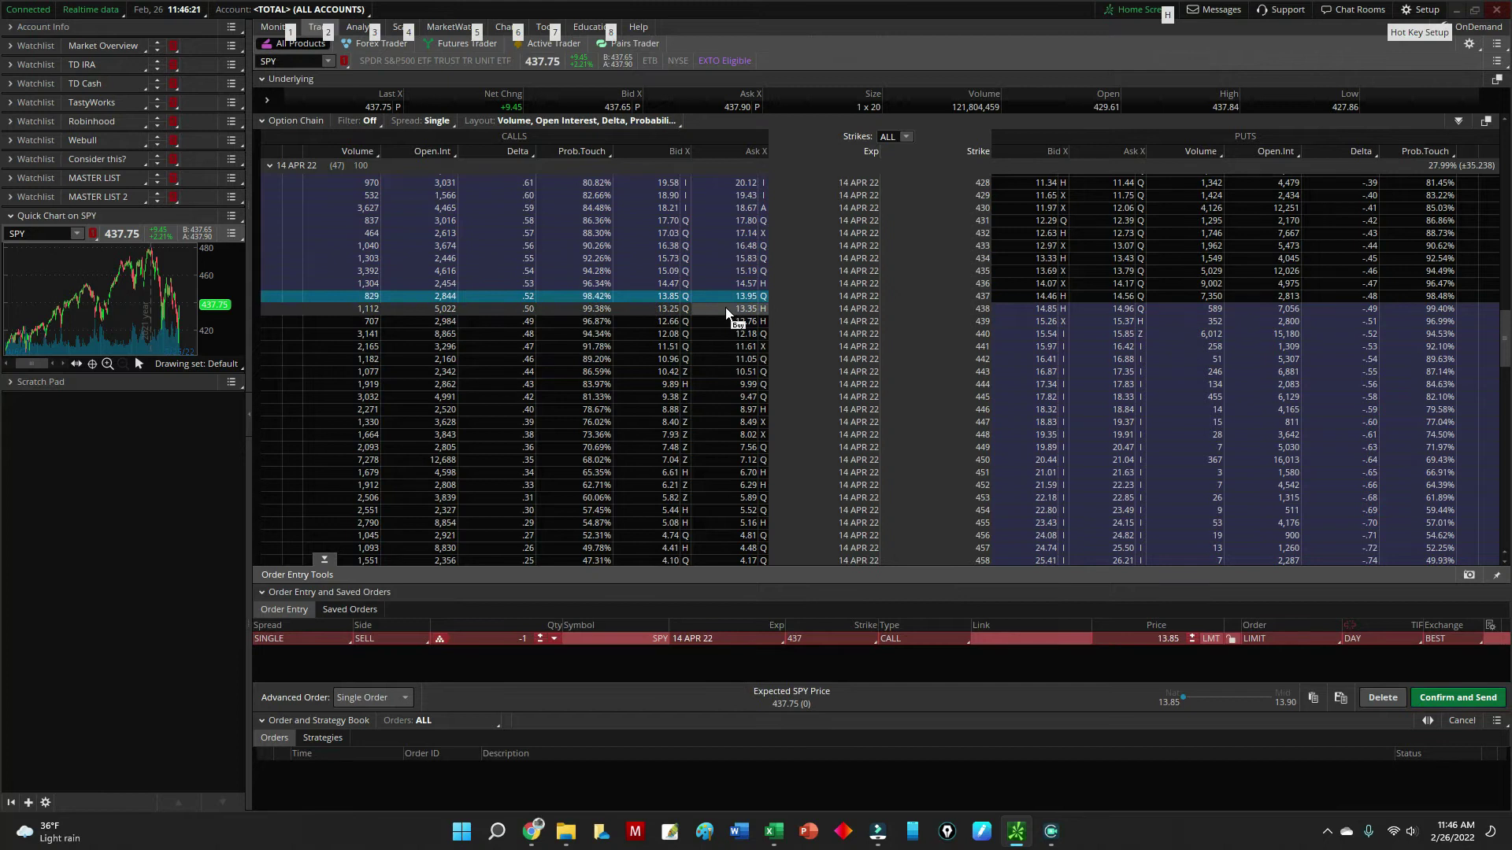
right_click(1023, 657)
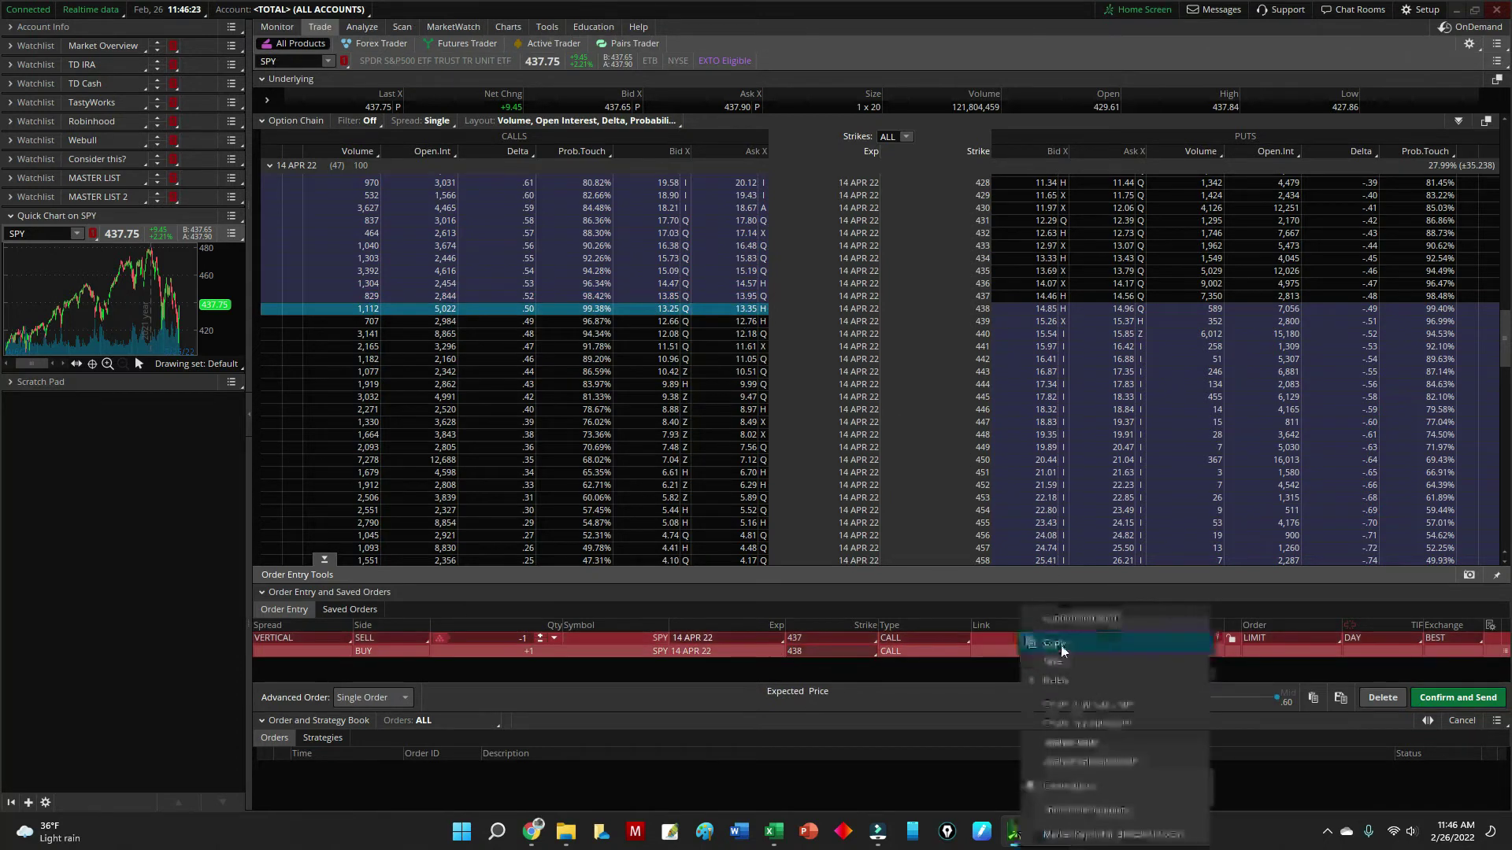
left_click(1102, 718)
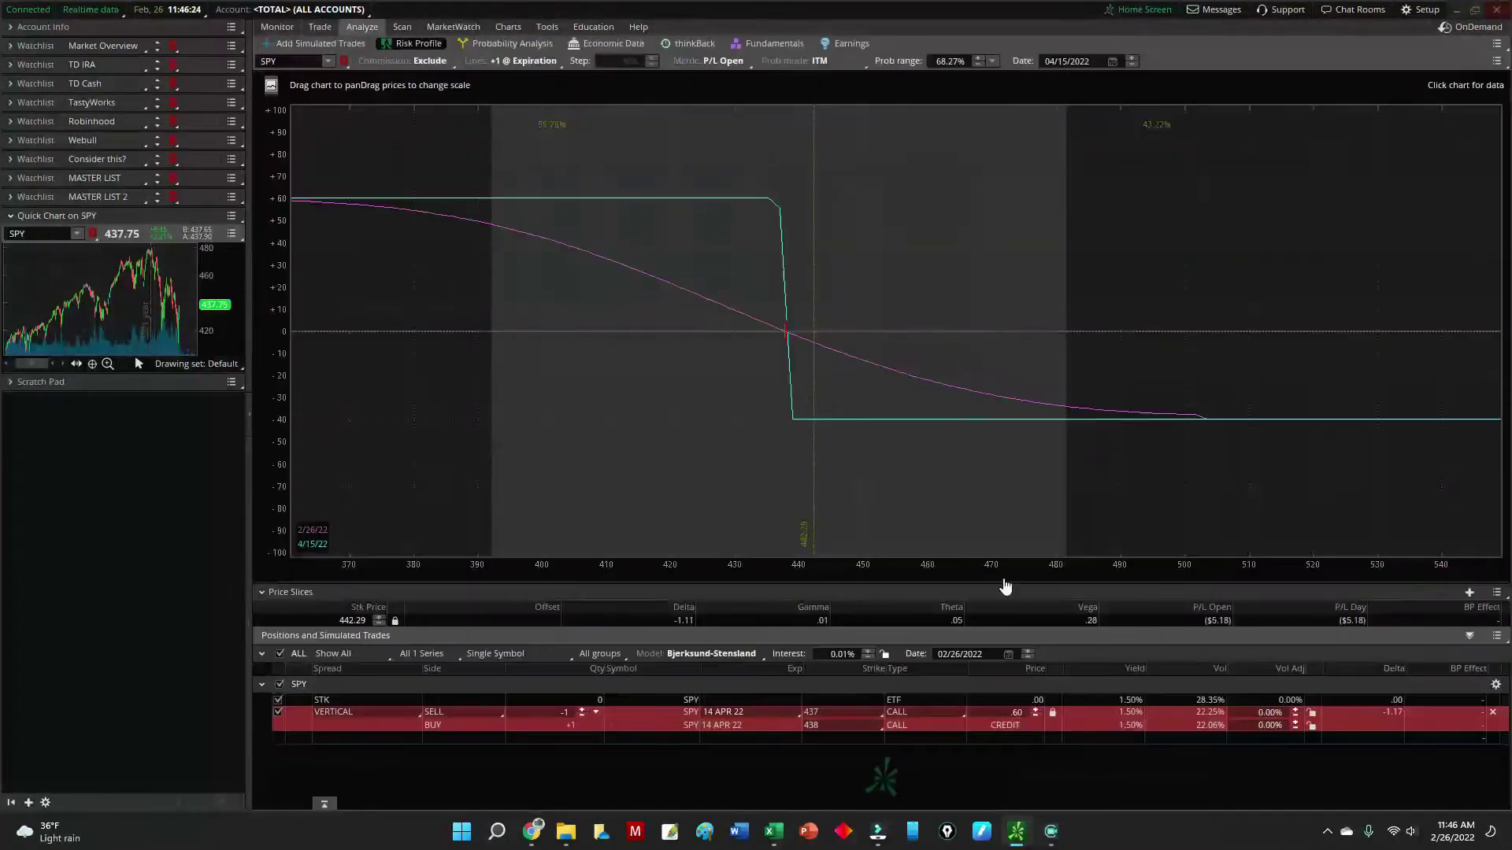
Set the risk profile's price slice to the 437/438 call vertical's breakeven price
left_click(1496, 592)
mouse_move(1368, 618)
left_click(1266, 578)
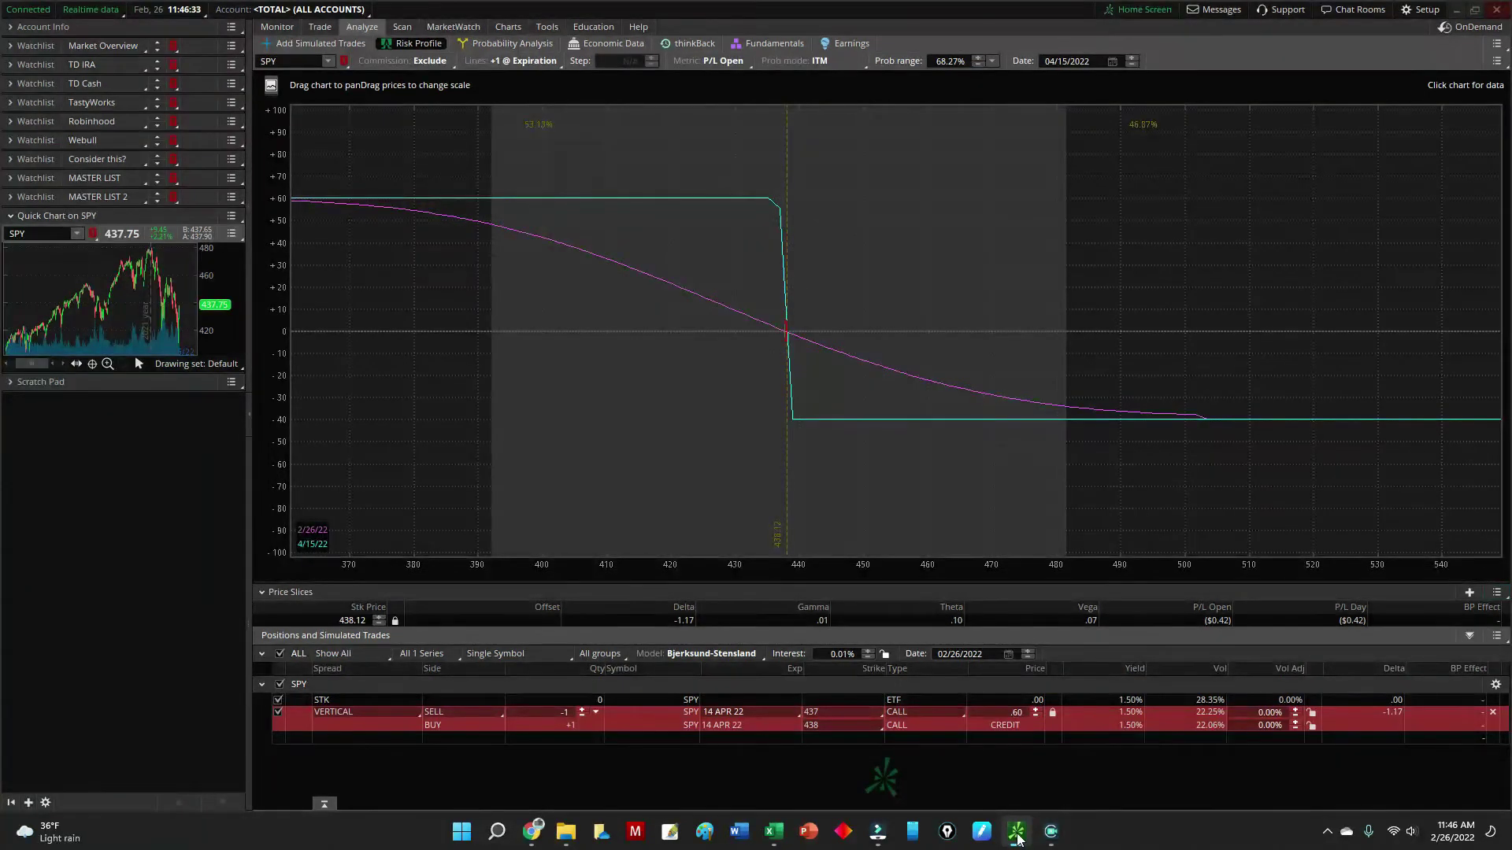
Switch to the Excel simulator and set the short spread's profit to $60 and its POP to 53.13%
left_click(774, 832)
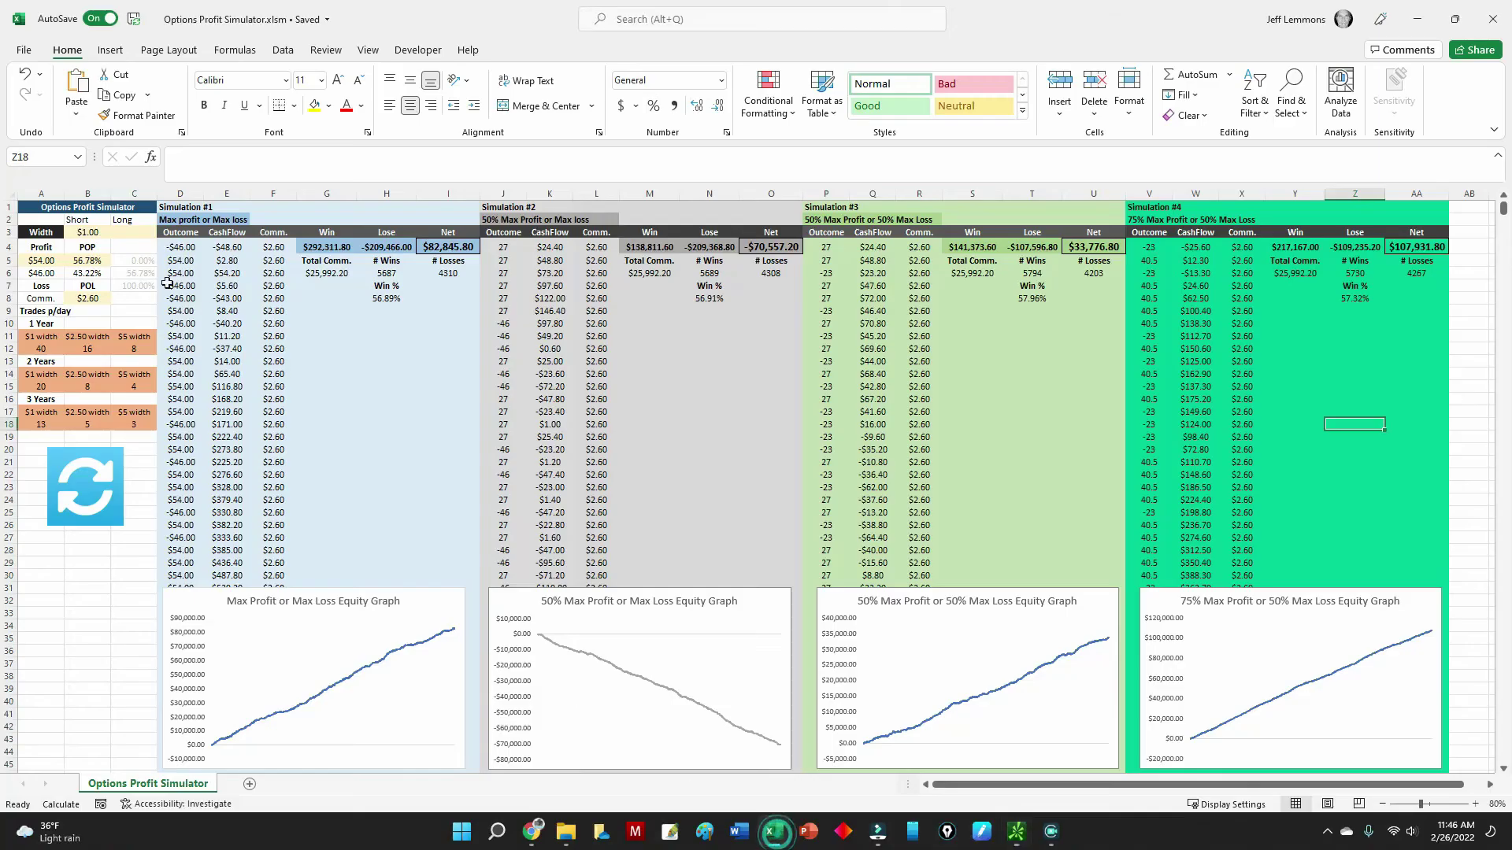
left_click(49, 261)
type("53")
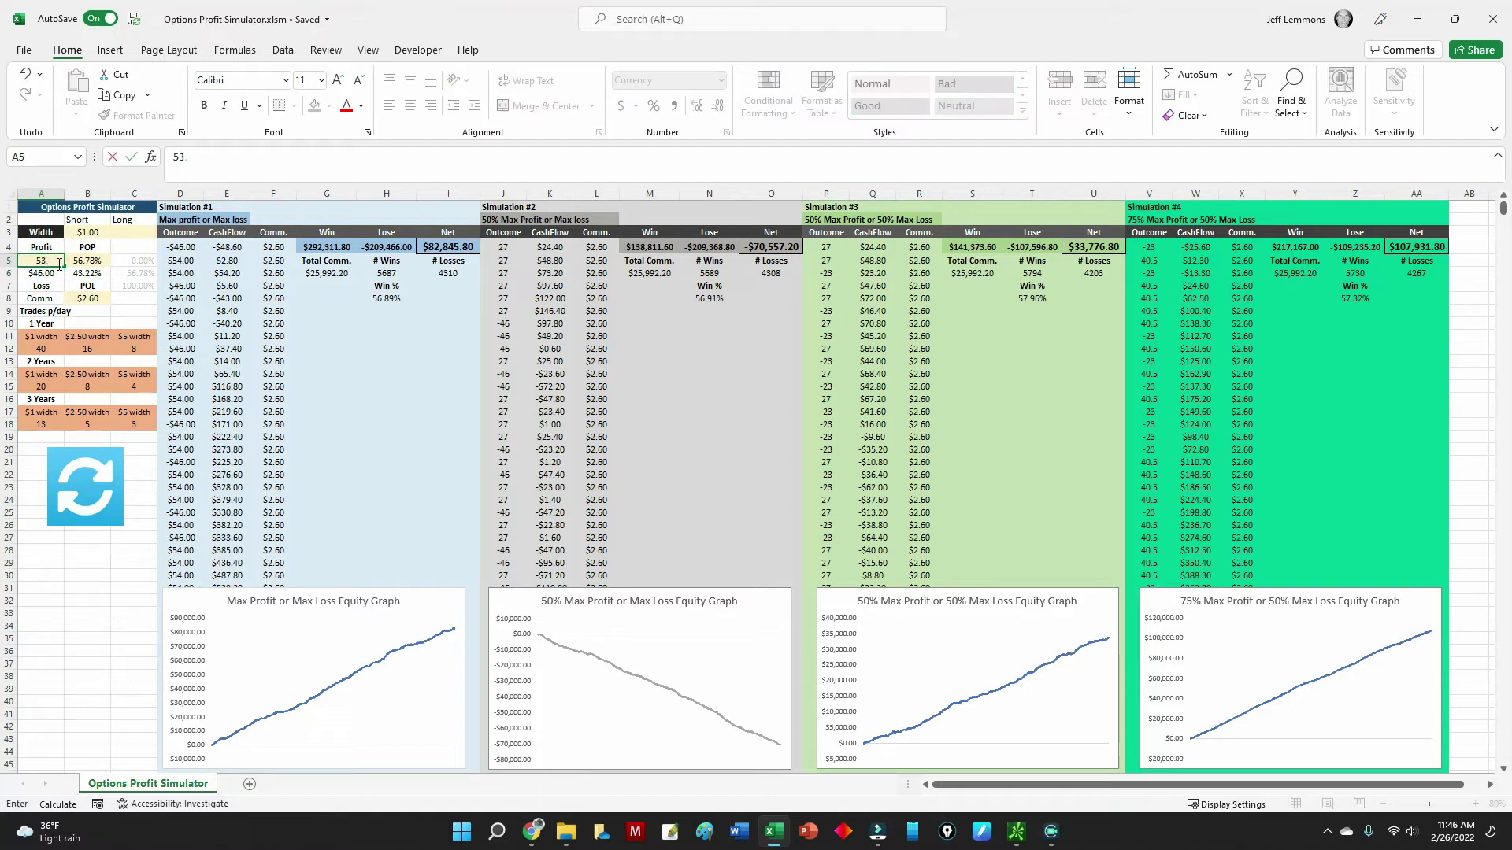
type("60")
left_click(76, 258)
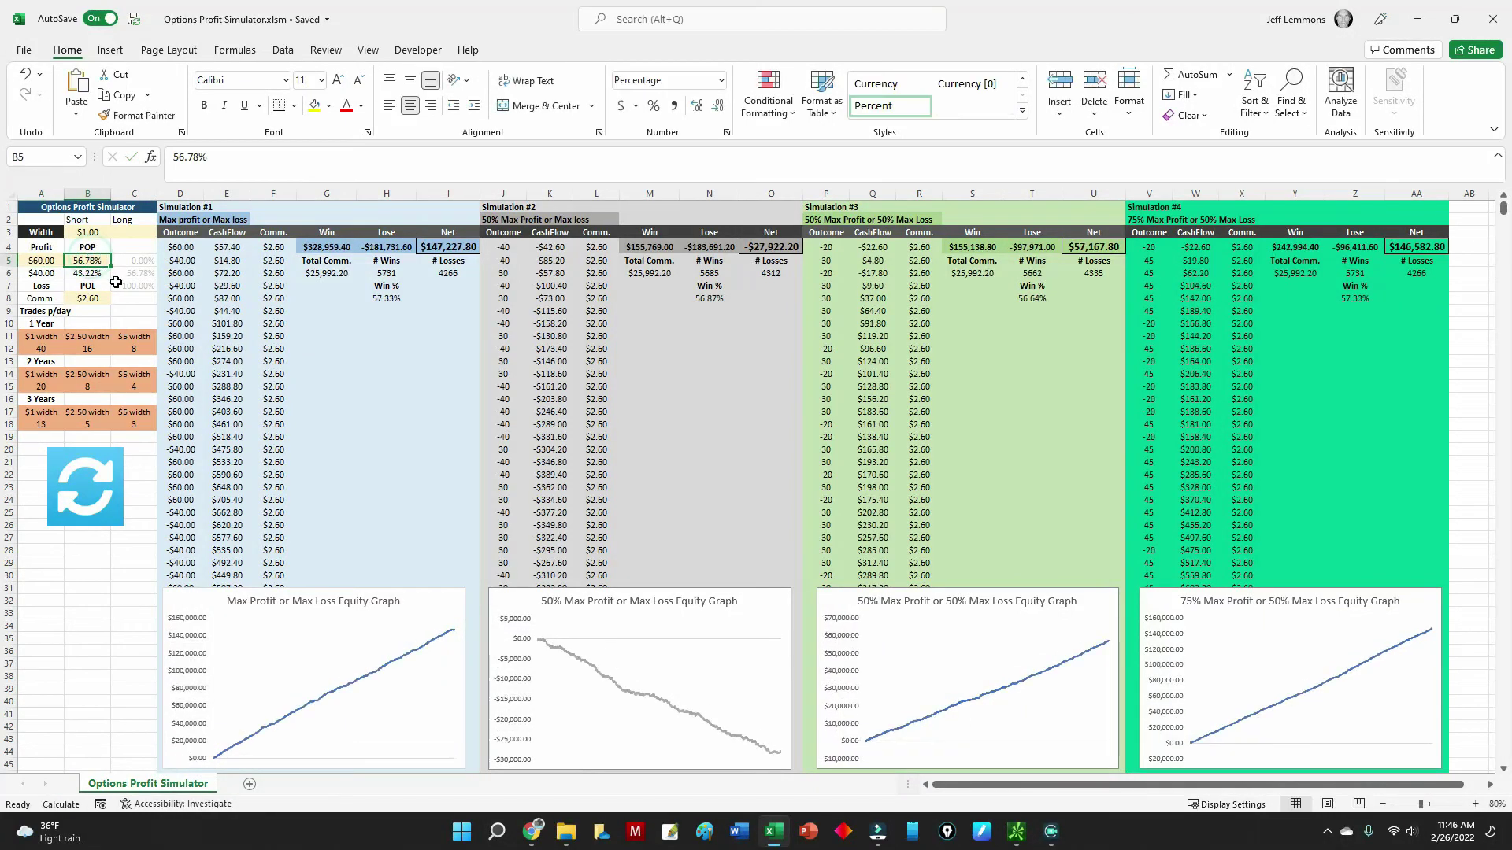
type("53.13")
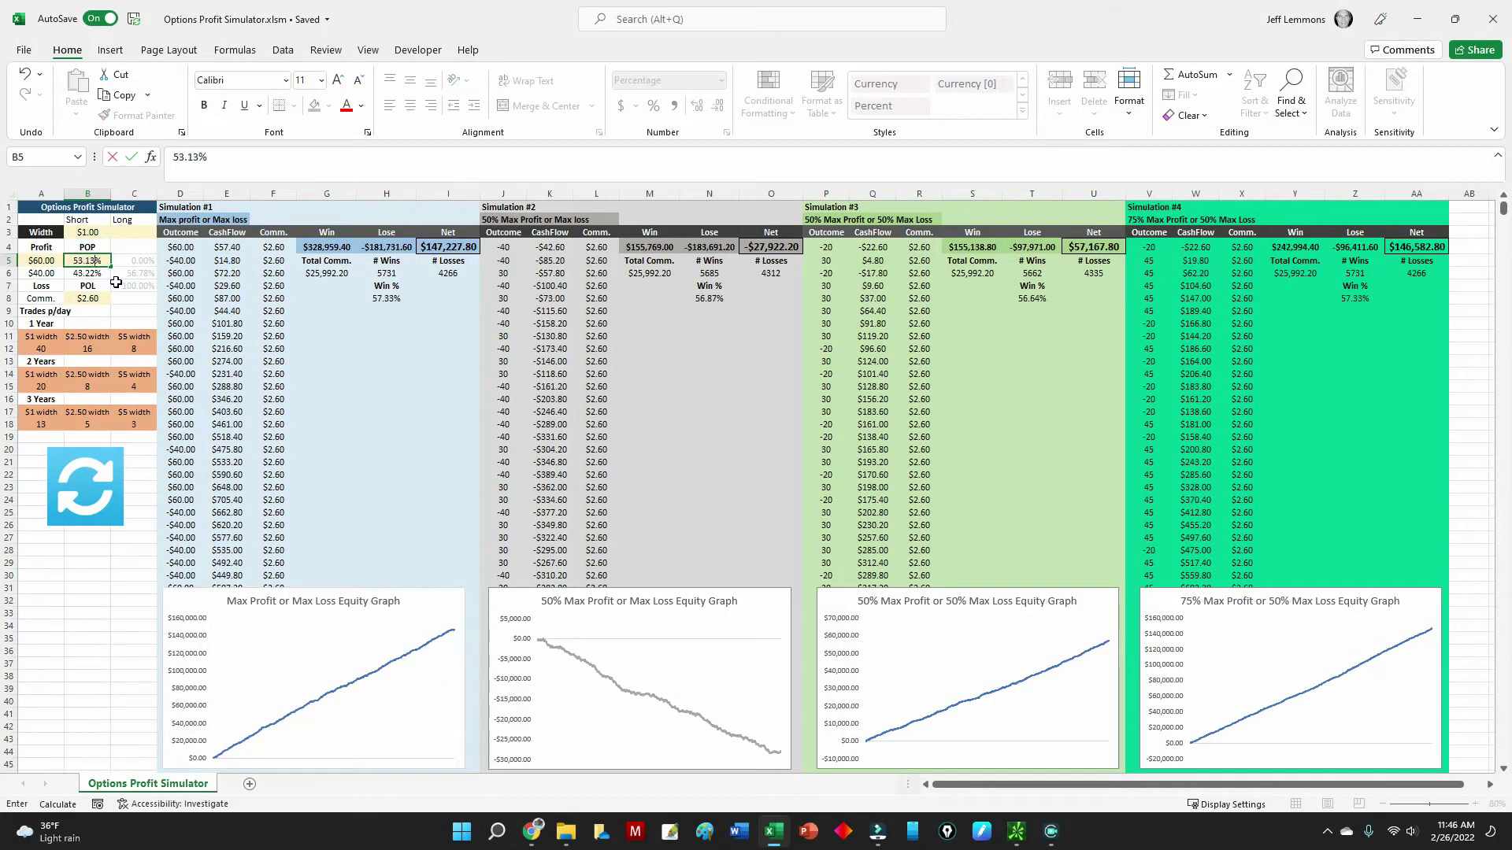
left_click(133, 311)
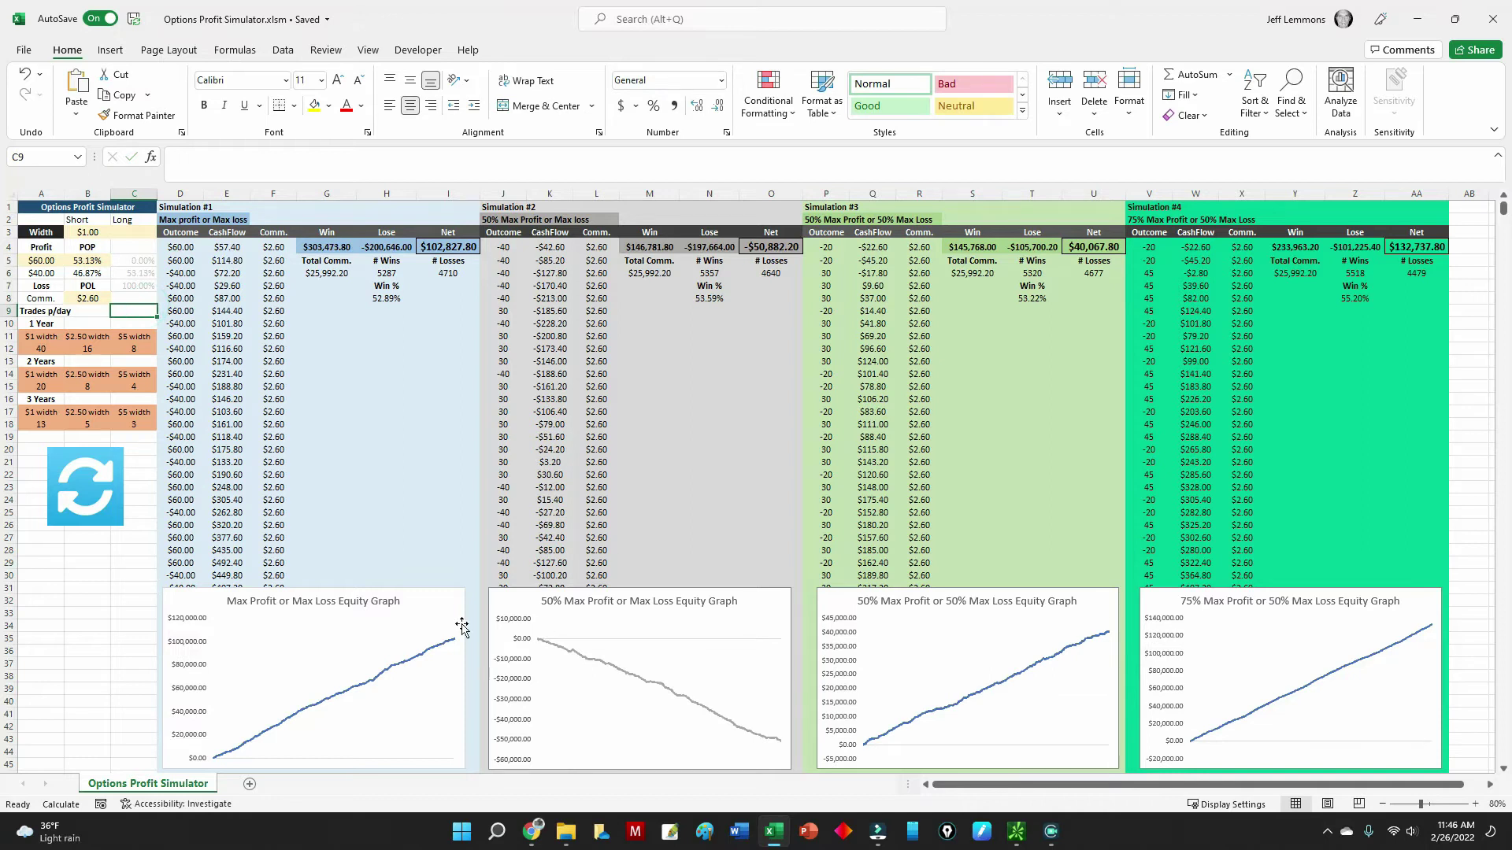
Rerun the random simulations repeatedly to compare the win rates and net results for the $60 credit
left_click(63, 489)
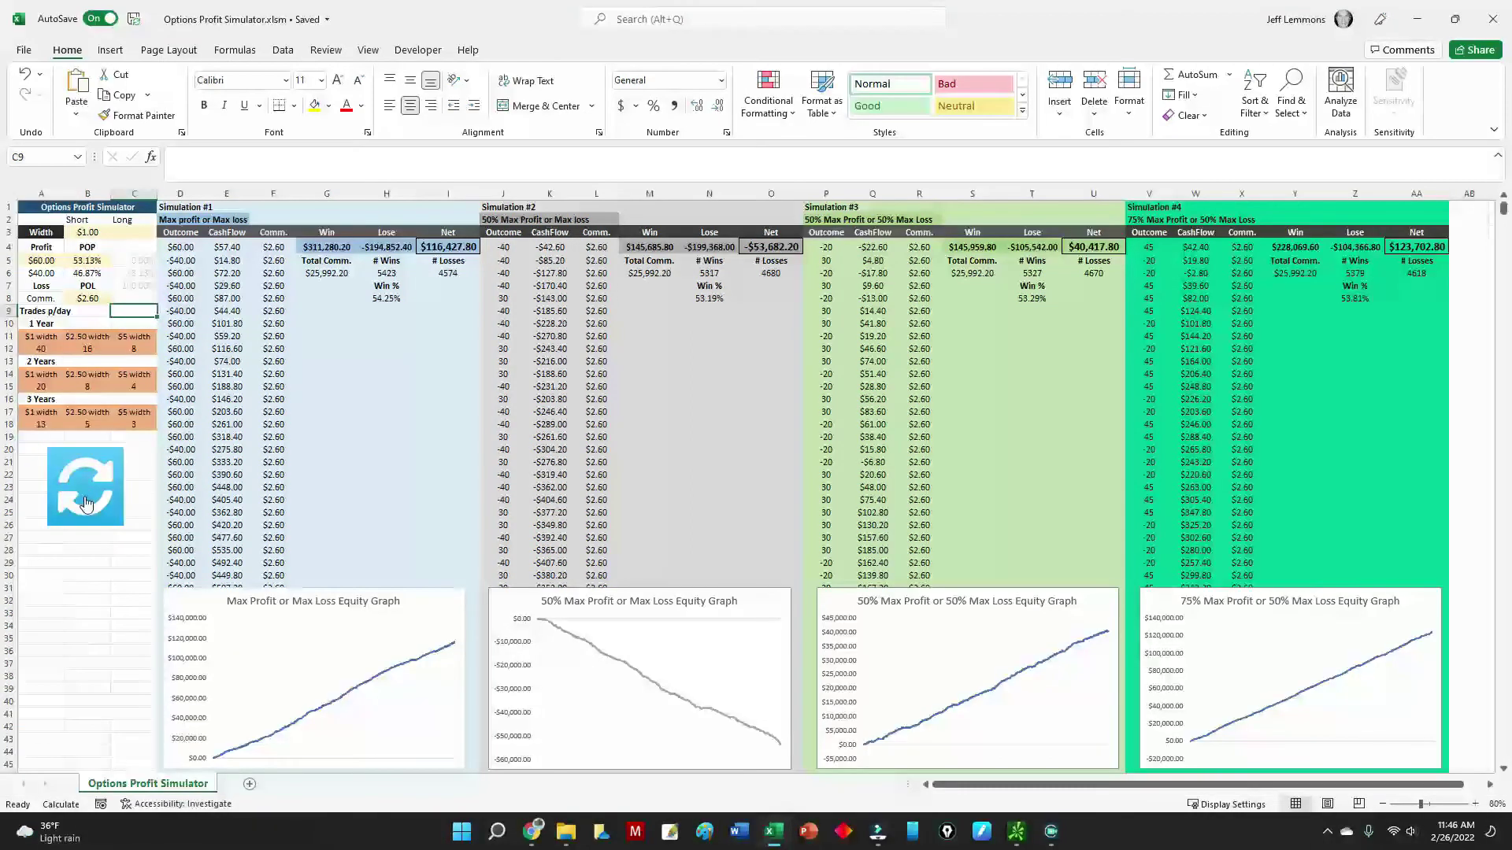
left_click(87, 505)
left_click(87, 505)
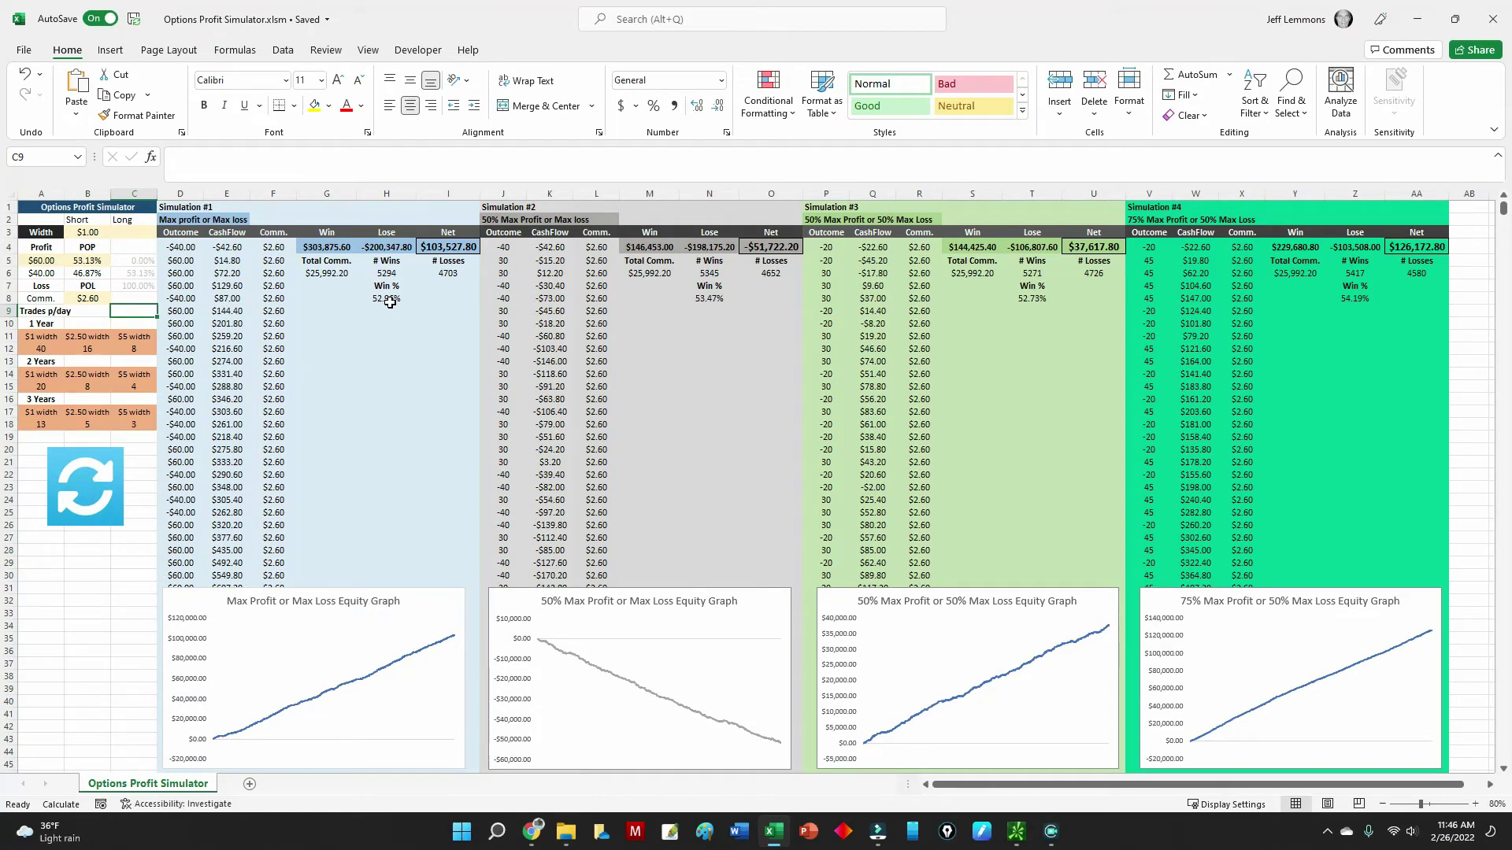
left_click(101, 495)
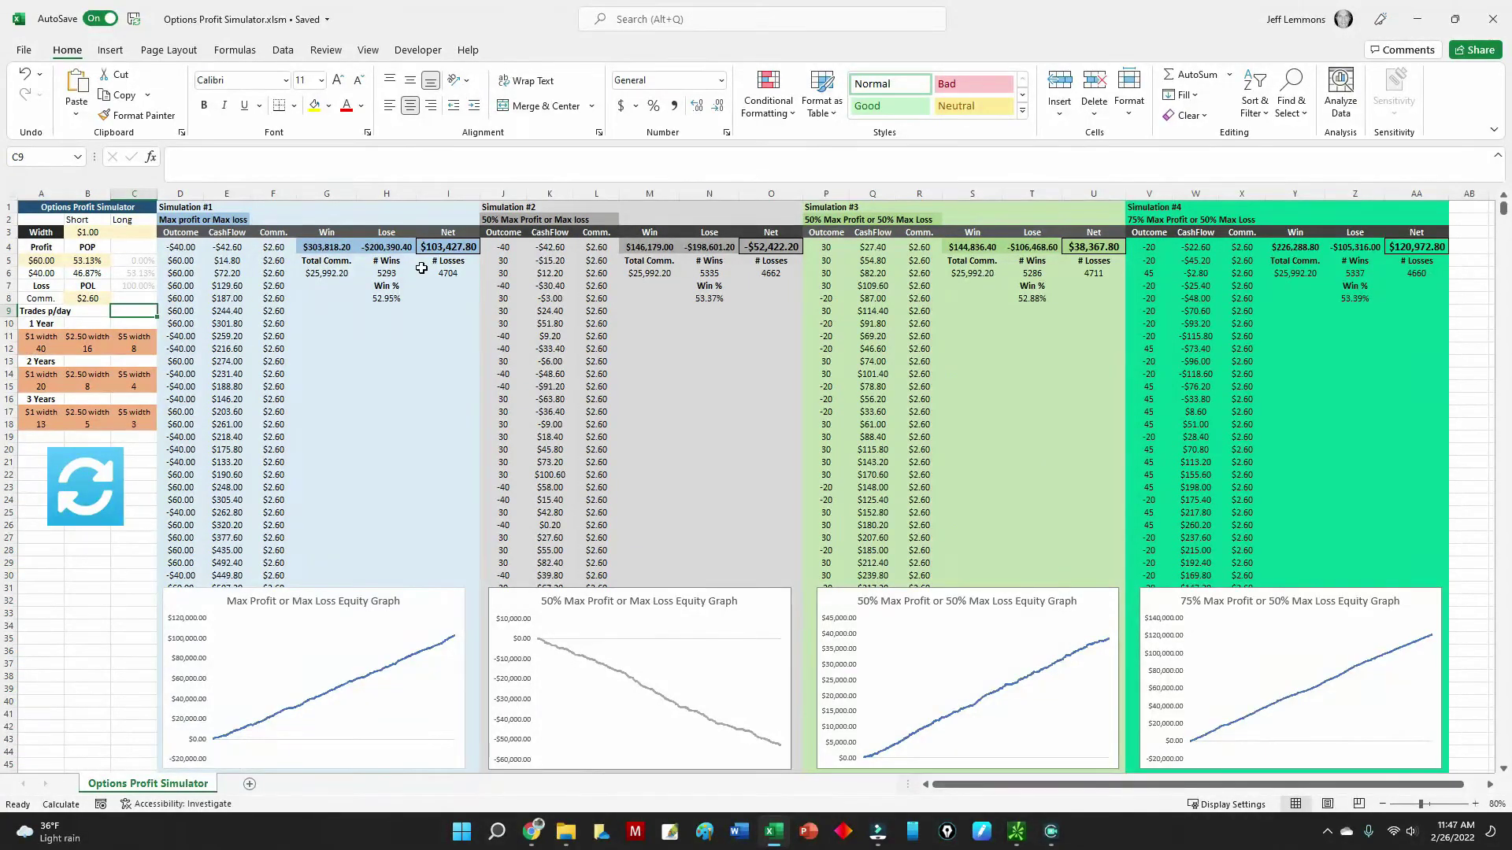
left_click(84, 478)
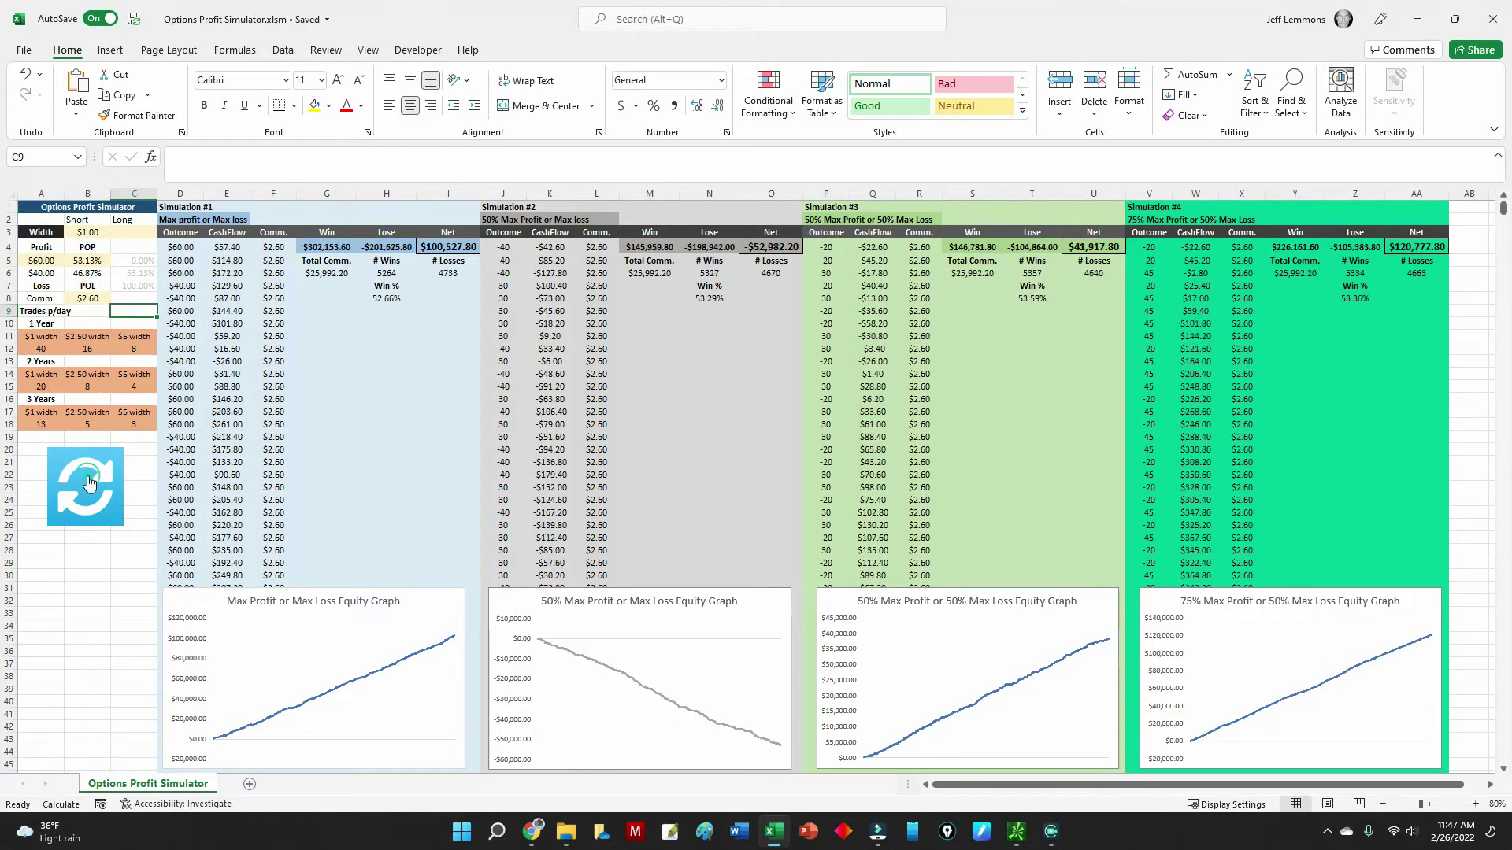
Rerun the random simulations and compare each exit rule's win rate and net result with the $60 profit and 53.13% POP inputs
left_click(85, 478)
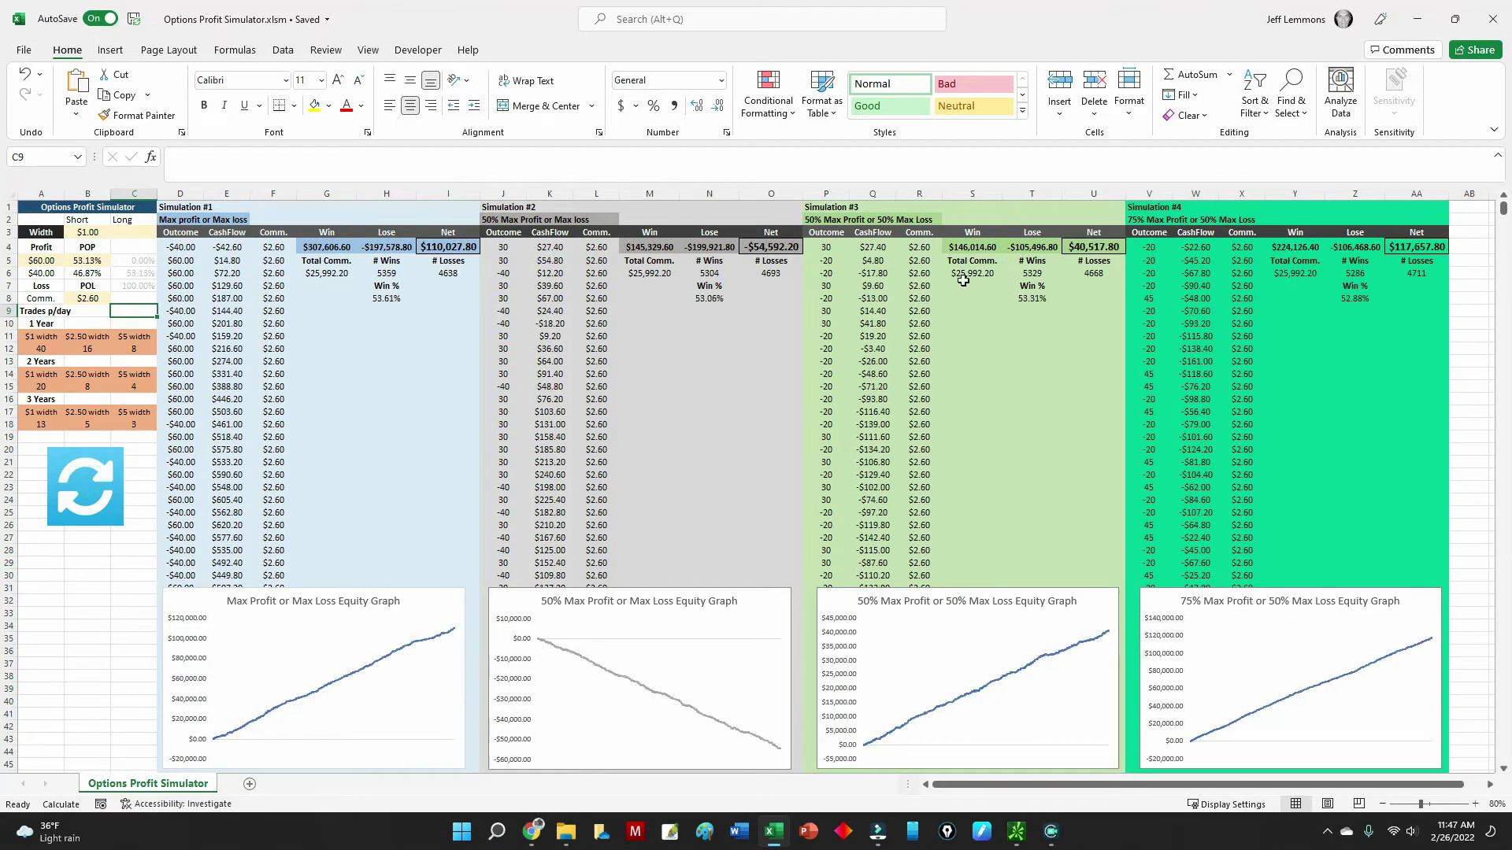
left_click(105, 489)
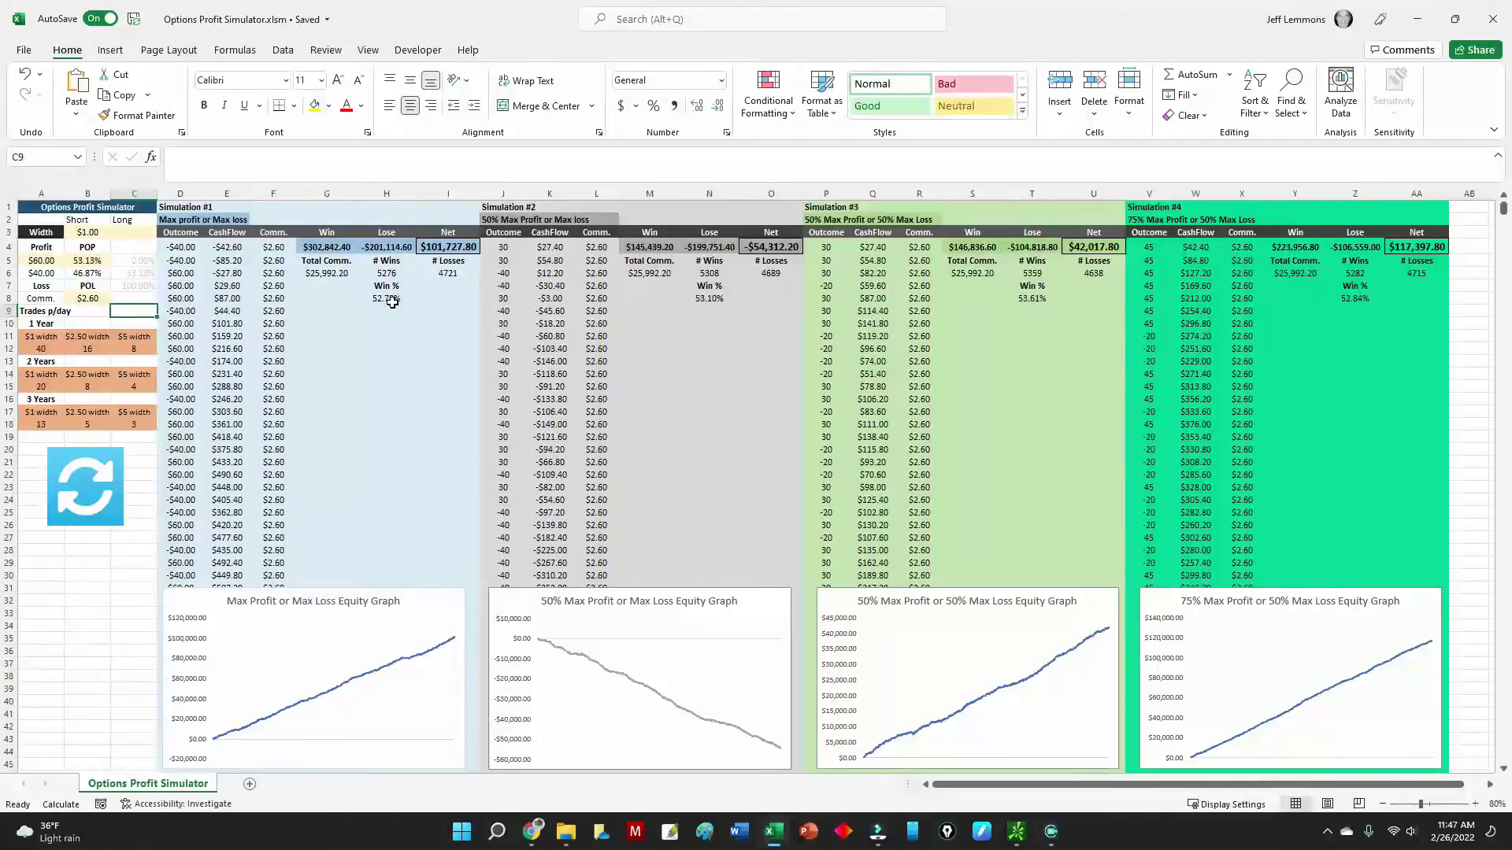
left_click(324, 361)
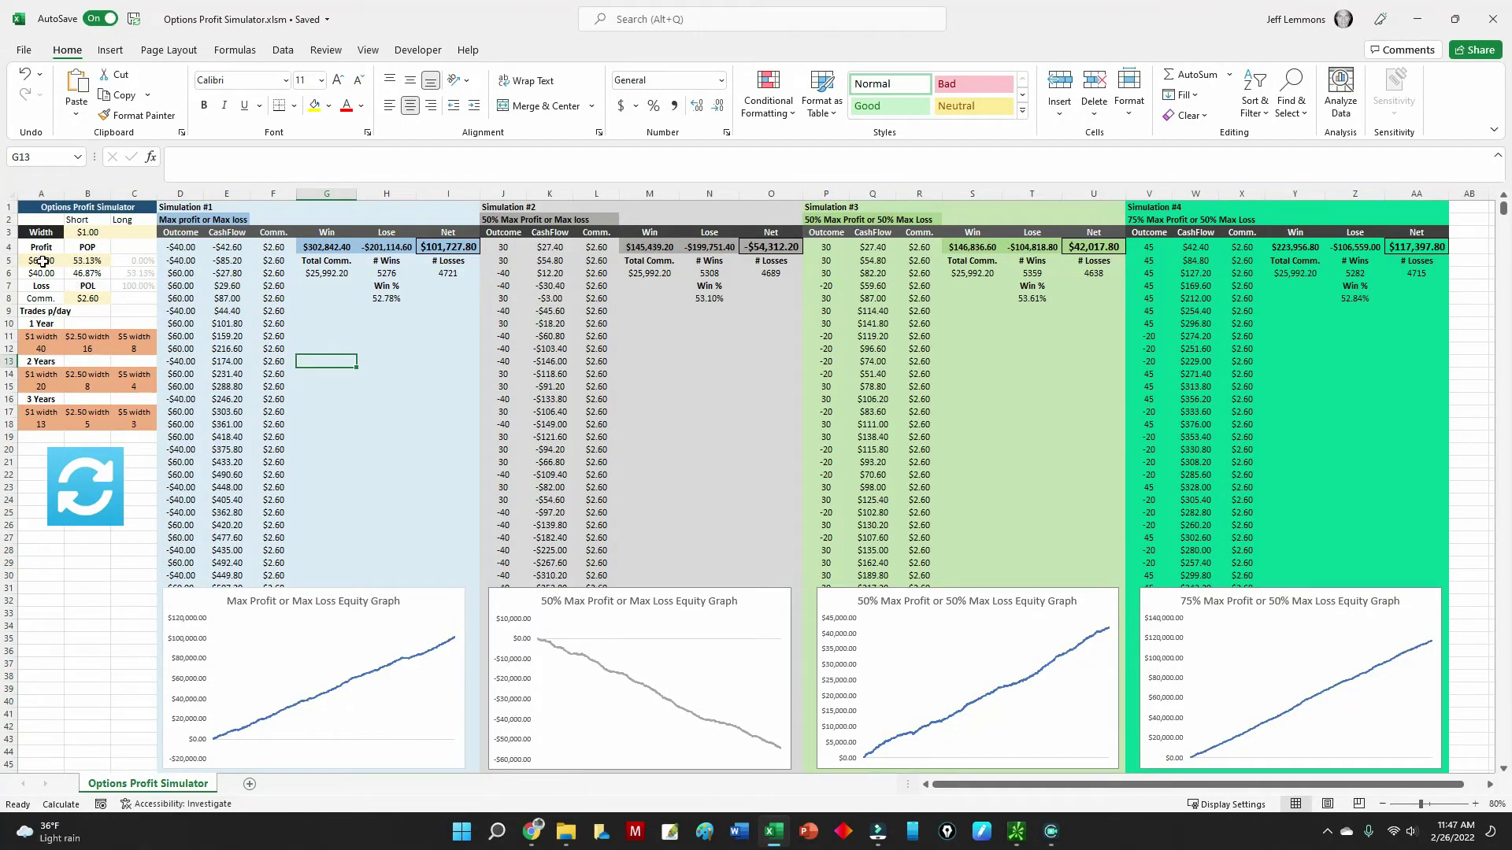
left_click_drag(43, 261, 87, 261)
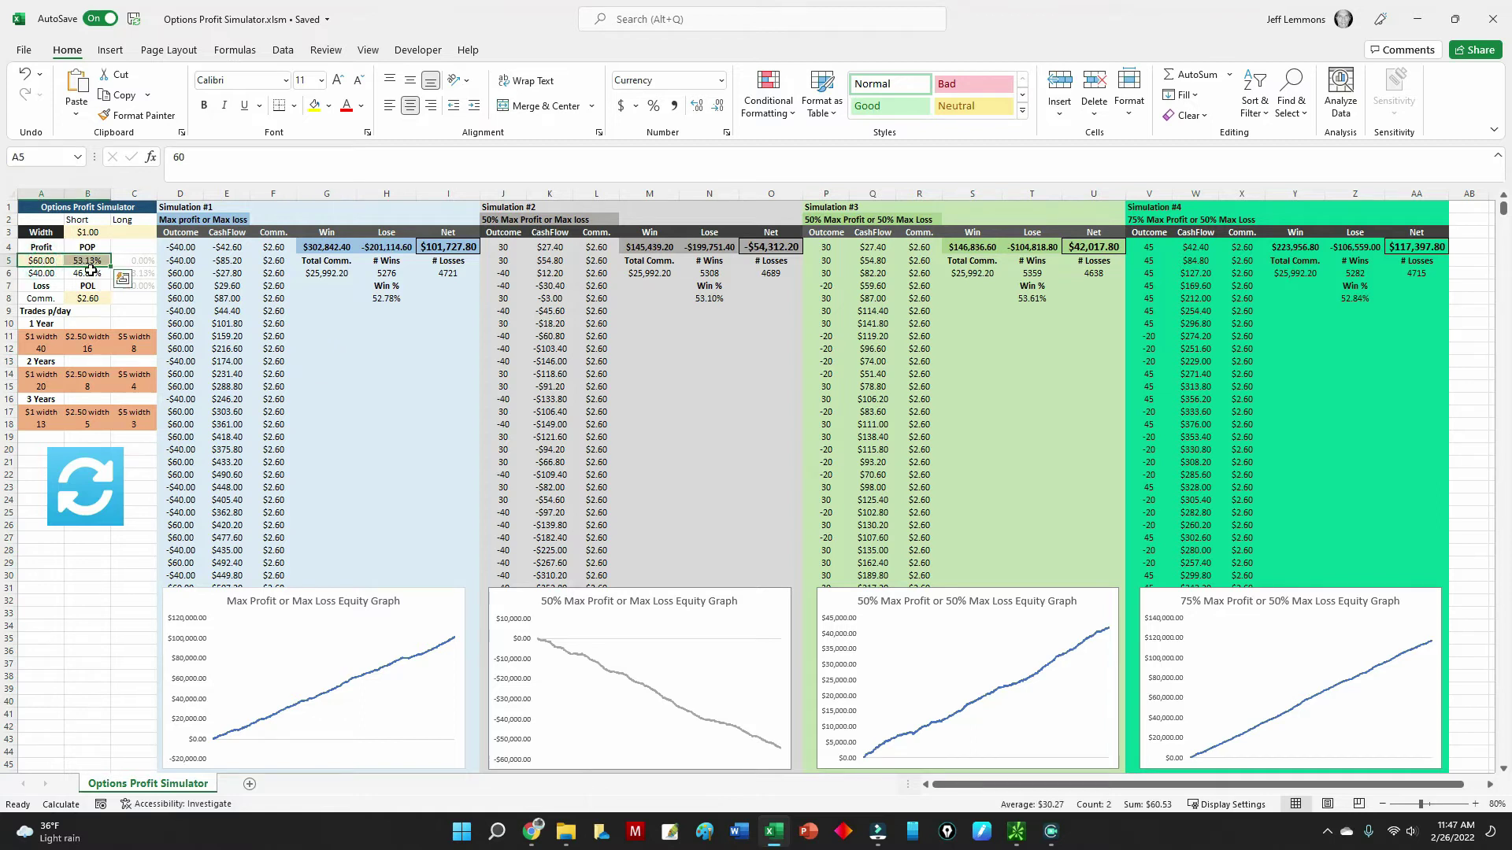
left_click(351, 351)
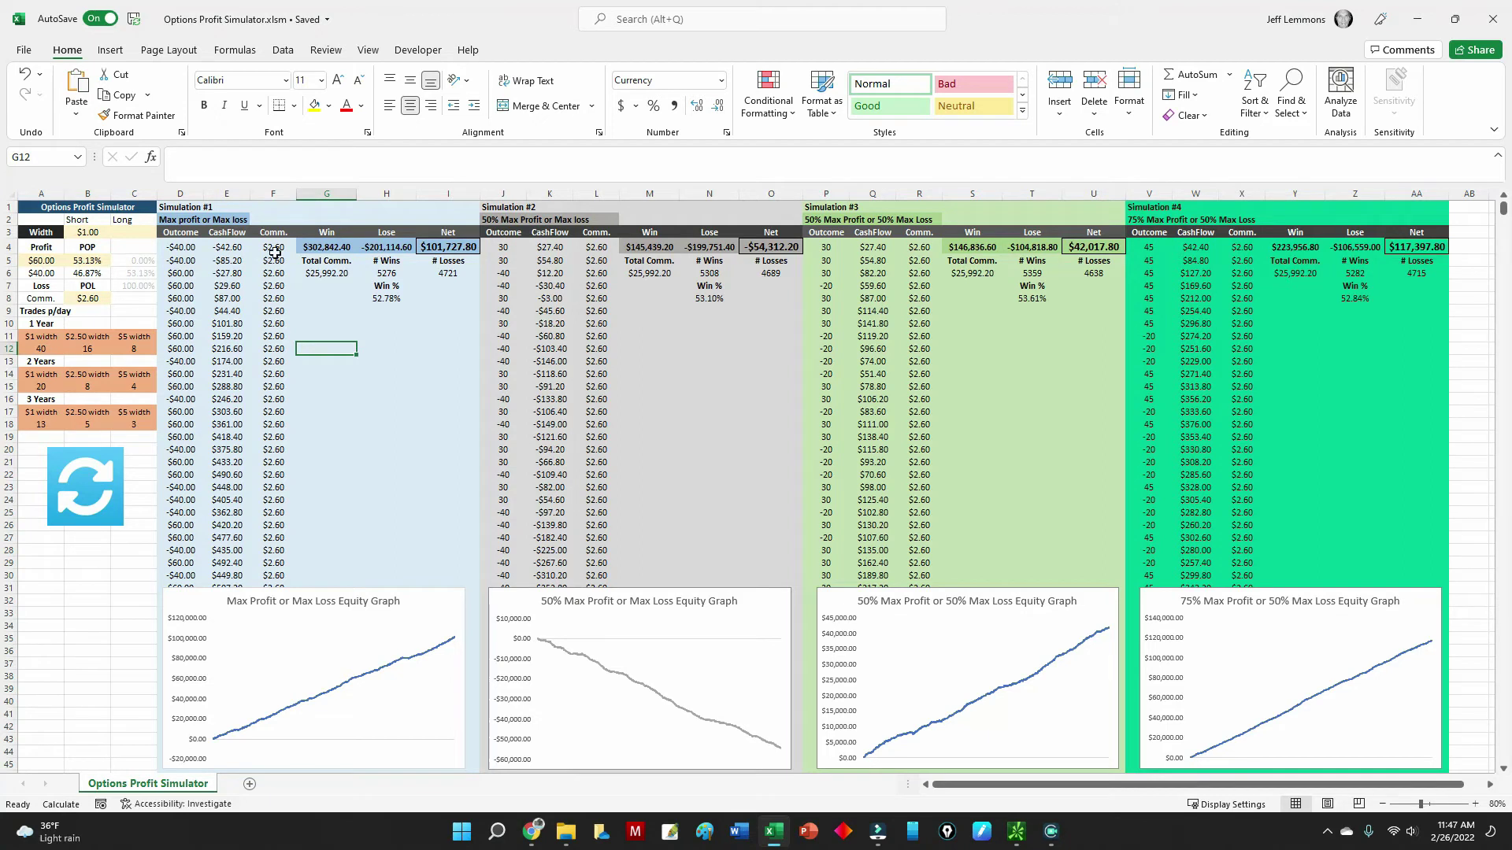
left_click(389, 321)
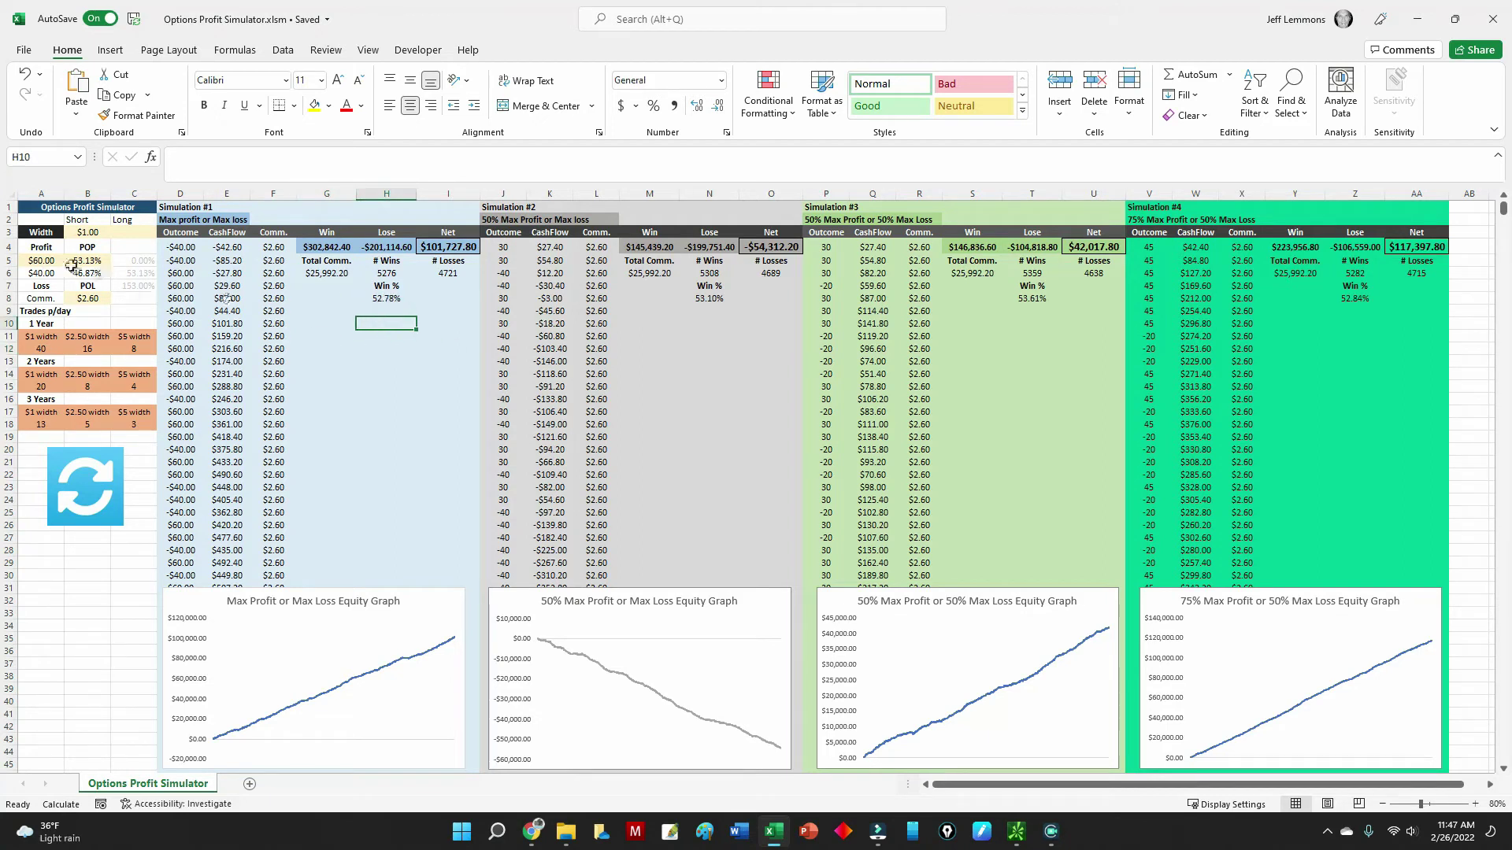
left_click(373, 339)
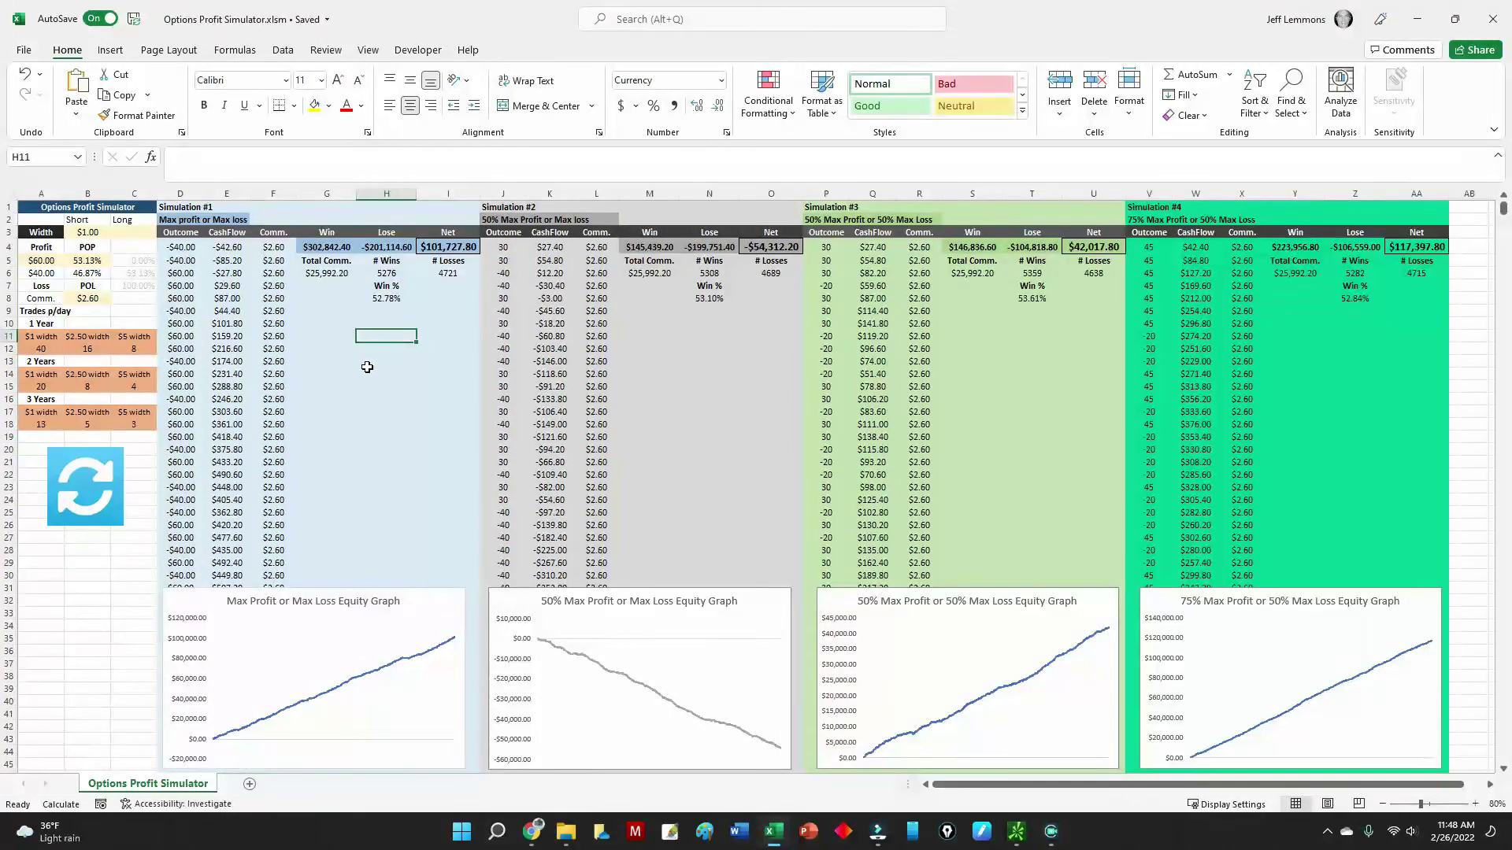
left_click(389, 298)
left_click(396, 336)
Rerun the simulations once more and examine Simulation #1's win rate against the entered POP
left_click(77, 468)
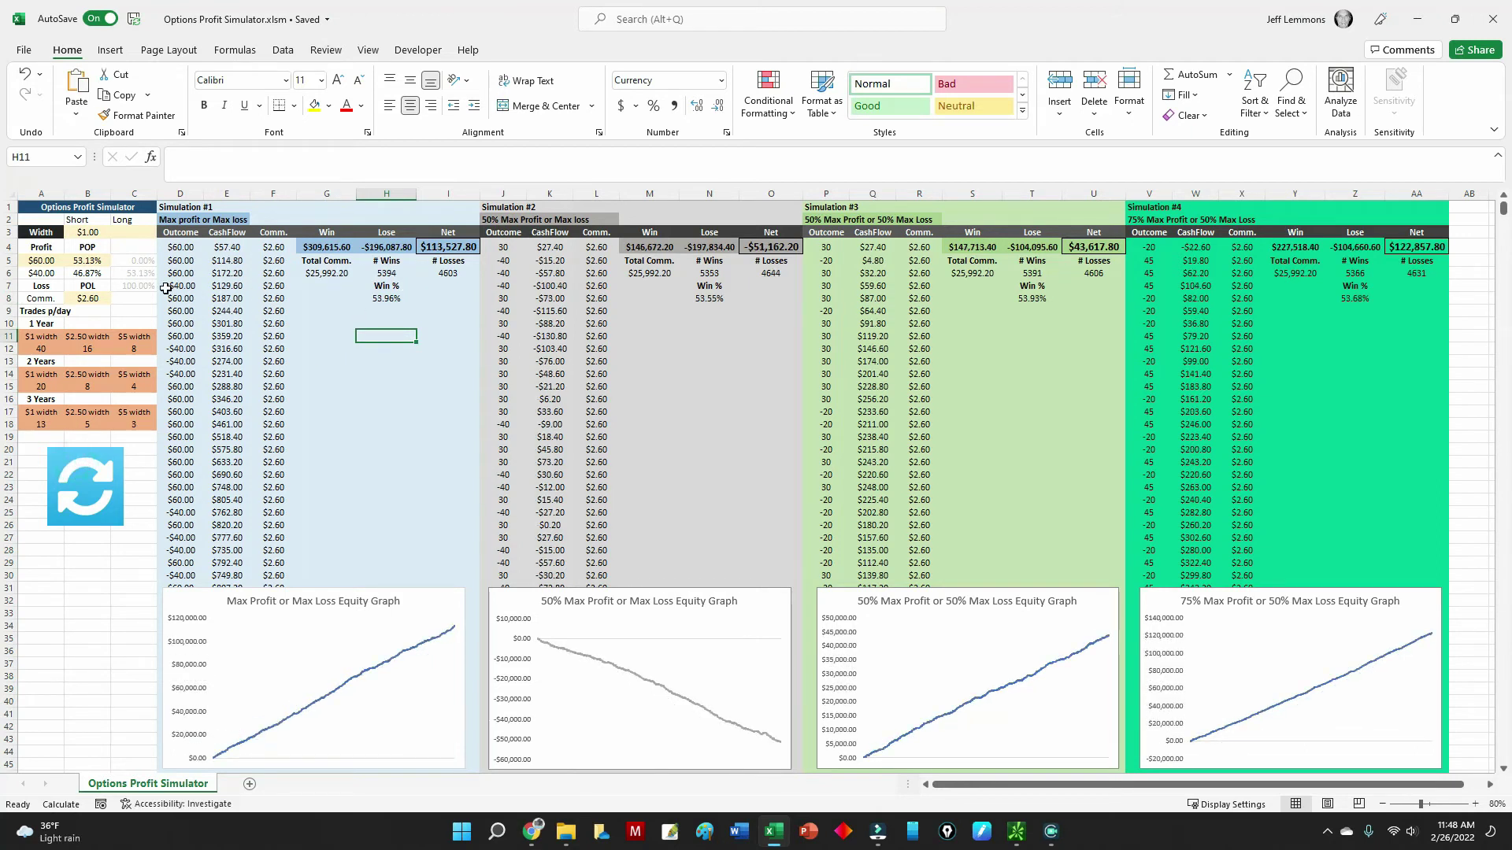
left_click(370, 374)
left_click(378, 387)
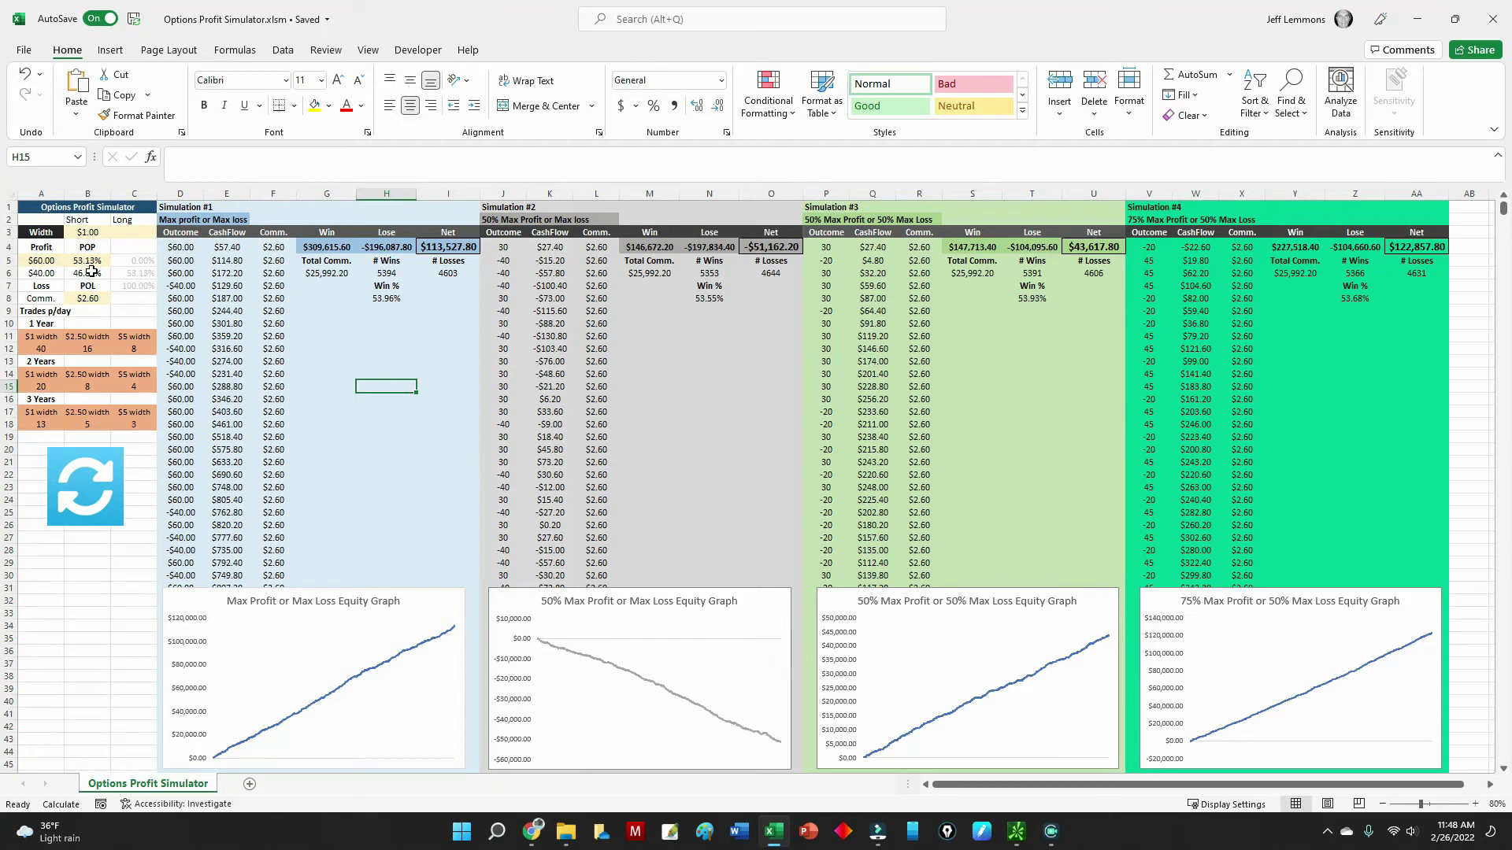
left_click(327, 347)
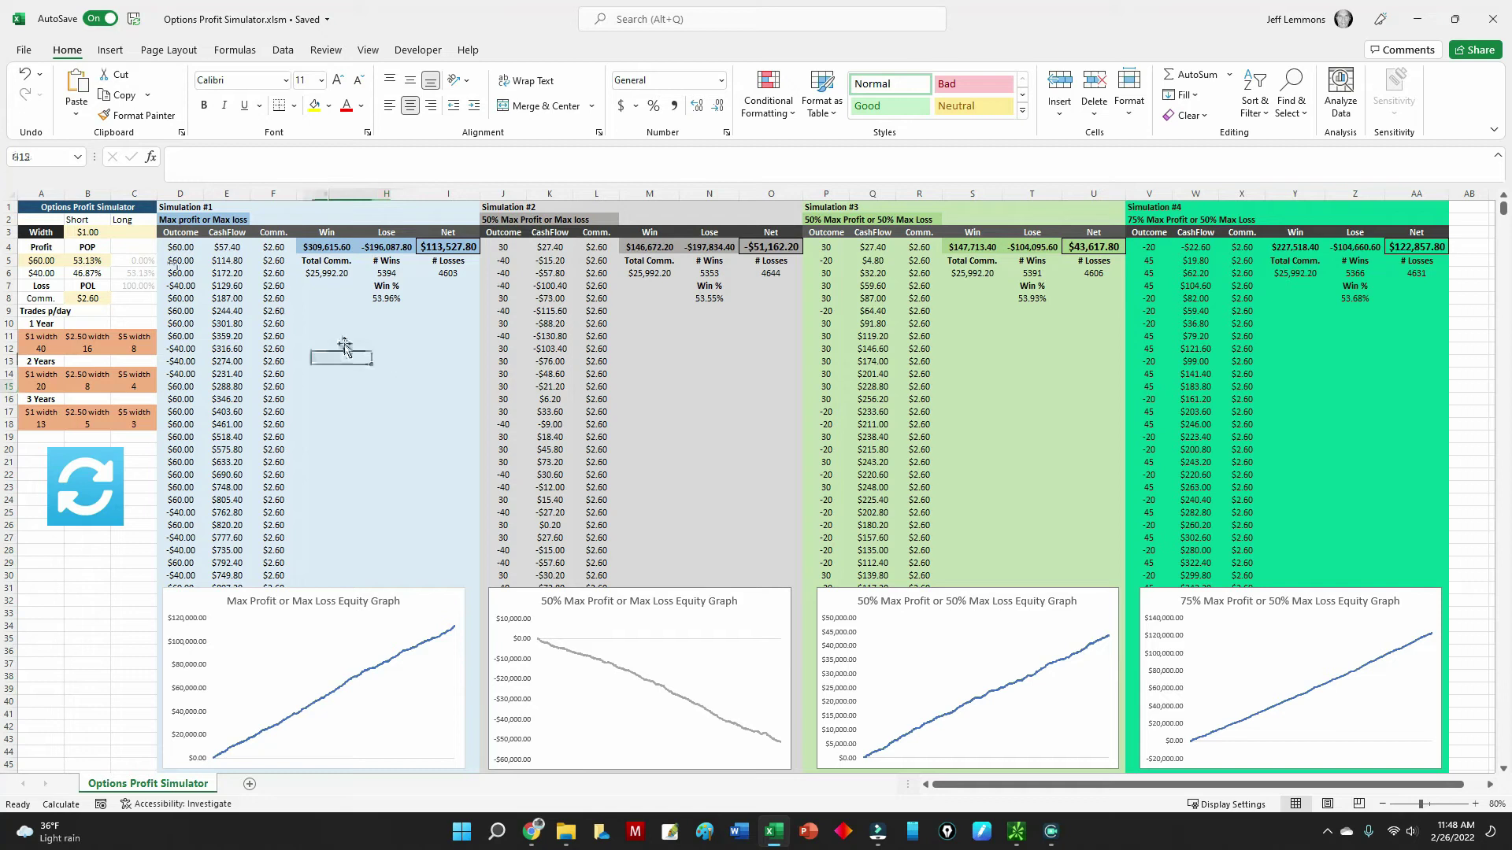
left_click(388, 299)
left_click(398, 399)
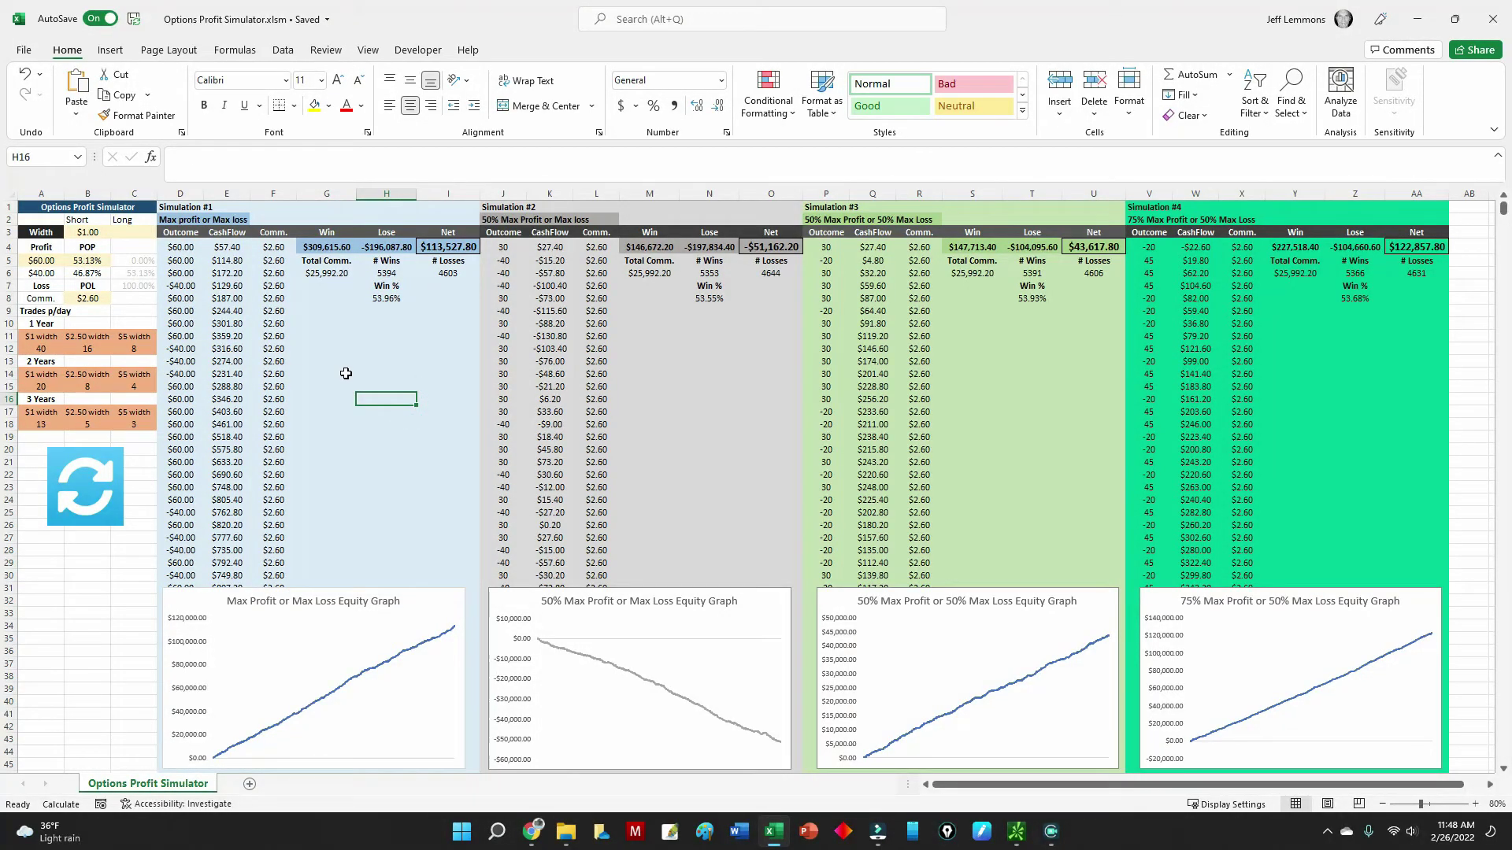
left_click(345, 369)
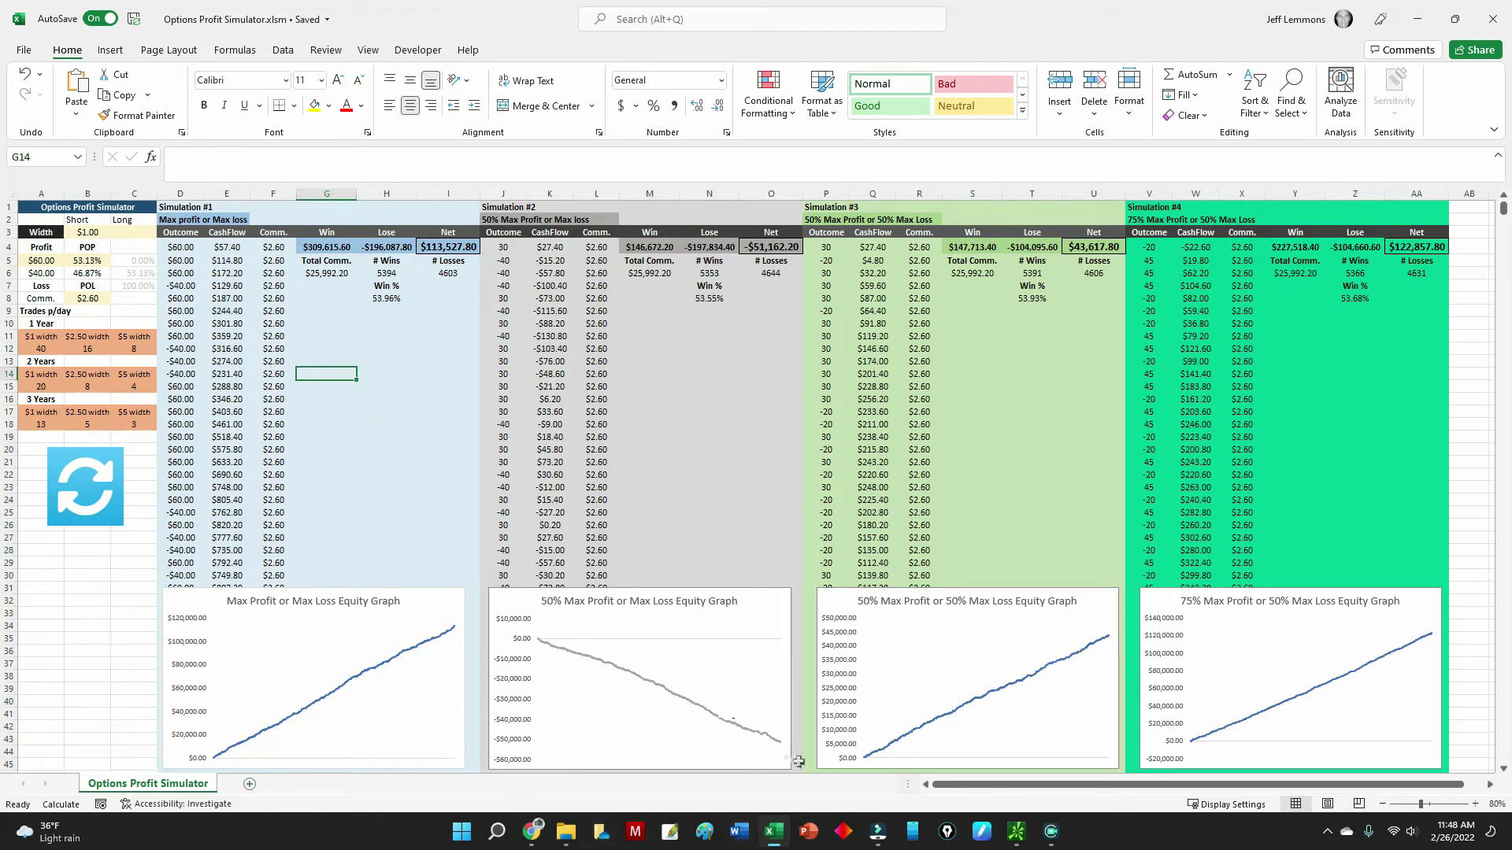
Switch to thinkorswim and replace the simulated 437/438 vertical with a sold SPY 14 APR 22 434/435 call vertical at a .64 credit
left_click(1017, 831)
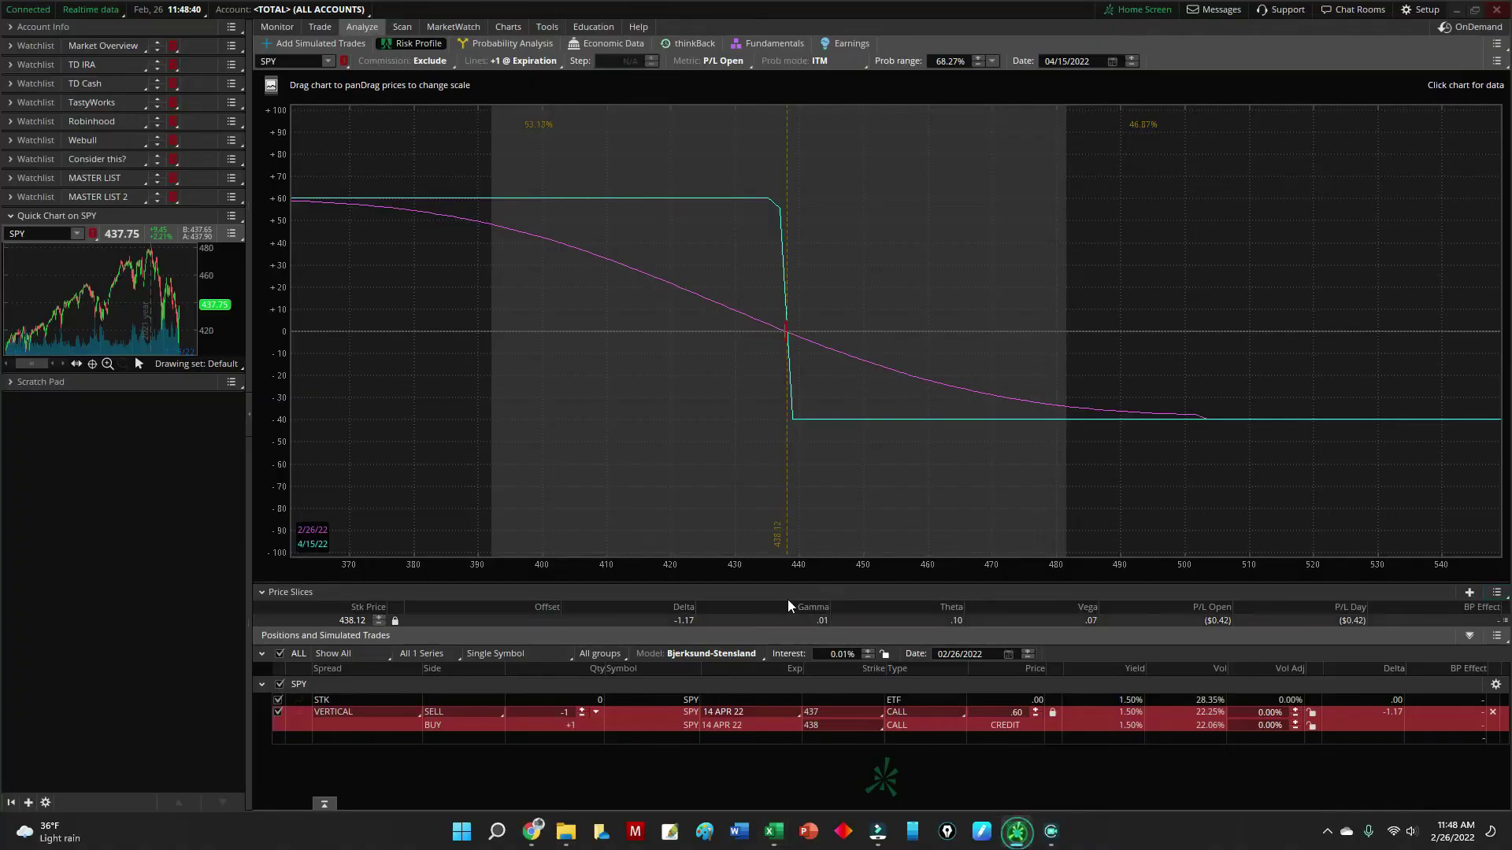
left_click(1492, 712)
left_click(319, 26)
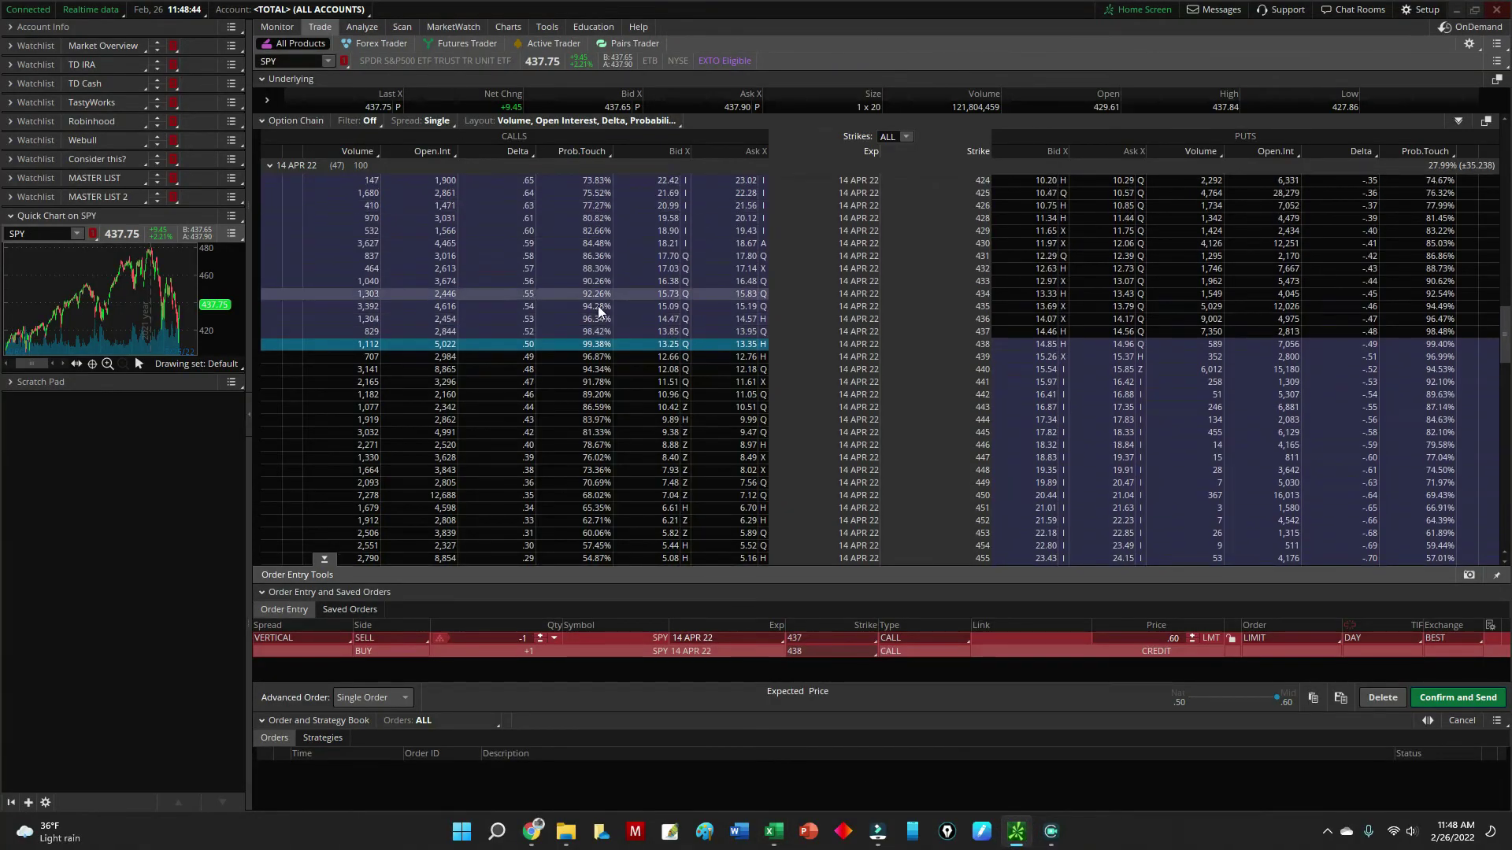
left_click(675, 306)
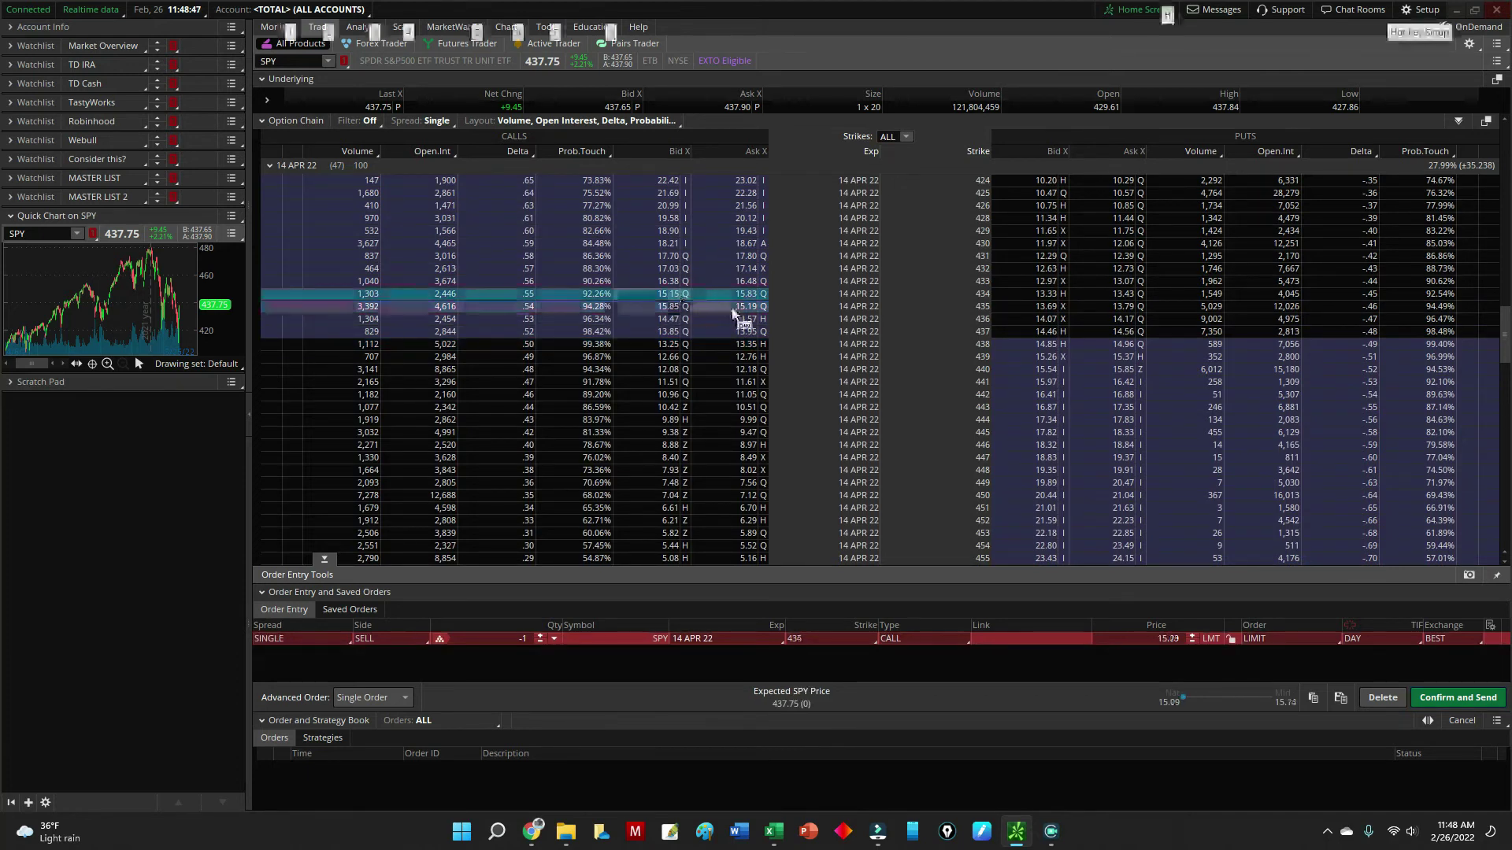
left_click(675, 293, "ctrl")
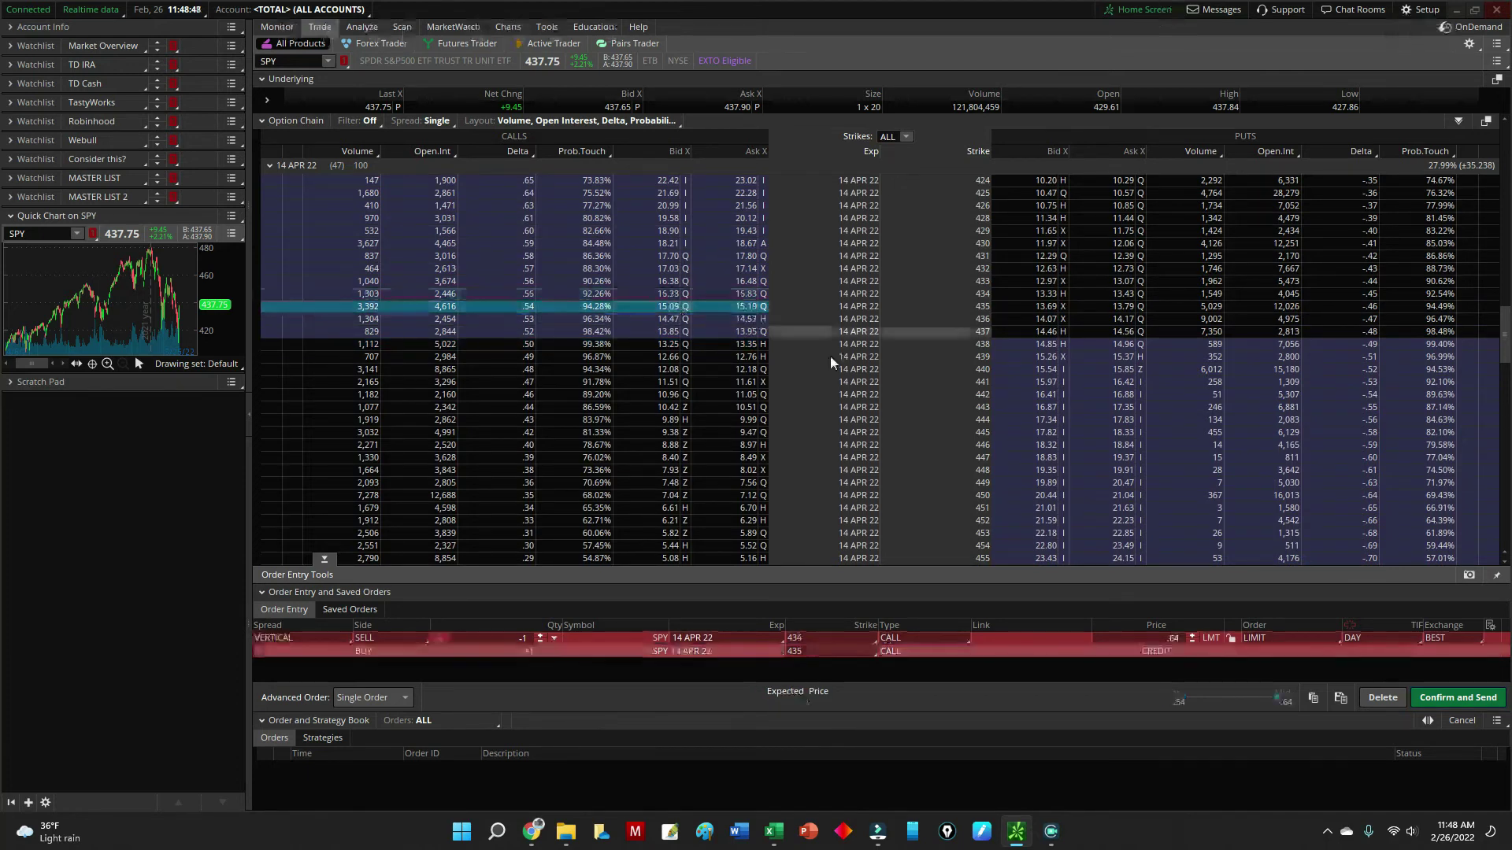
right_click(1059, 658)
left_click(1141, 744)
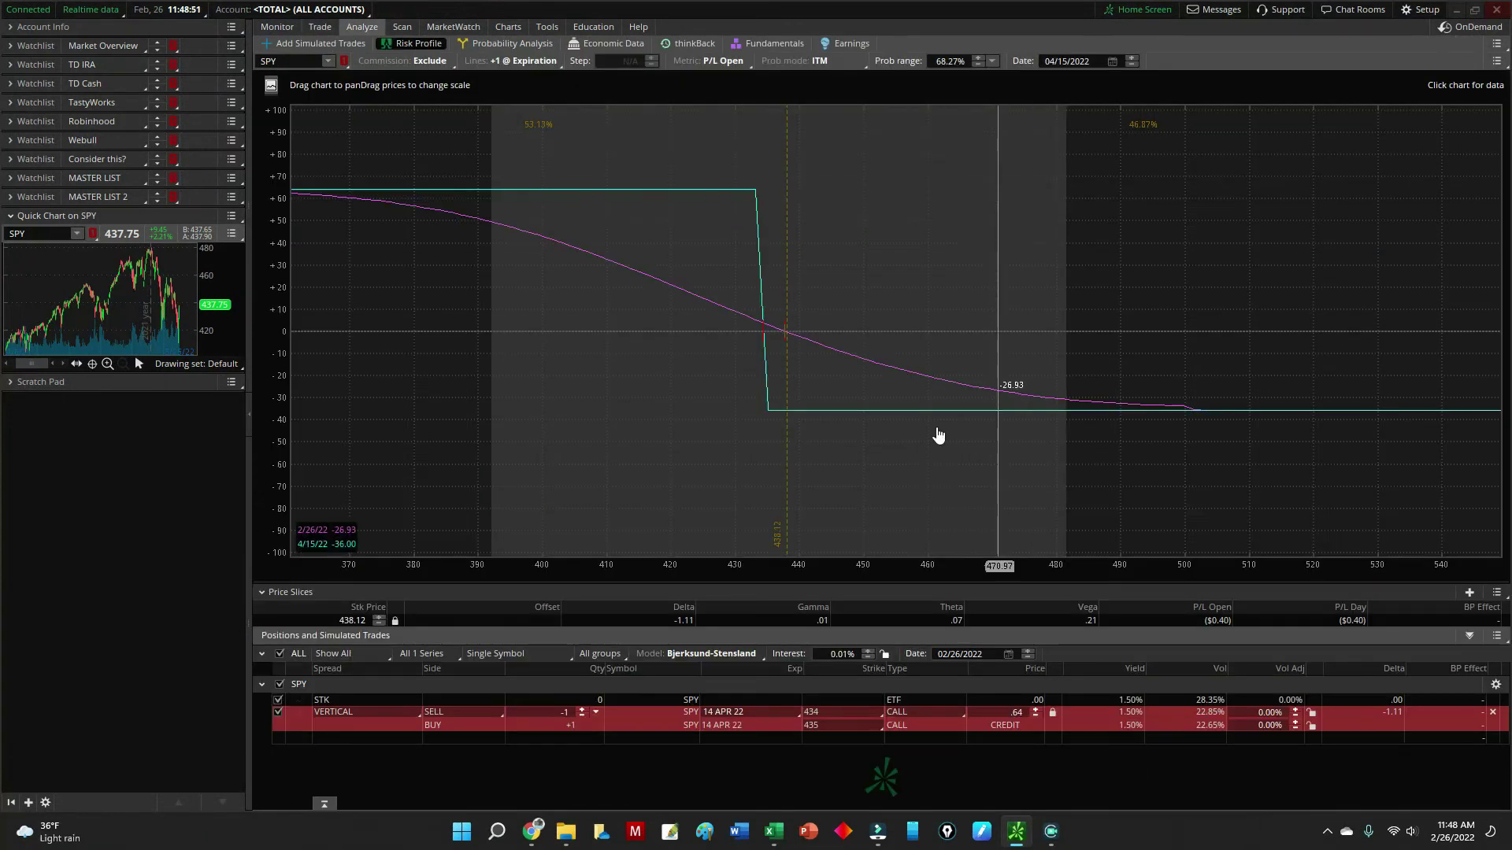
Set the risk profile's price slice to the 434/435 call vertical's breakeven price
left_click(1496, 592)
mouse_move(1417, 615)
mouse_move(1328, 605)
left_click(1393, 616)
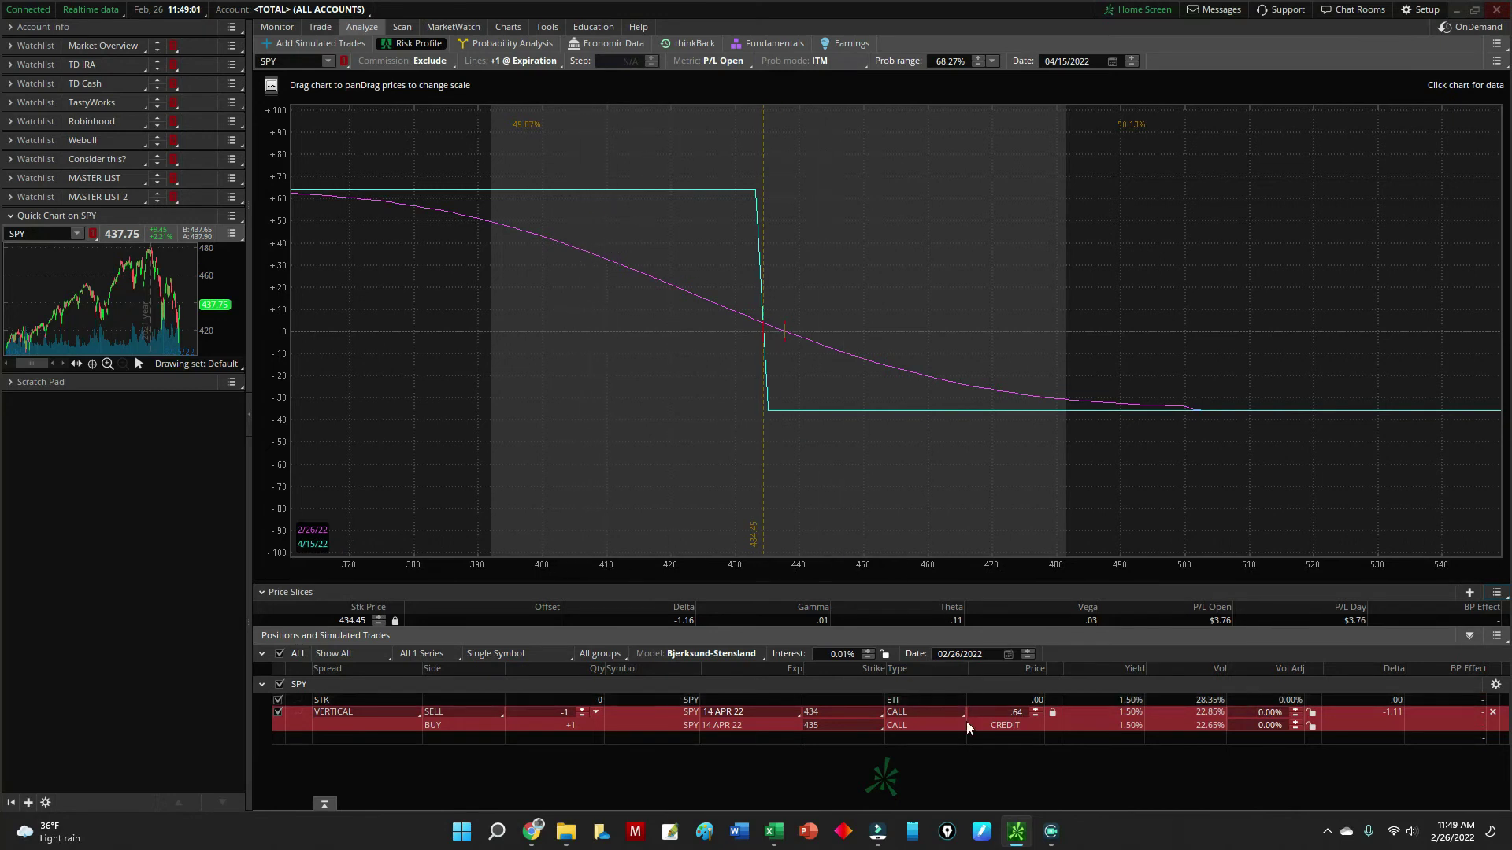
Switch to the Excel simulator and set the short spread's profit to $64 and its POP to 49.87%
left_click(774, 831)
left_click(47, 255)
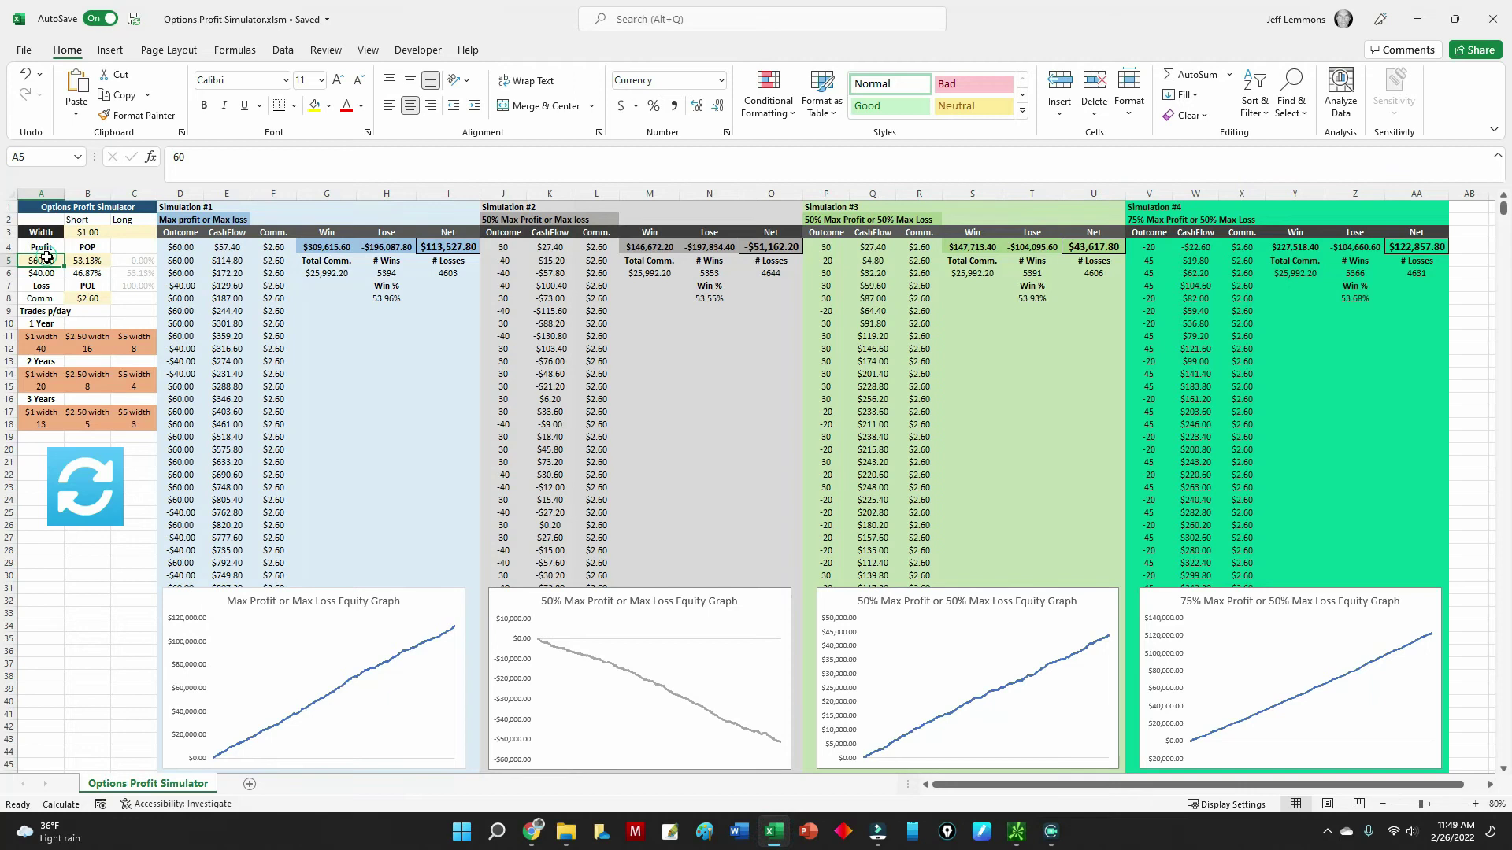
type("64")
left_click(89, 261)
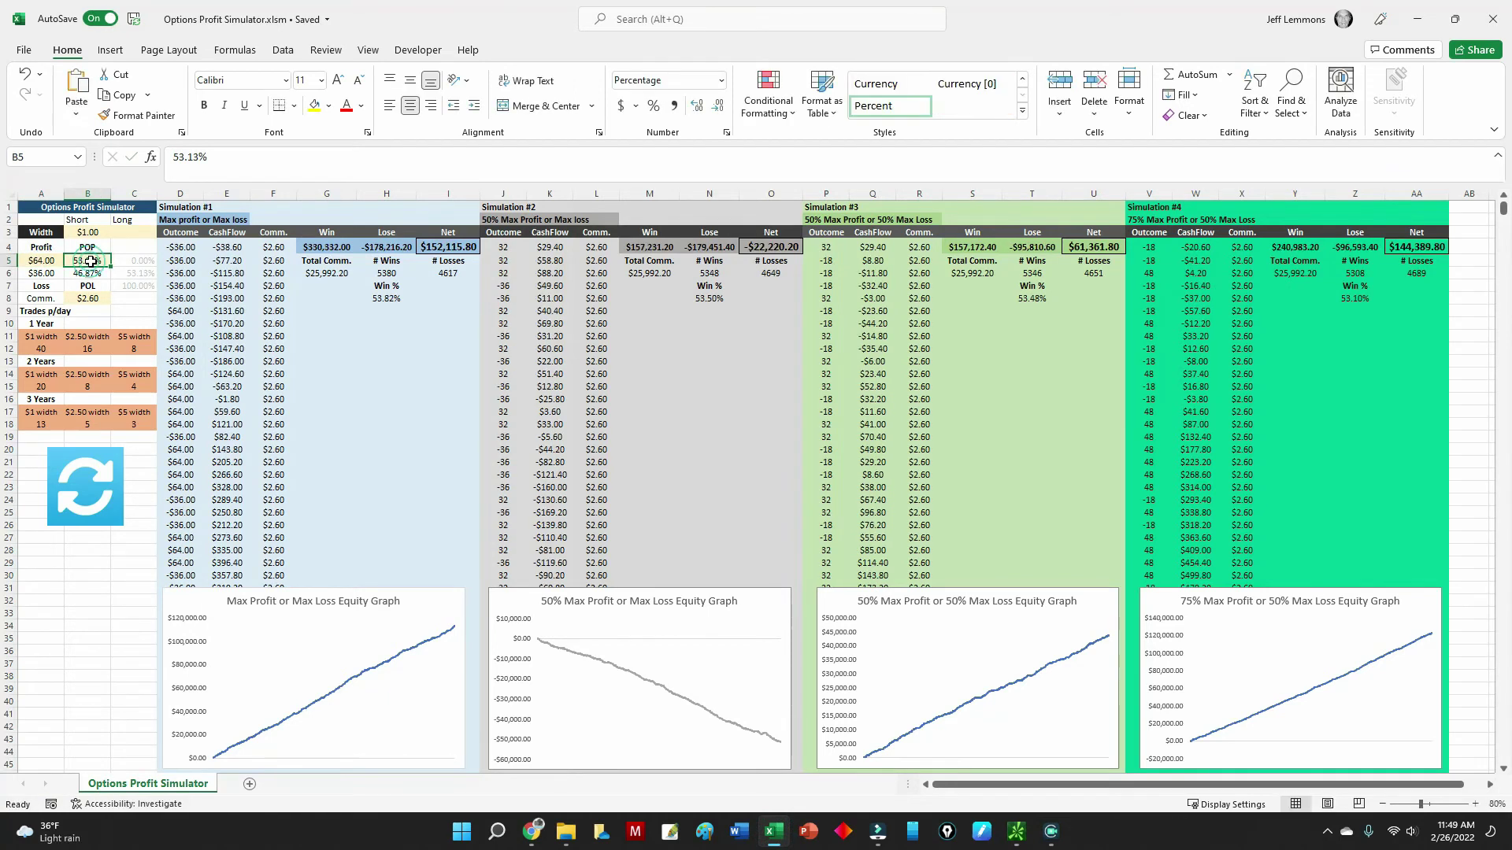
type("49.87")
Rerun the random simulations for the $64 credit and compare the net results of the four exit rules
left_click(85, 485)
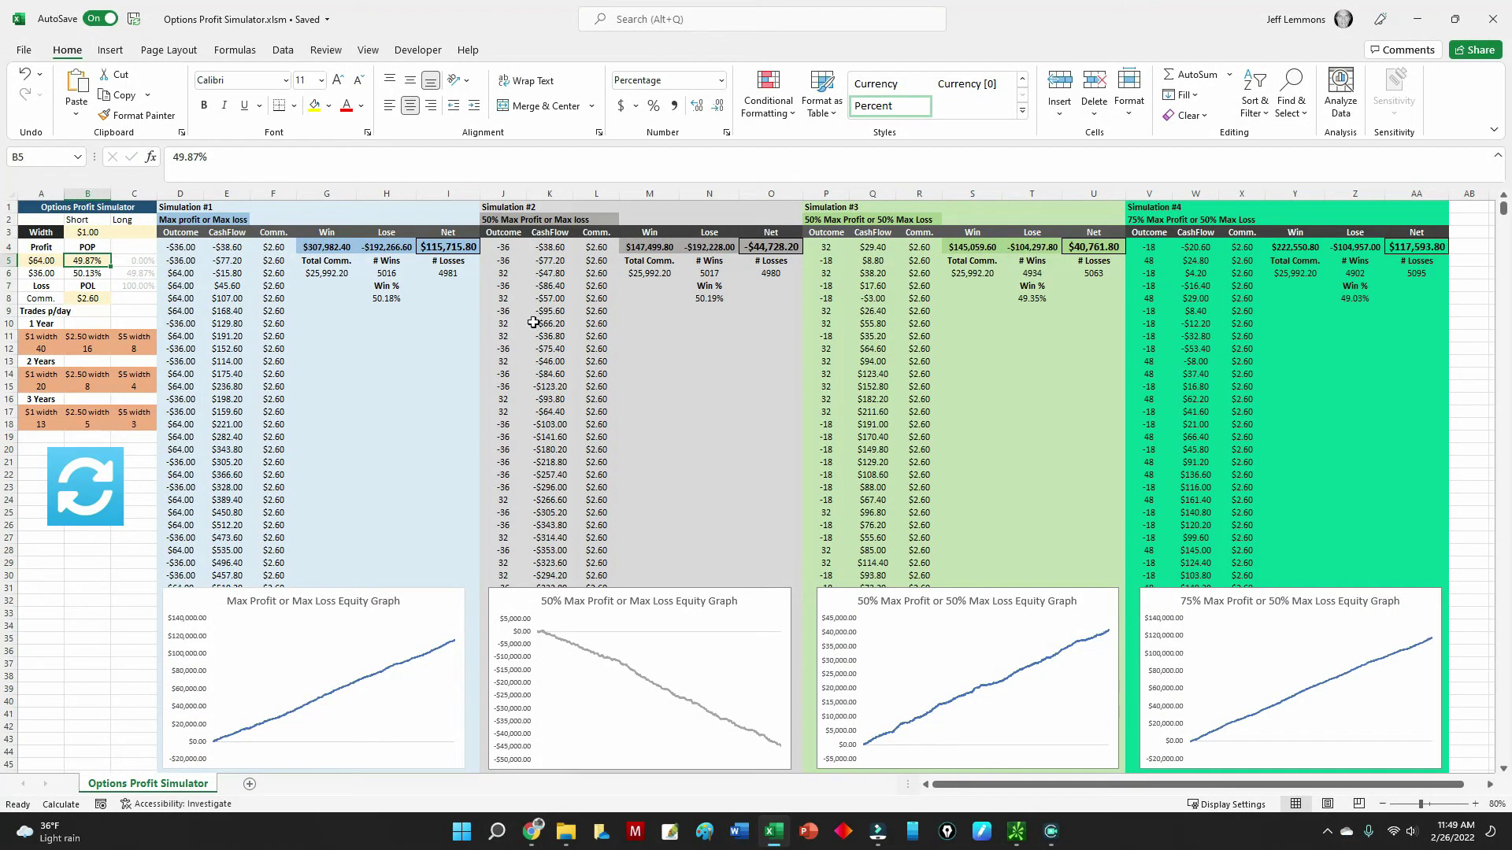
left_click(84, 499)
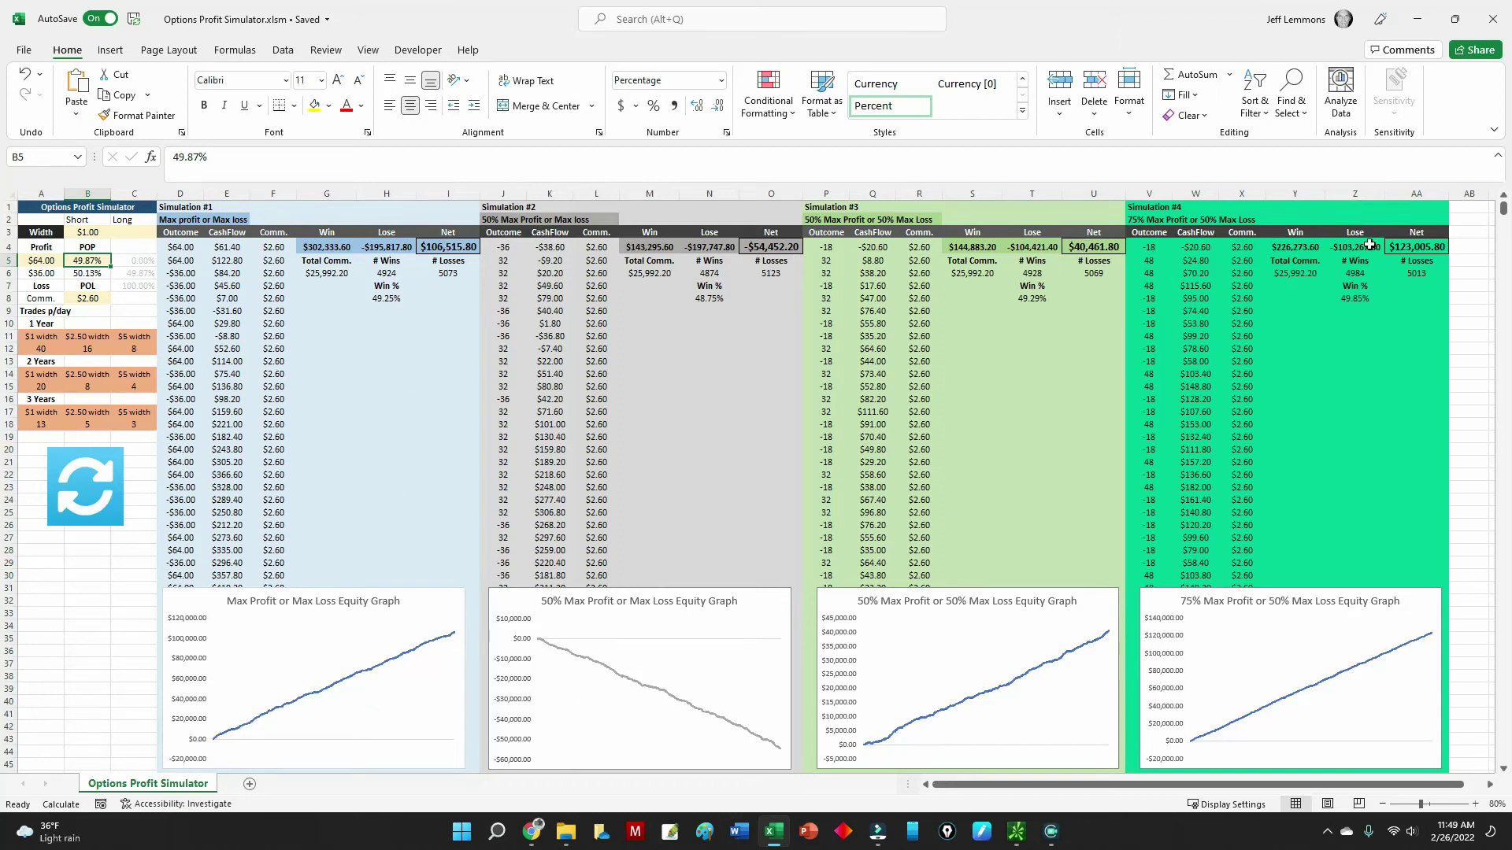
left_click(771, 323)
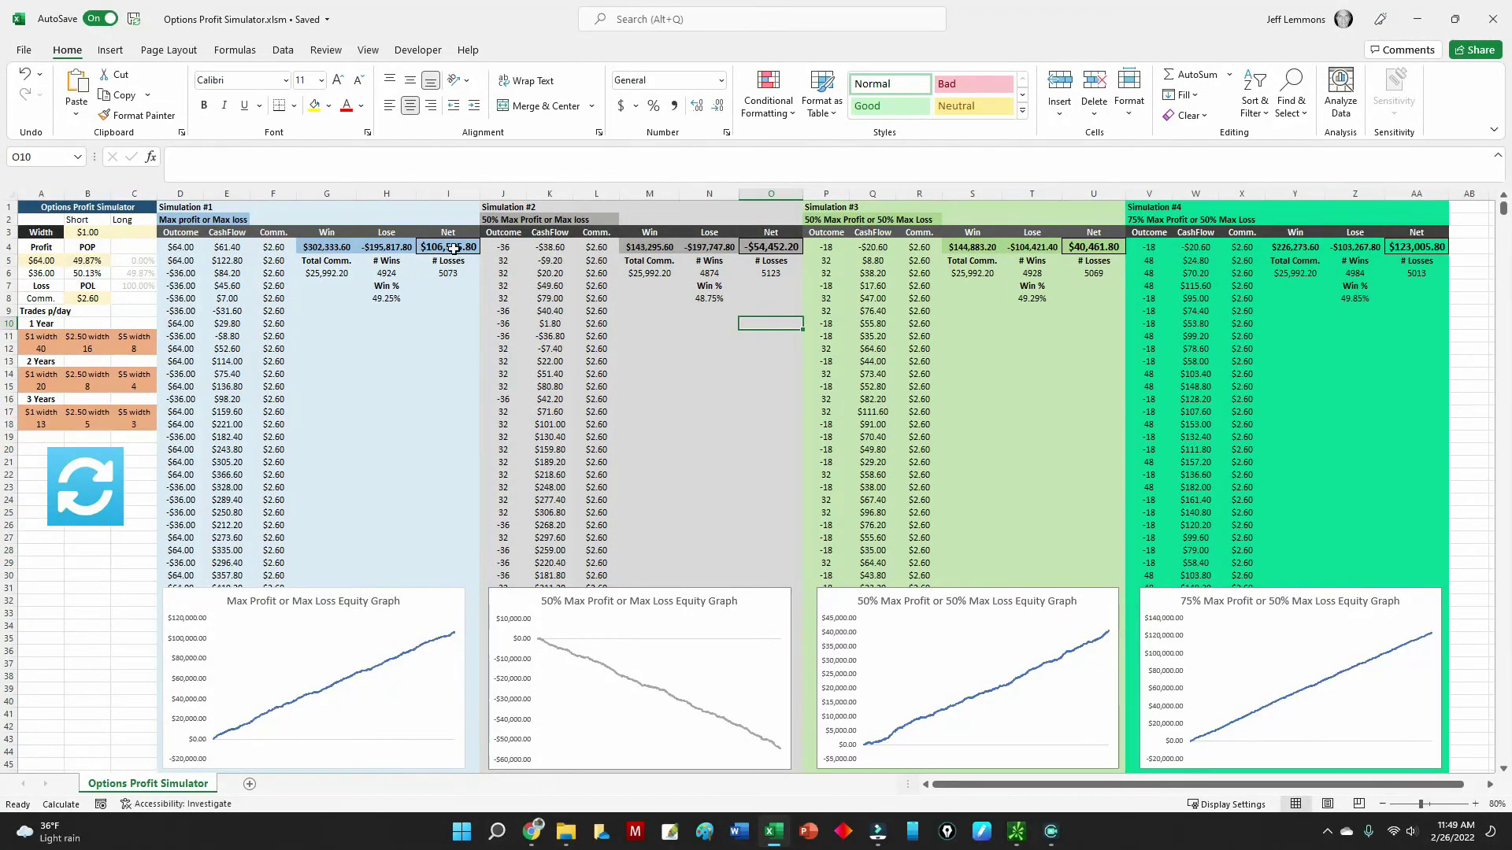
left_click(448, 298)
left_click(448, 374)
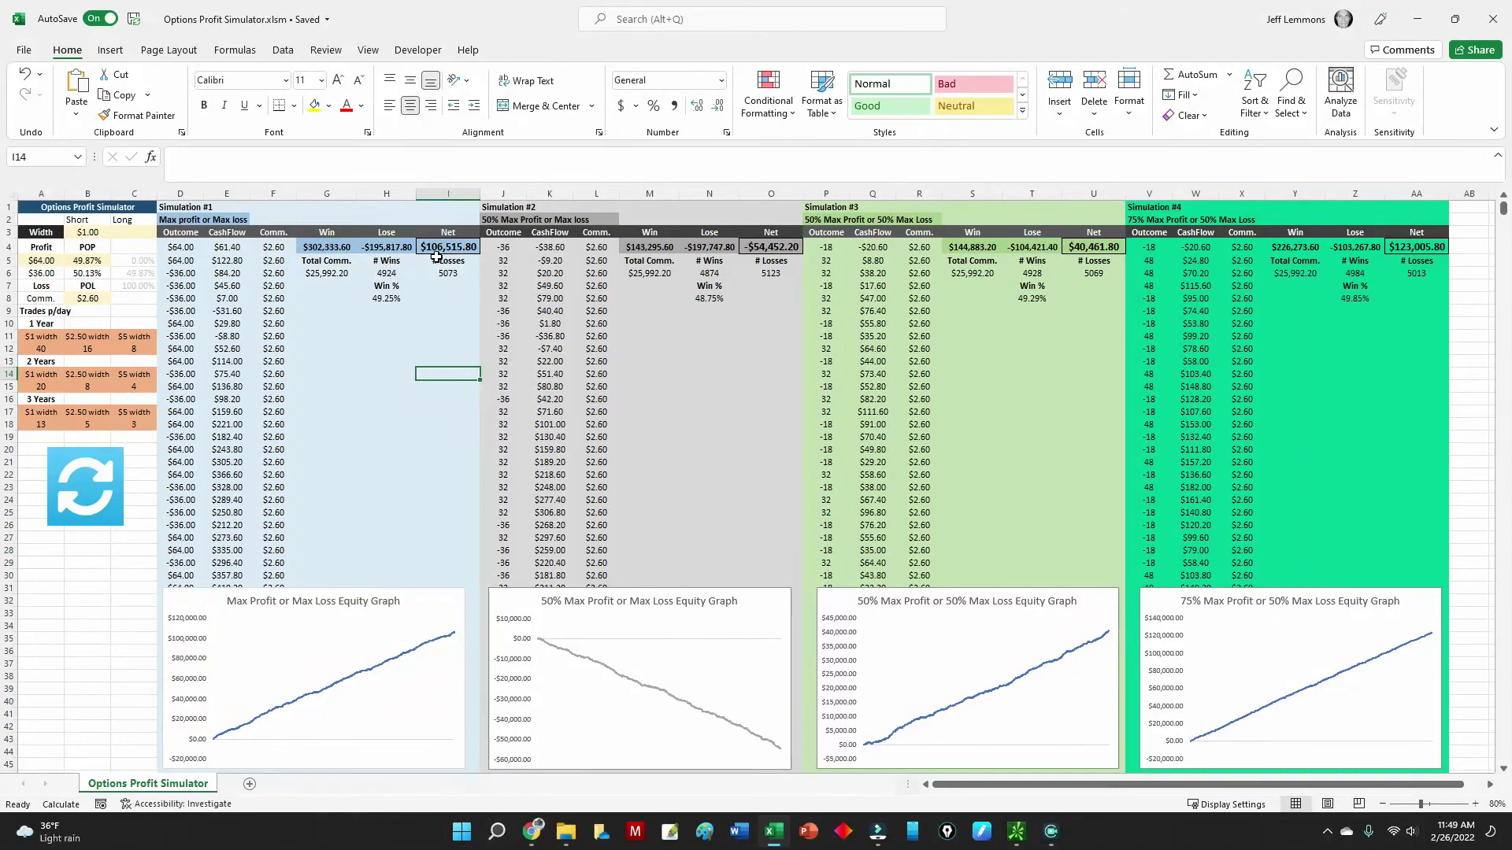
left_click(393, 348)
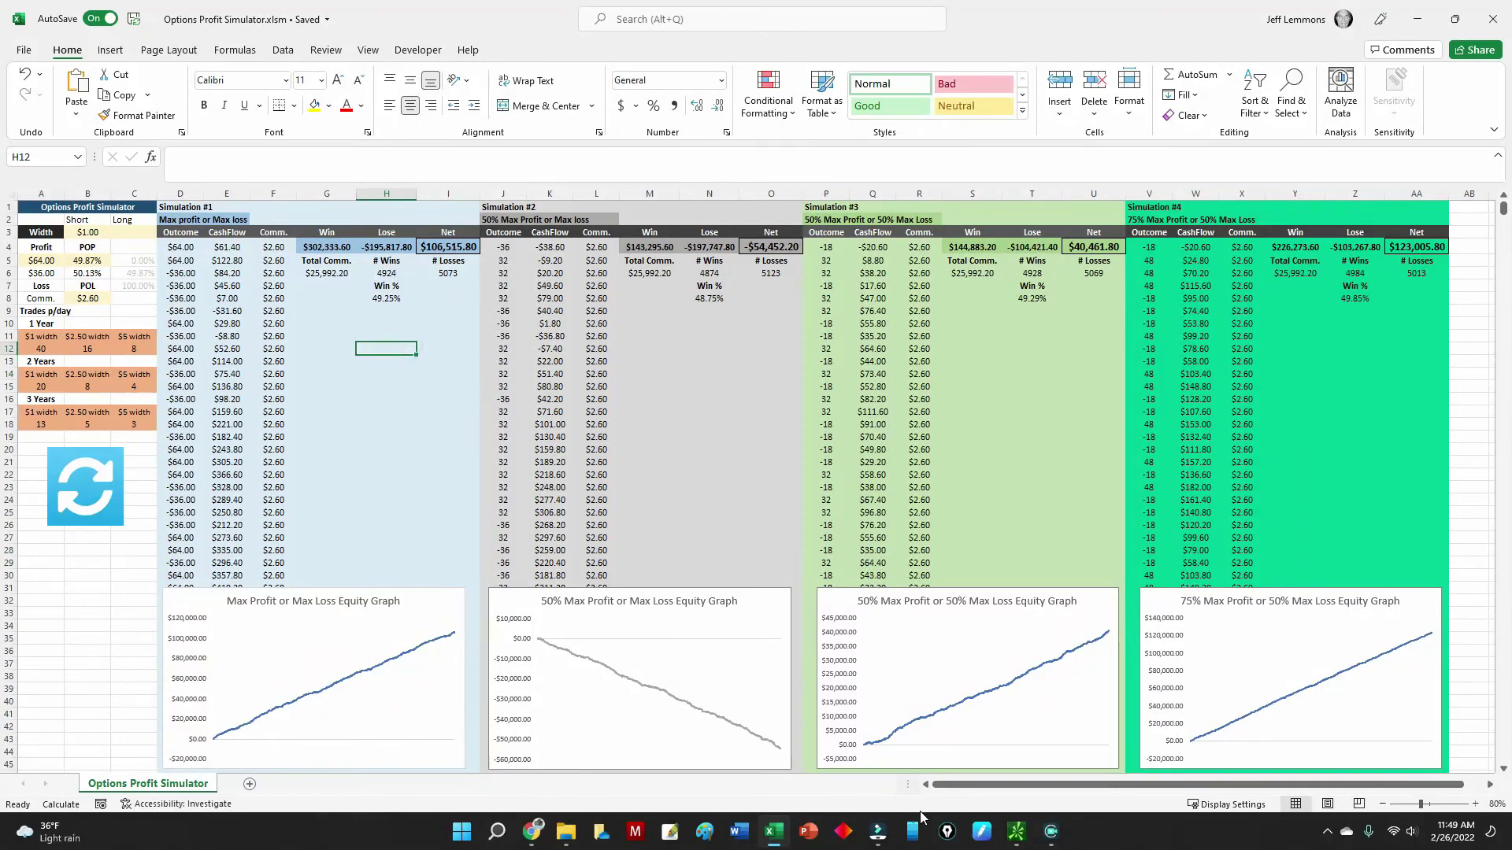
Switch to thinkorswim, remove the simulated 434/435 call vertical from the risk profile, and return to the SPY option chain
left_click(1024, 839)
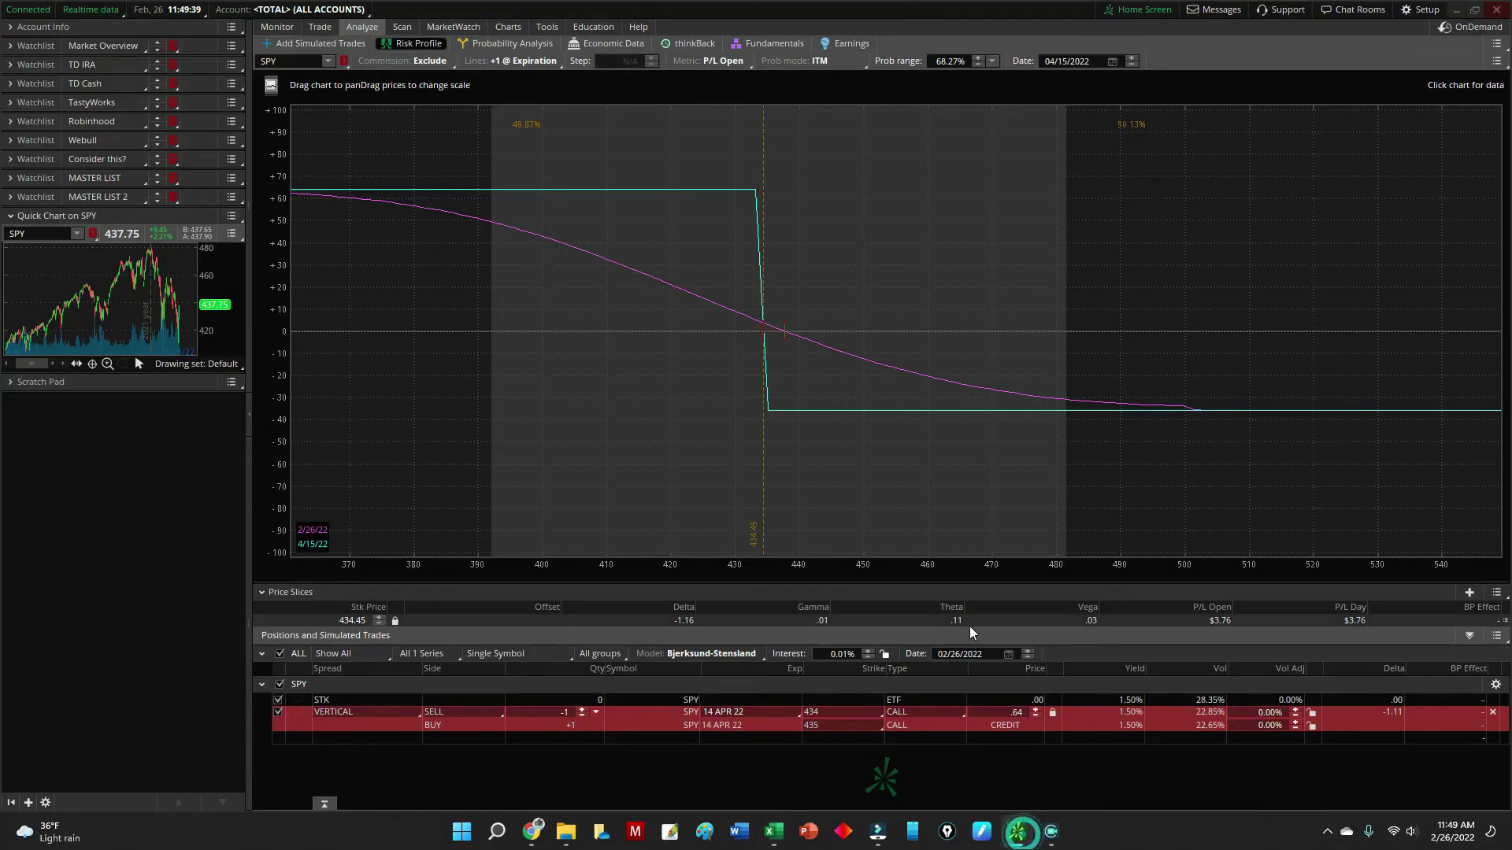
left_click(1496, 716)
left_click(281, 26)
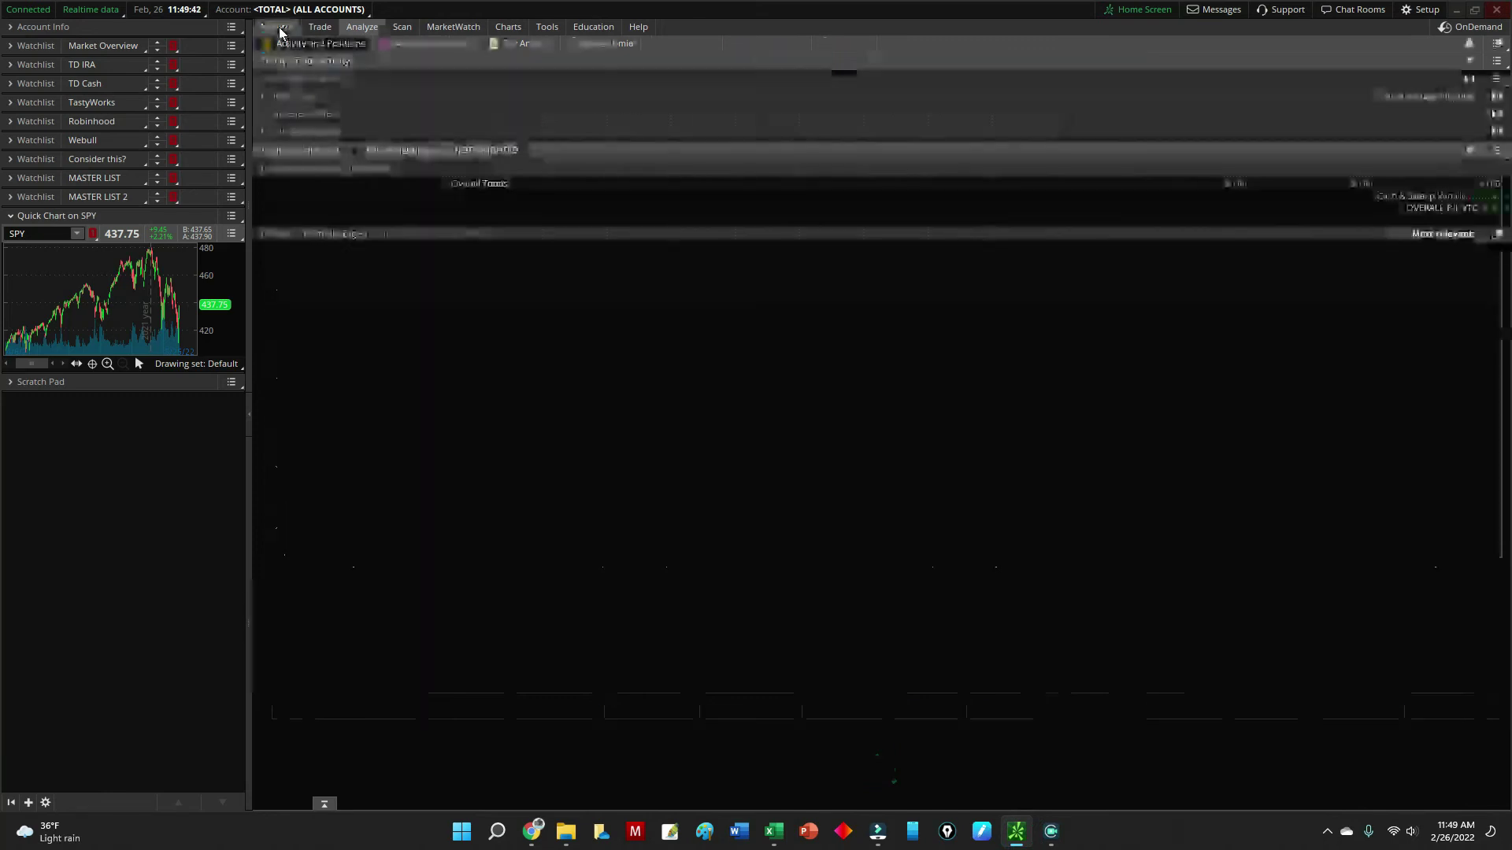
left_click(315, 27)
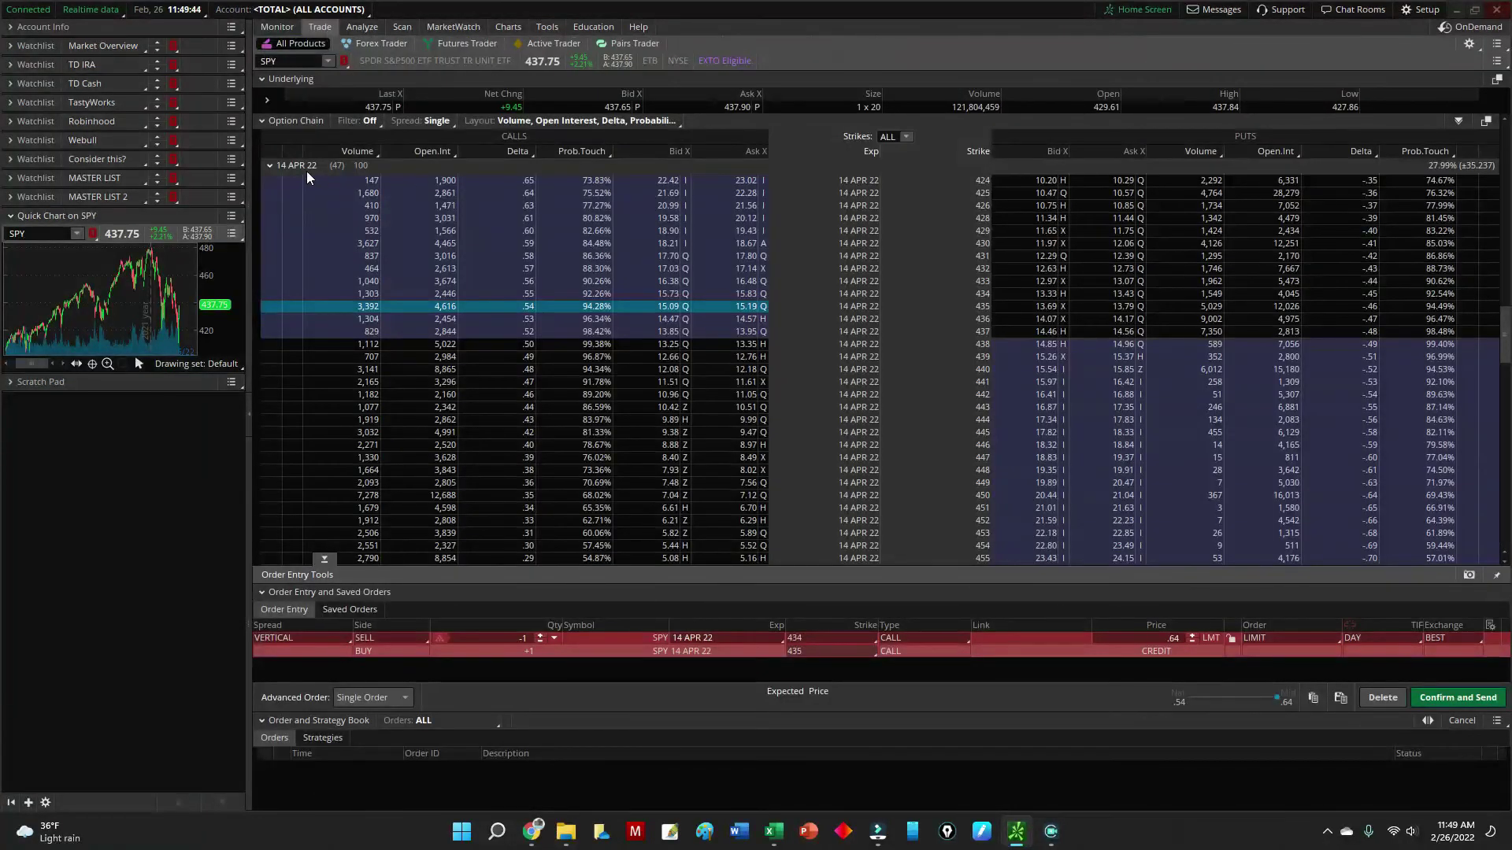
Draft sold SPY 14 APR 22 415/416 and 437/438 call verticals to compare their price ranges, and delete the draft order
scroll(498, 280, "up", 2)
scroll(498, 281, "up", 2)
left_click(650, 224)
left_click(726, 236, "ctrl")
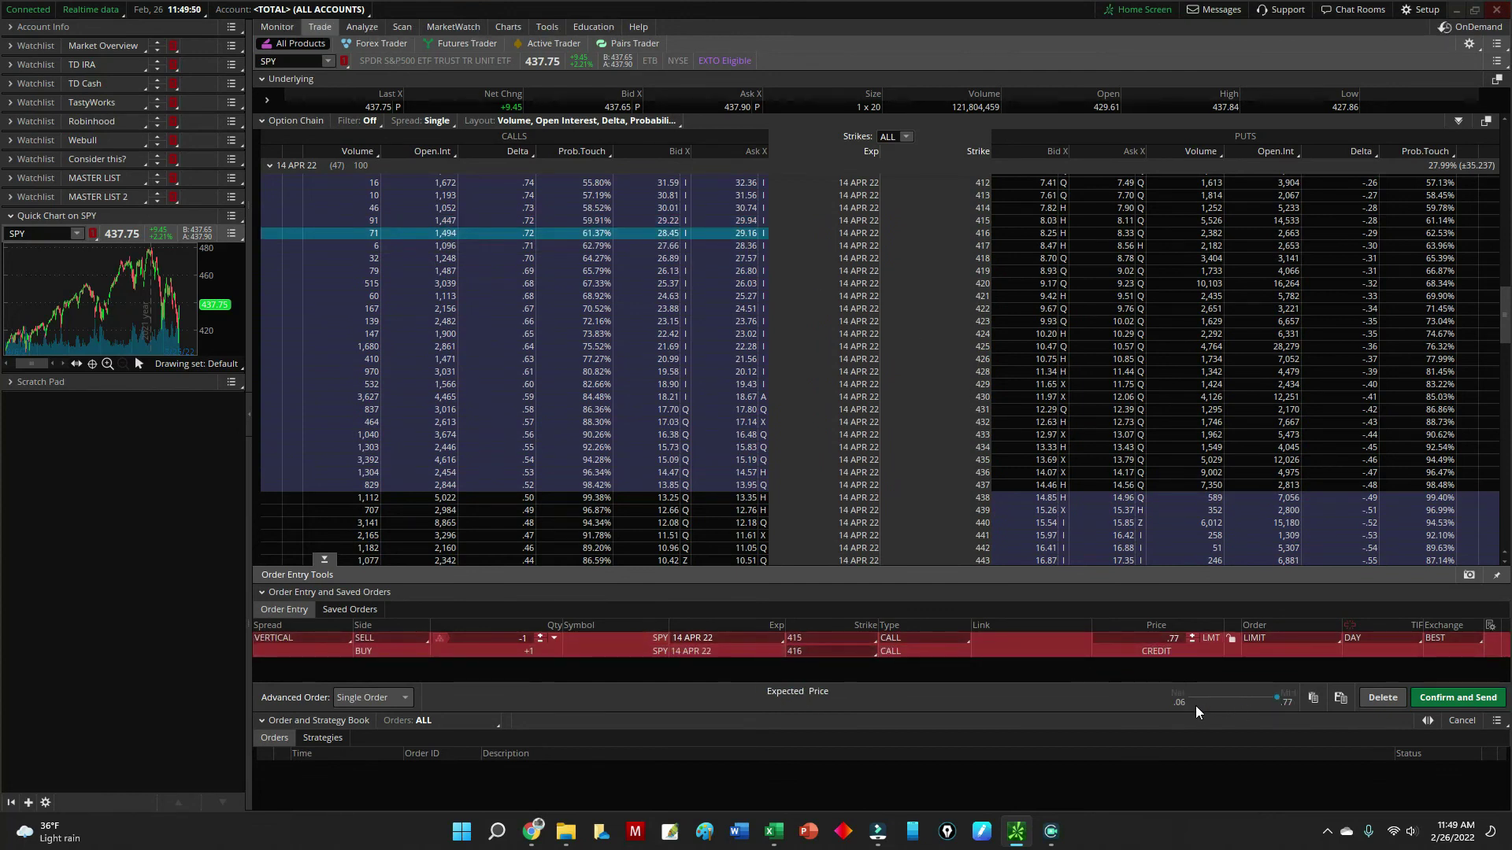
scroll(719, 476, "down", 1)
left_click(671, 451)
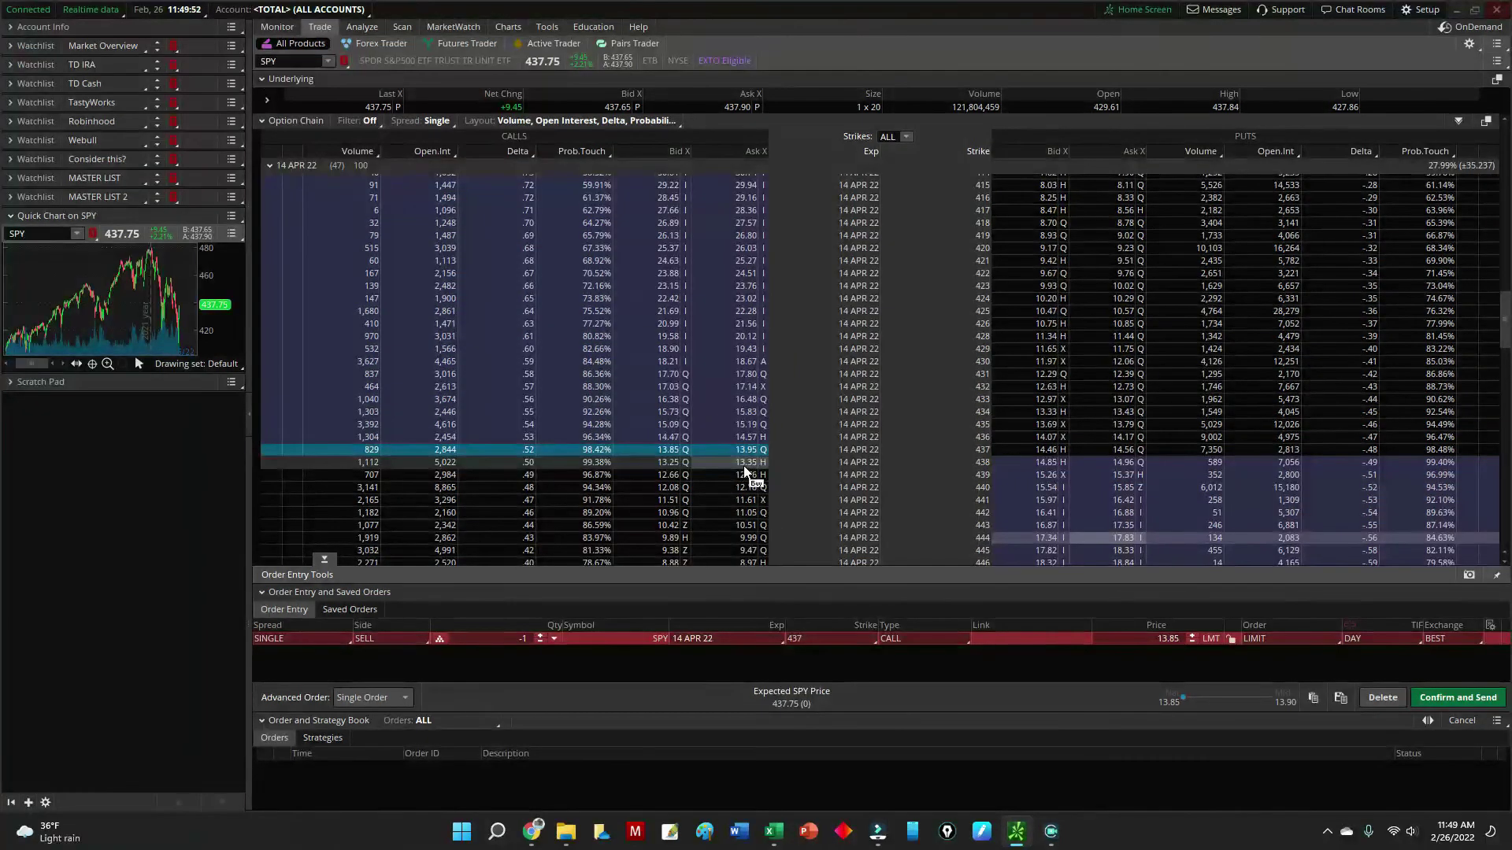
left_click(744, 464, "ctrl")
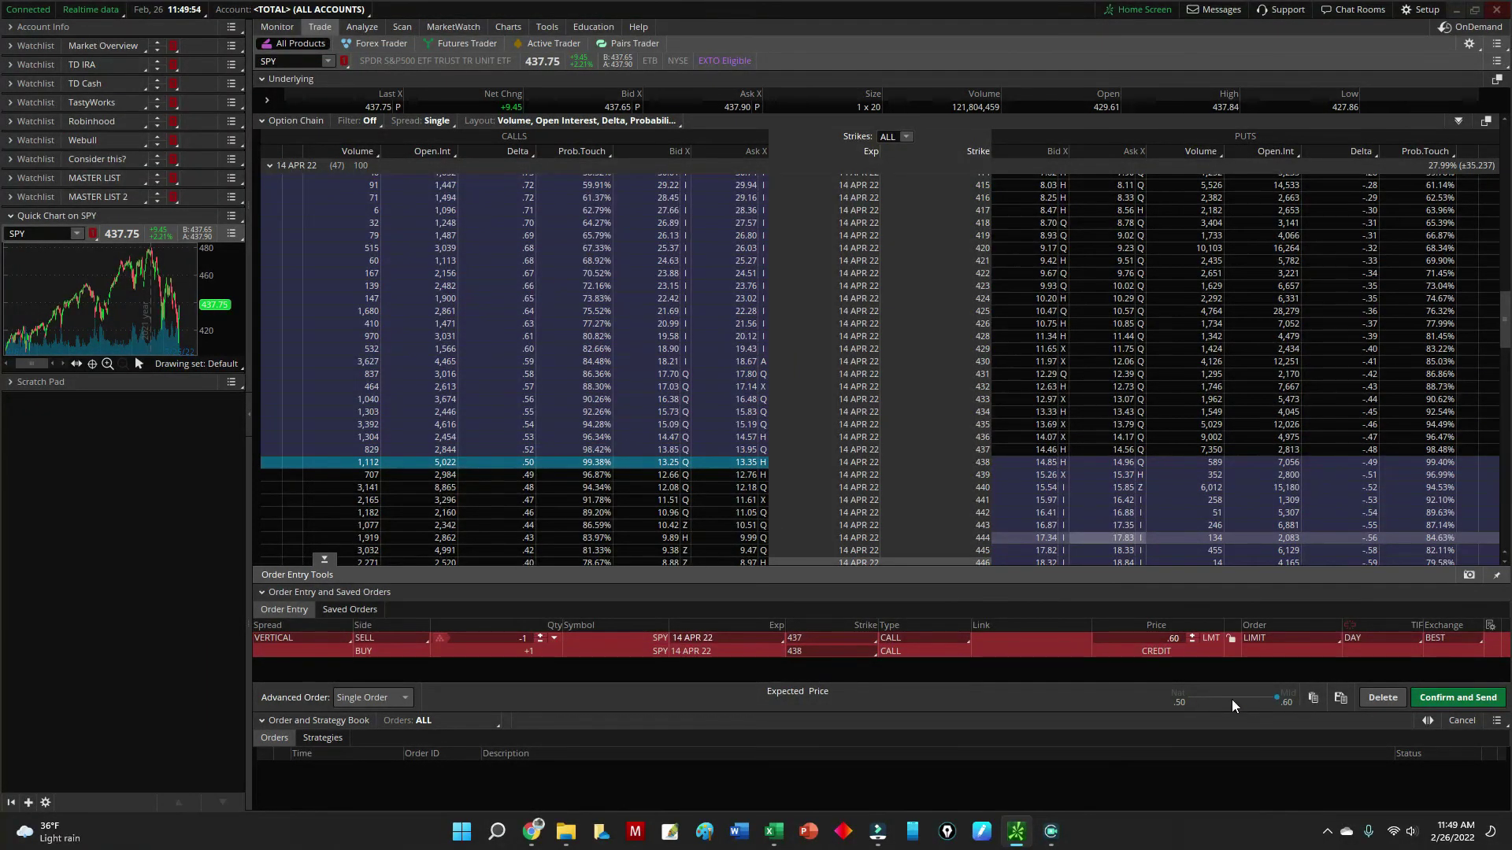
left_click(1382, 697)
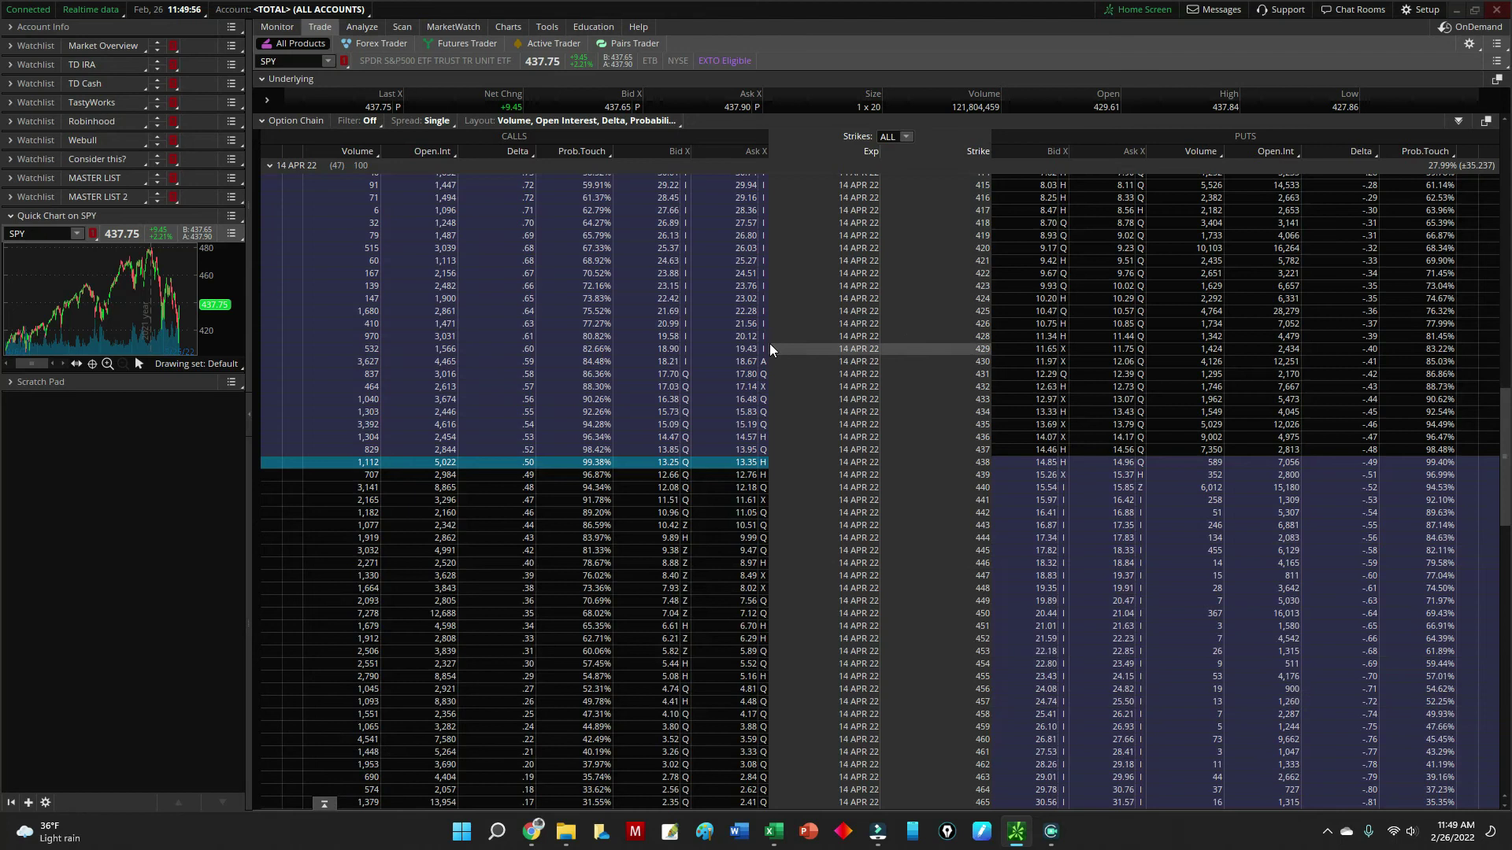
Build a sold SPY 14 APR 22 411/412 call vertical at a .82 credit and analyze it in the risk profile
scroll(659, 305, "up", 3)
left_click(654, 240)
left_click(735, 253, "ctrl")
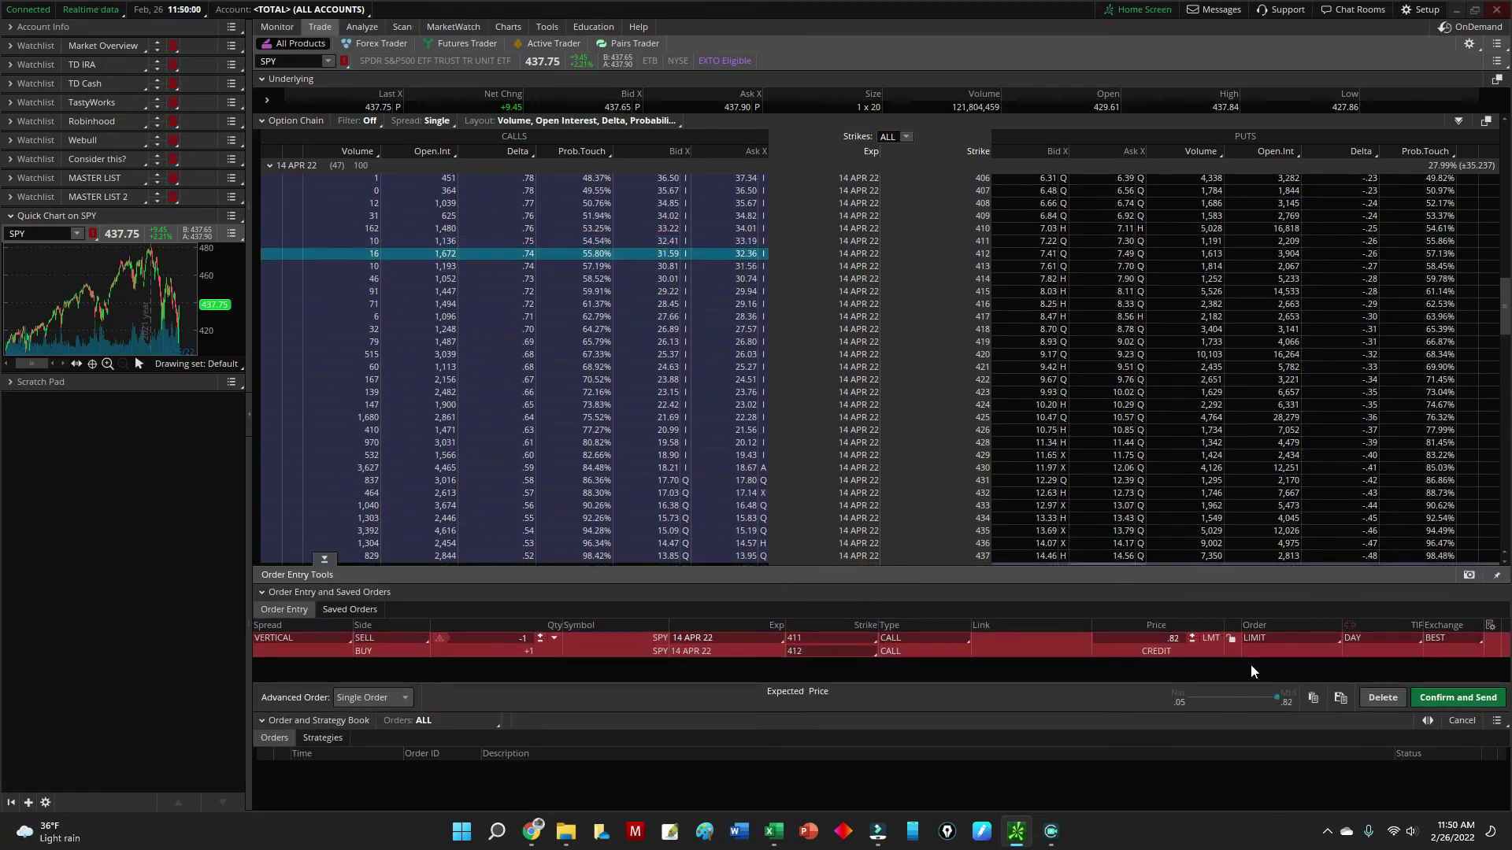
right_click(1052, 640)
left_click(1118, 741)
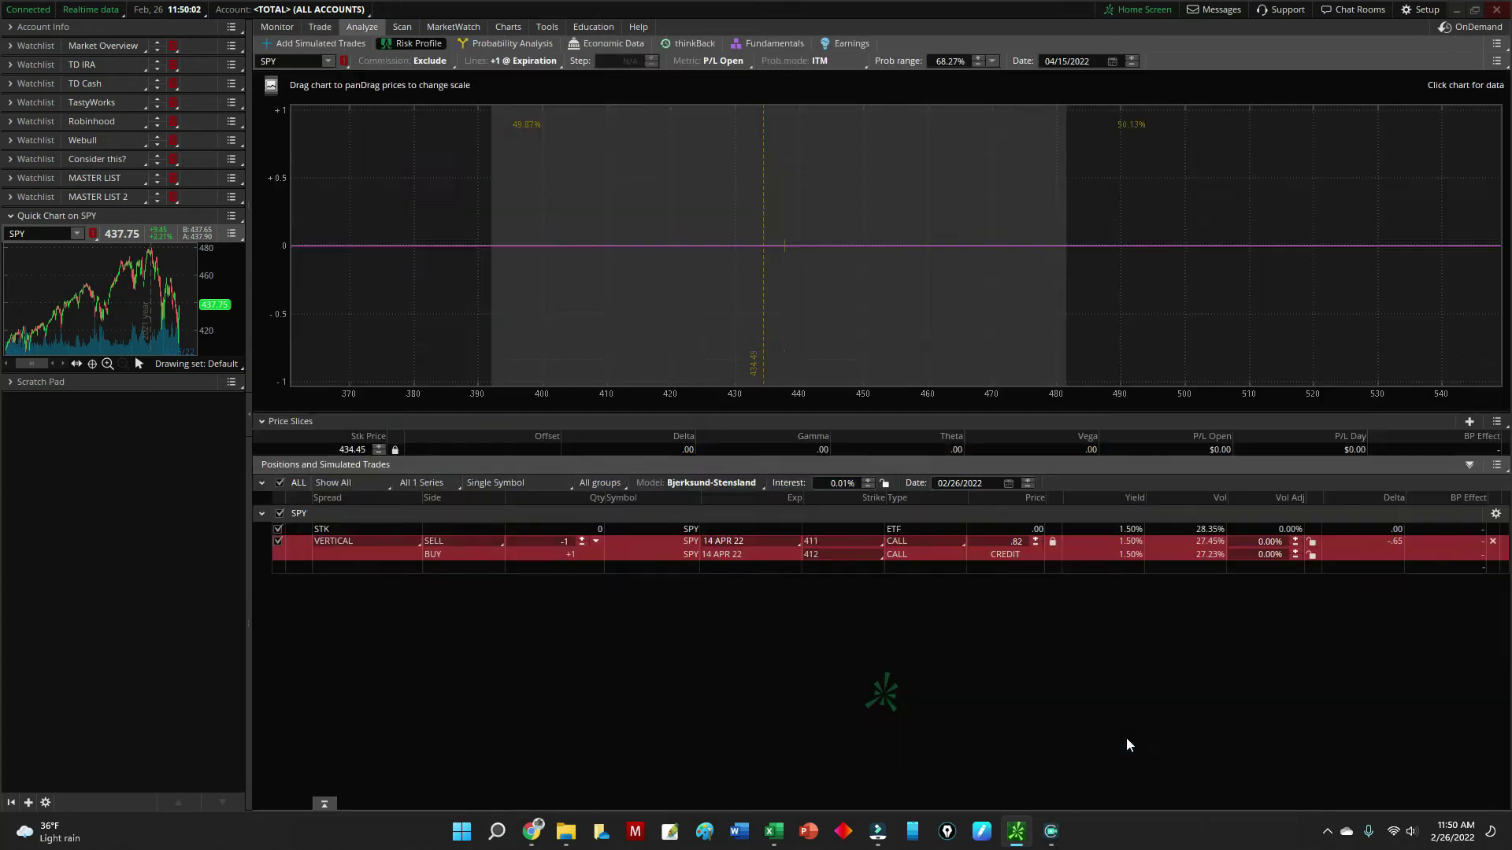
Set the risk profile's price slice to the breakeven of the sold 411/412 call vertical
left_click(1496, 592)
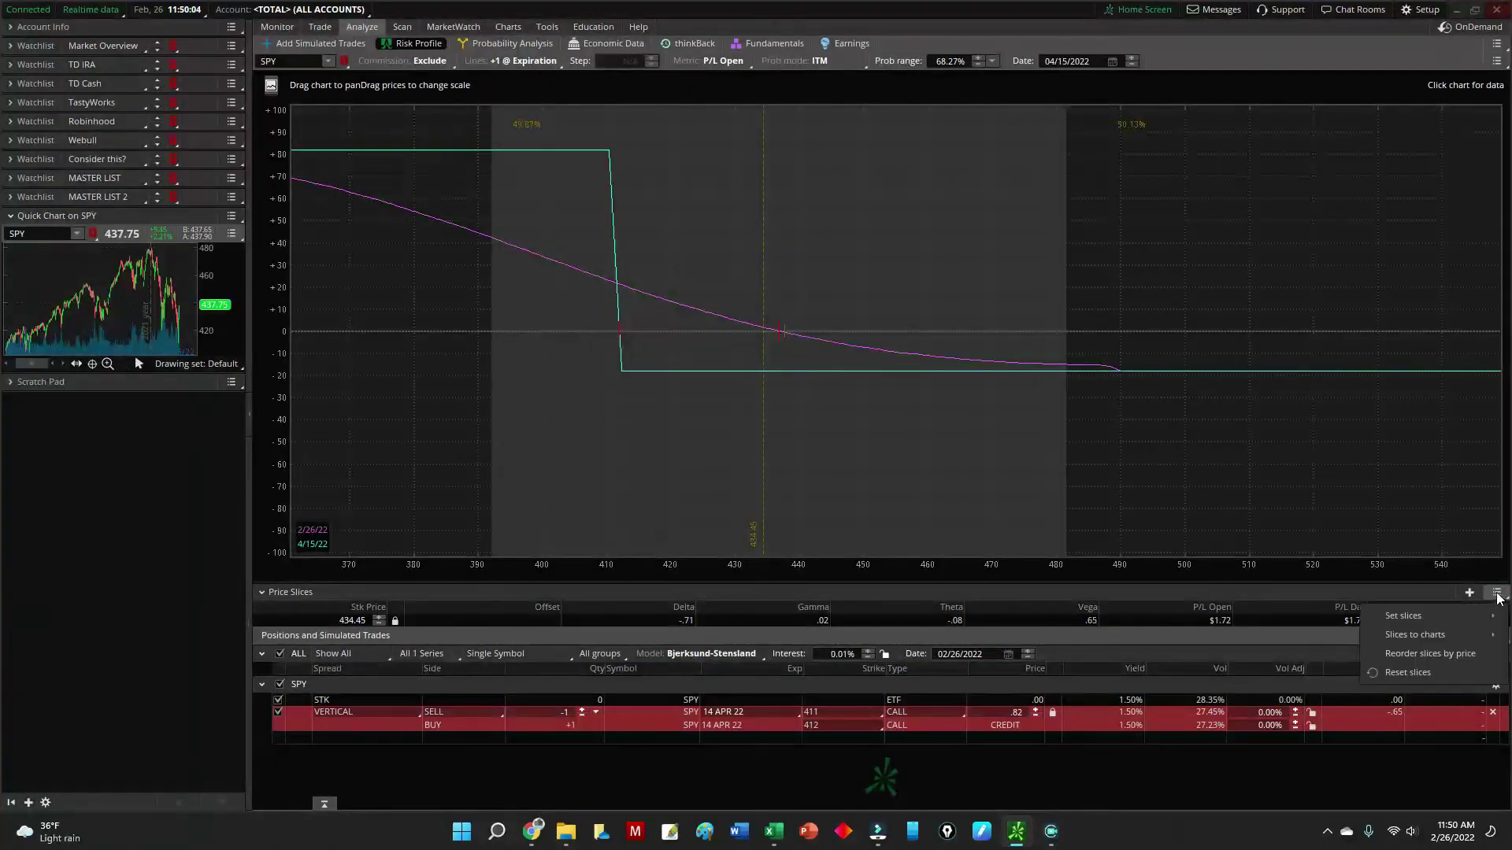
left_click(1390, 626)
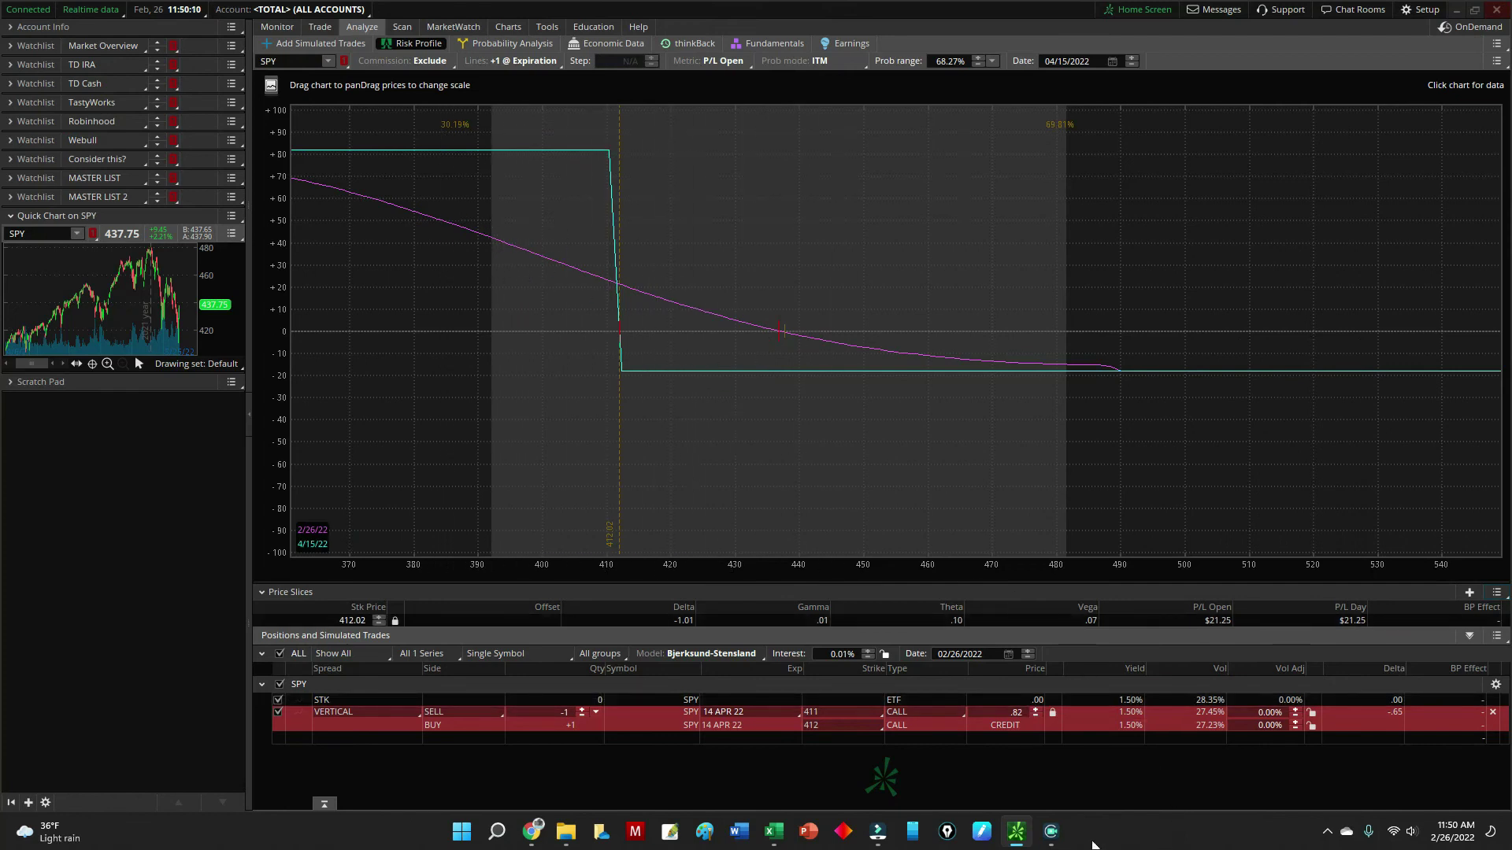
Switch to the Excel profit simulator and set the short probability of profit to 30.19% and the profit to $82.00
left_click(774, 833)
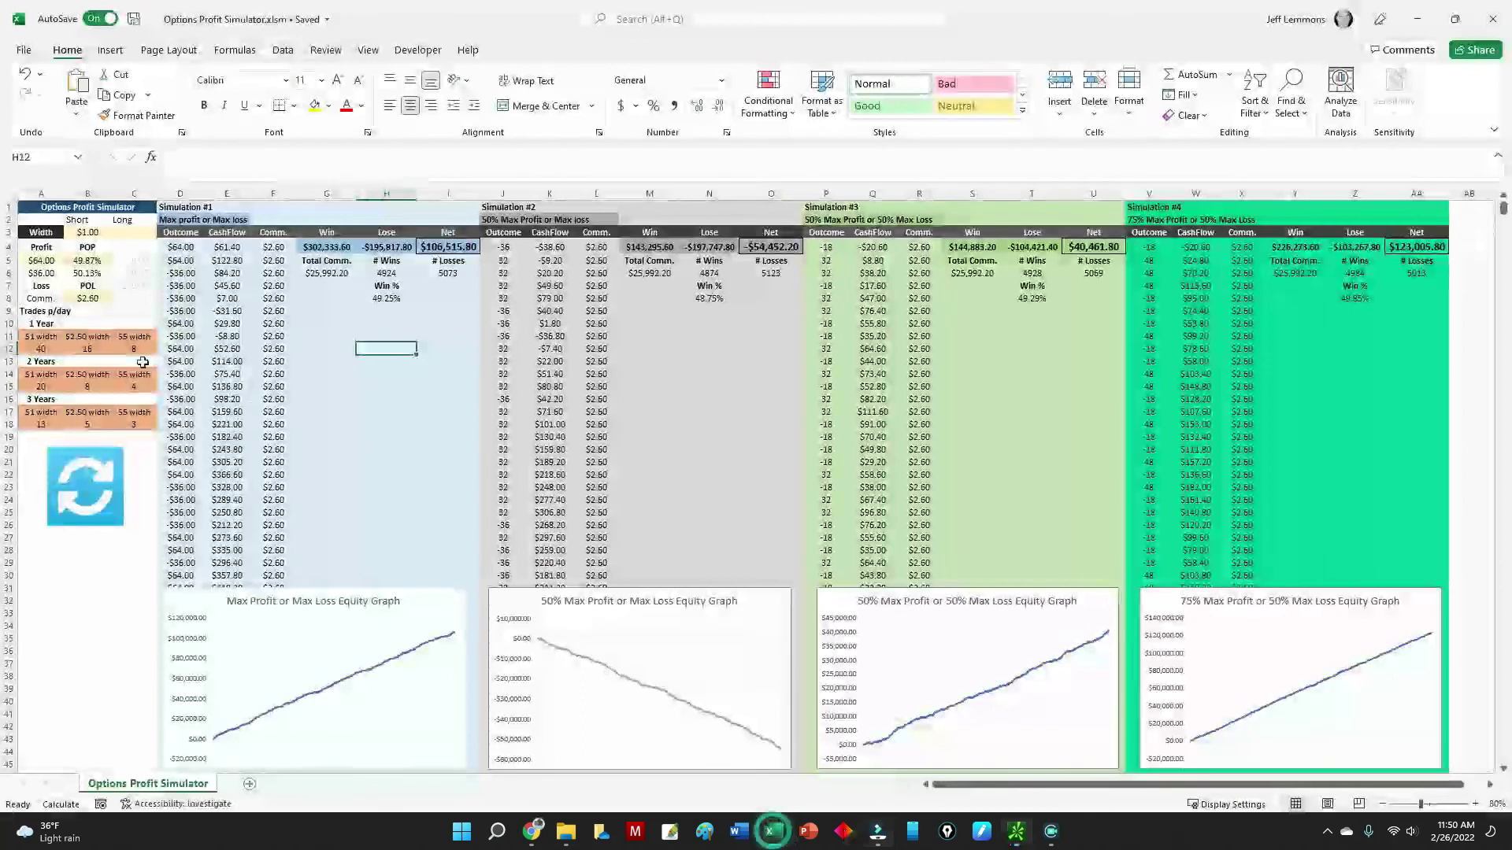
left_click(88, 263)
type("30.1")
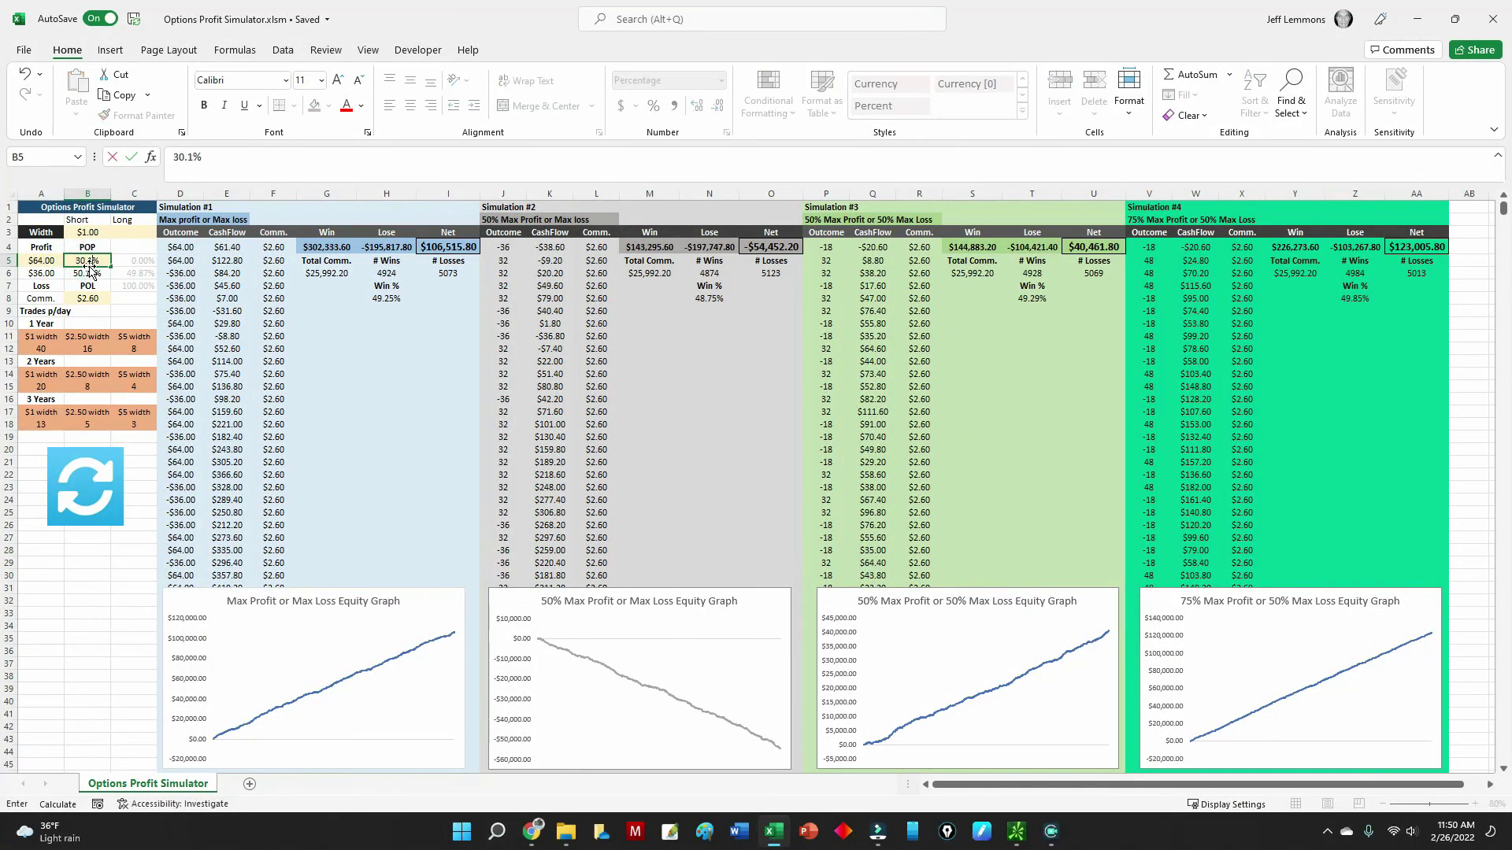
left_click(55, 260)
type("82")
left_click(87, 575)
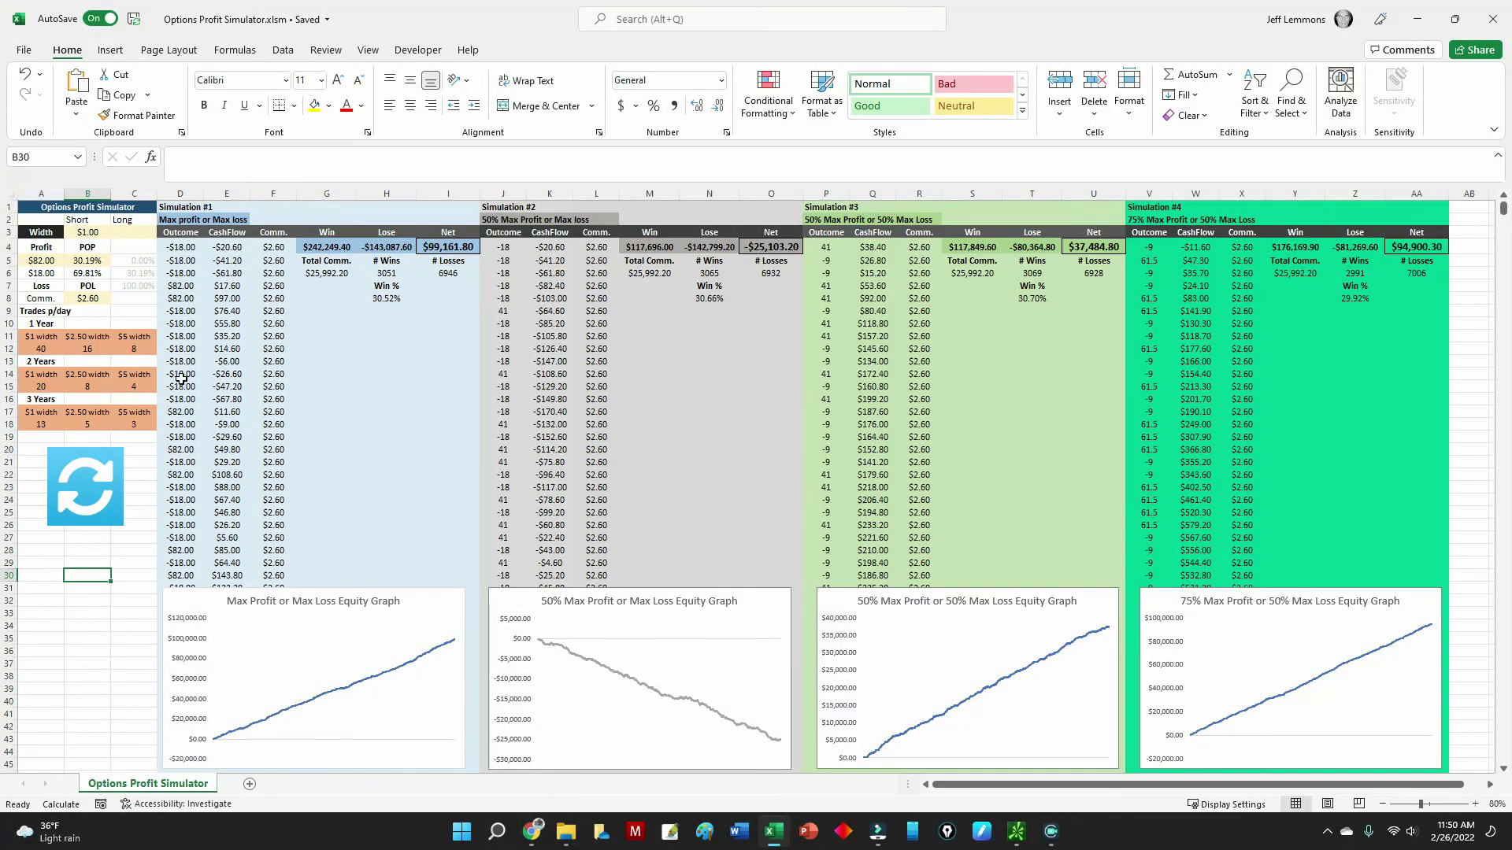
Check the outcome formula of Simulation #1 and rerun the random simulations for the $82 credit
left_click(183, 286)
left_click(185, 261)
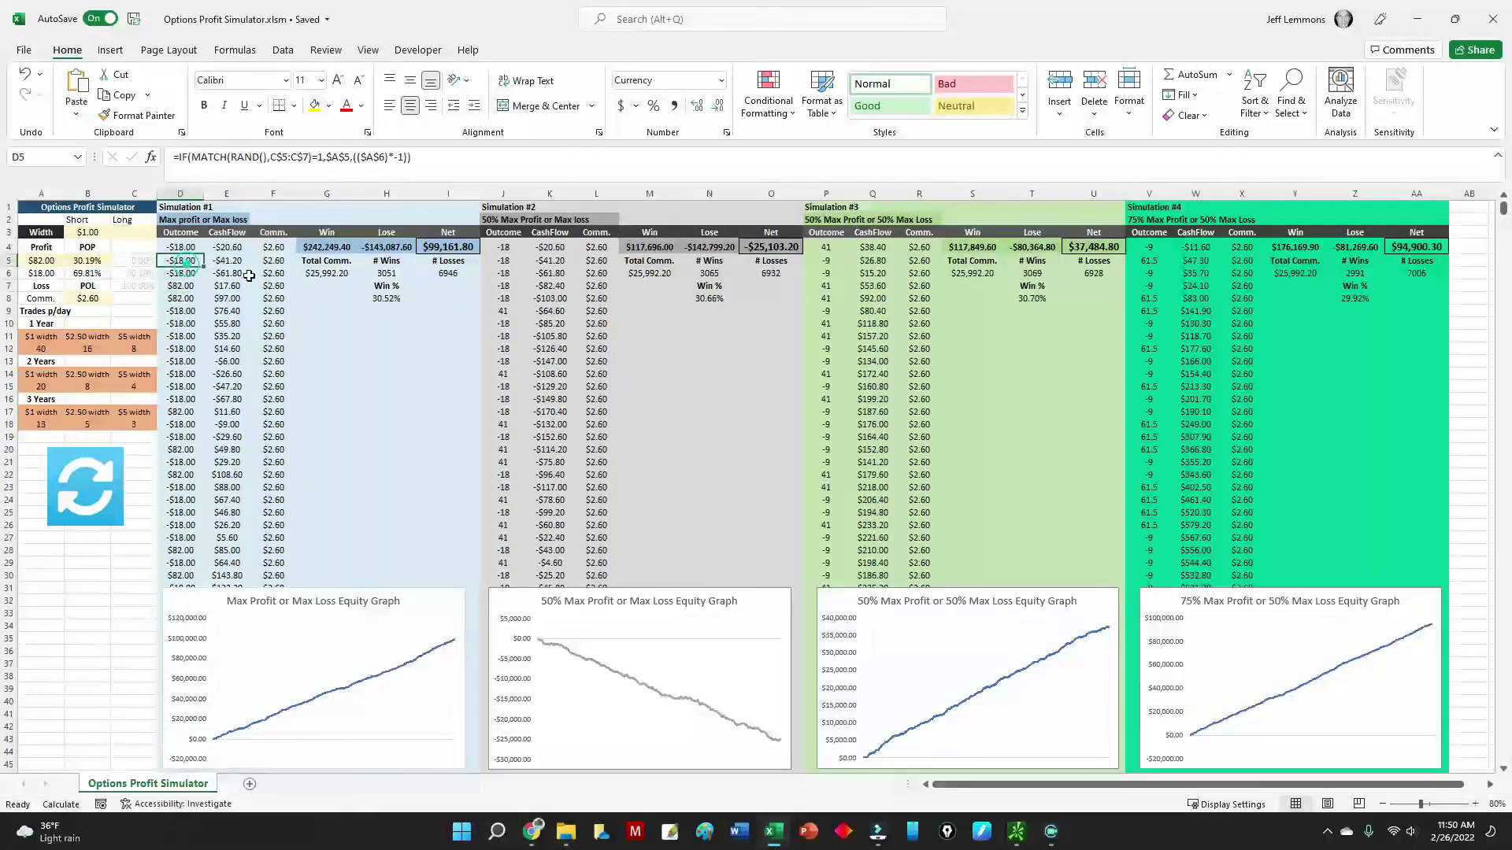
left_click(92, 596)
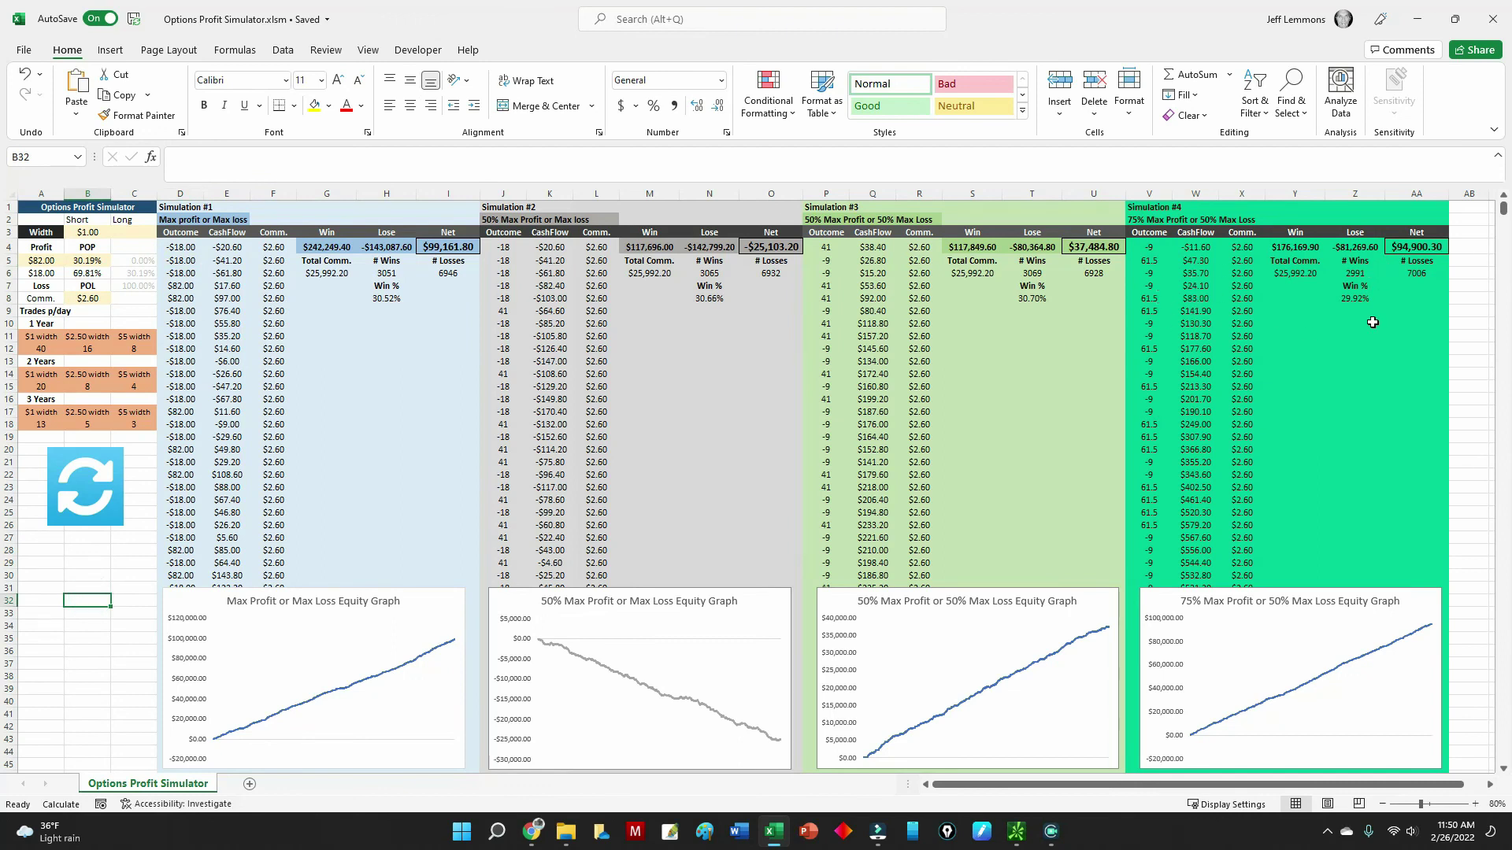
left_click(110, 574)
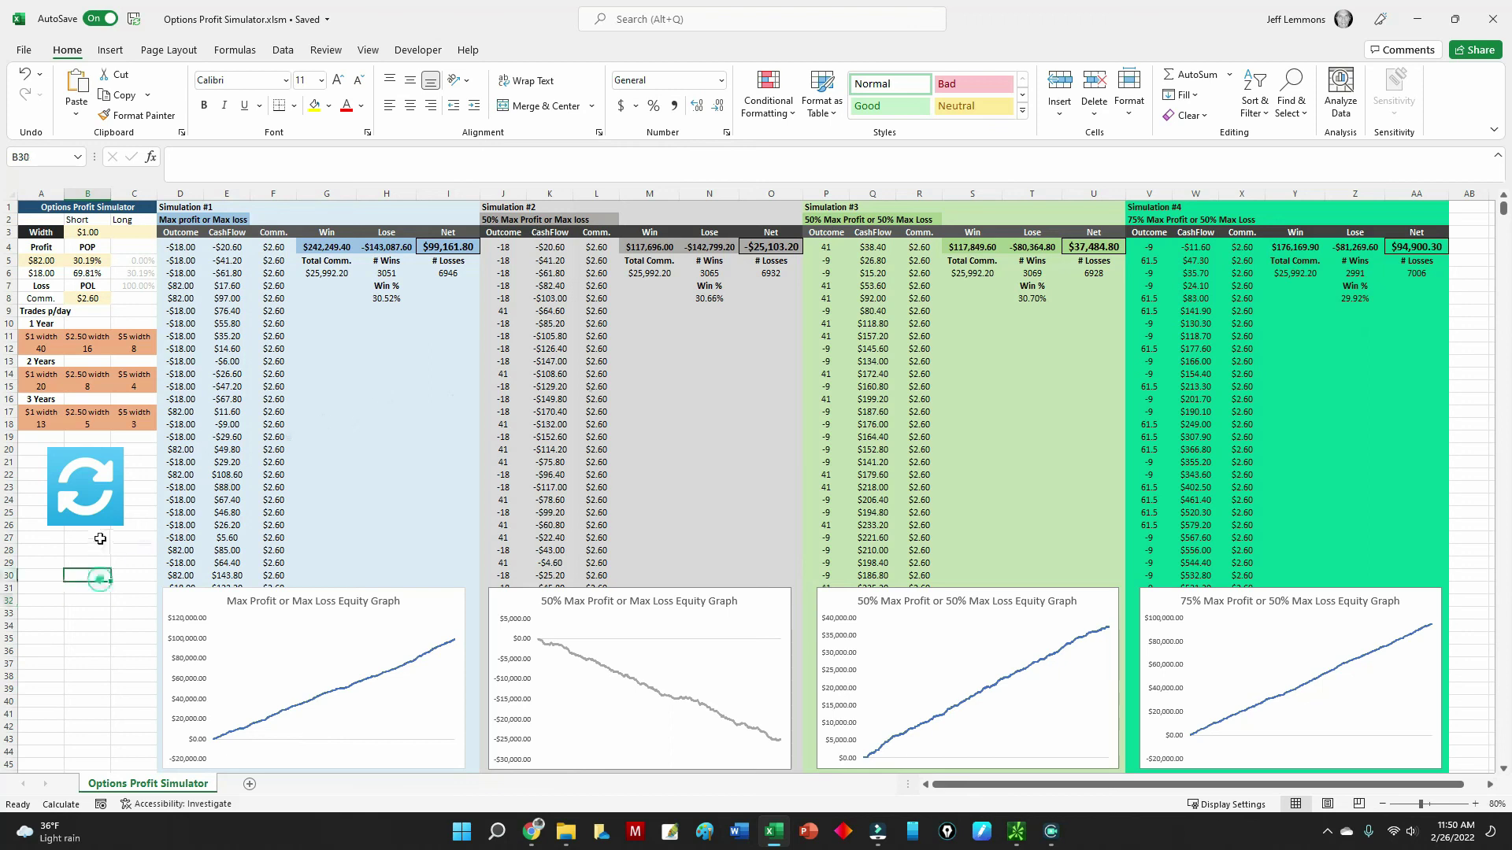
left_click(85, 500)
left_click(87, 504)
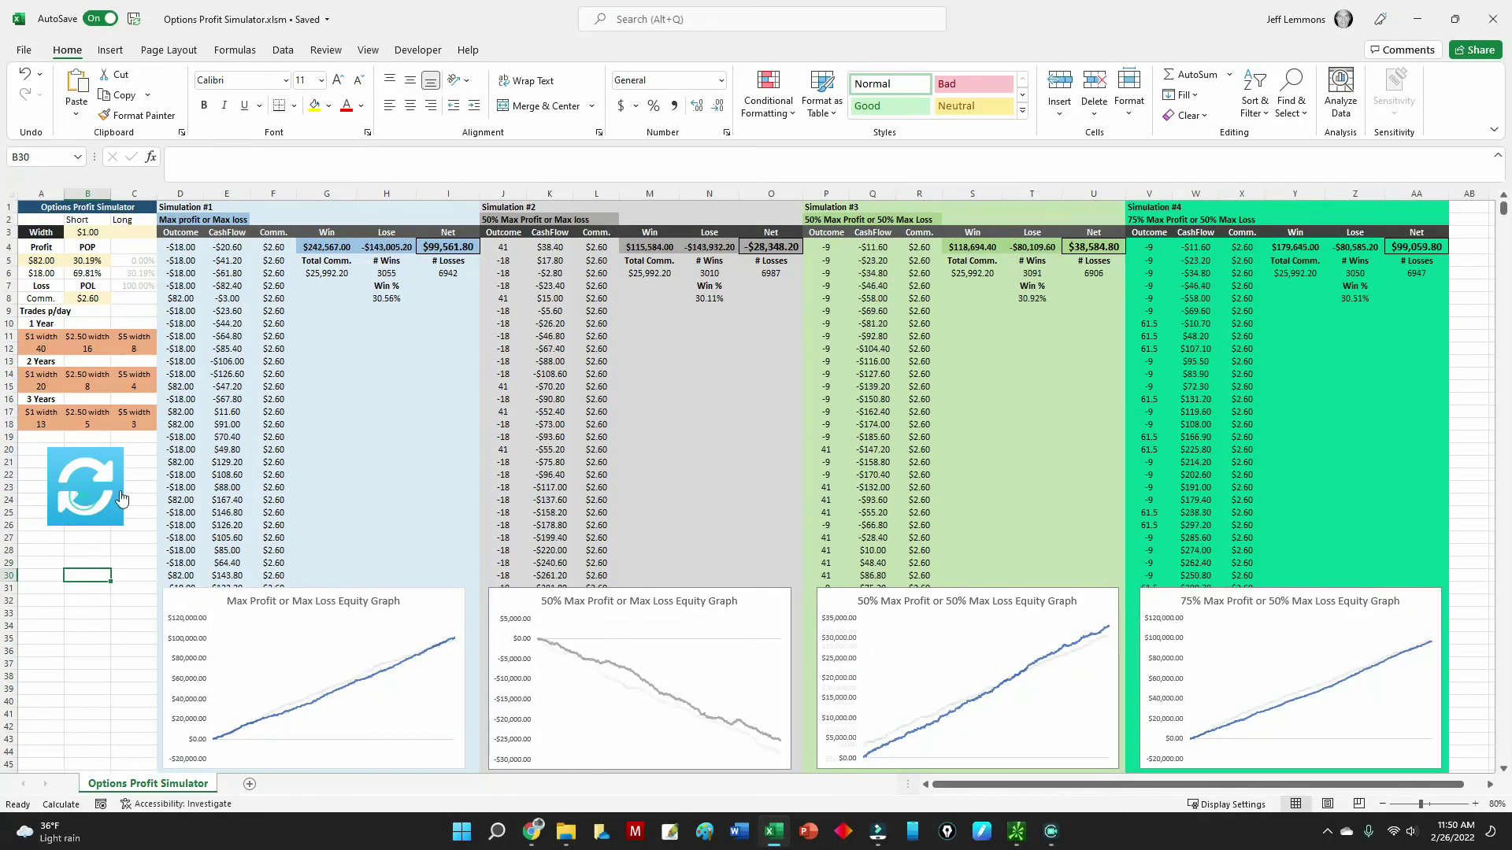
Review the Simulation #2 results for the 50% max profit or max loss rule and save the workbook
left_click_drag(492, 210, 762, 516)
left_click(718, 423)
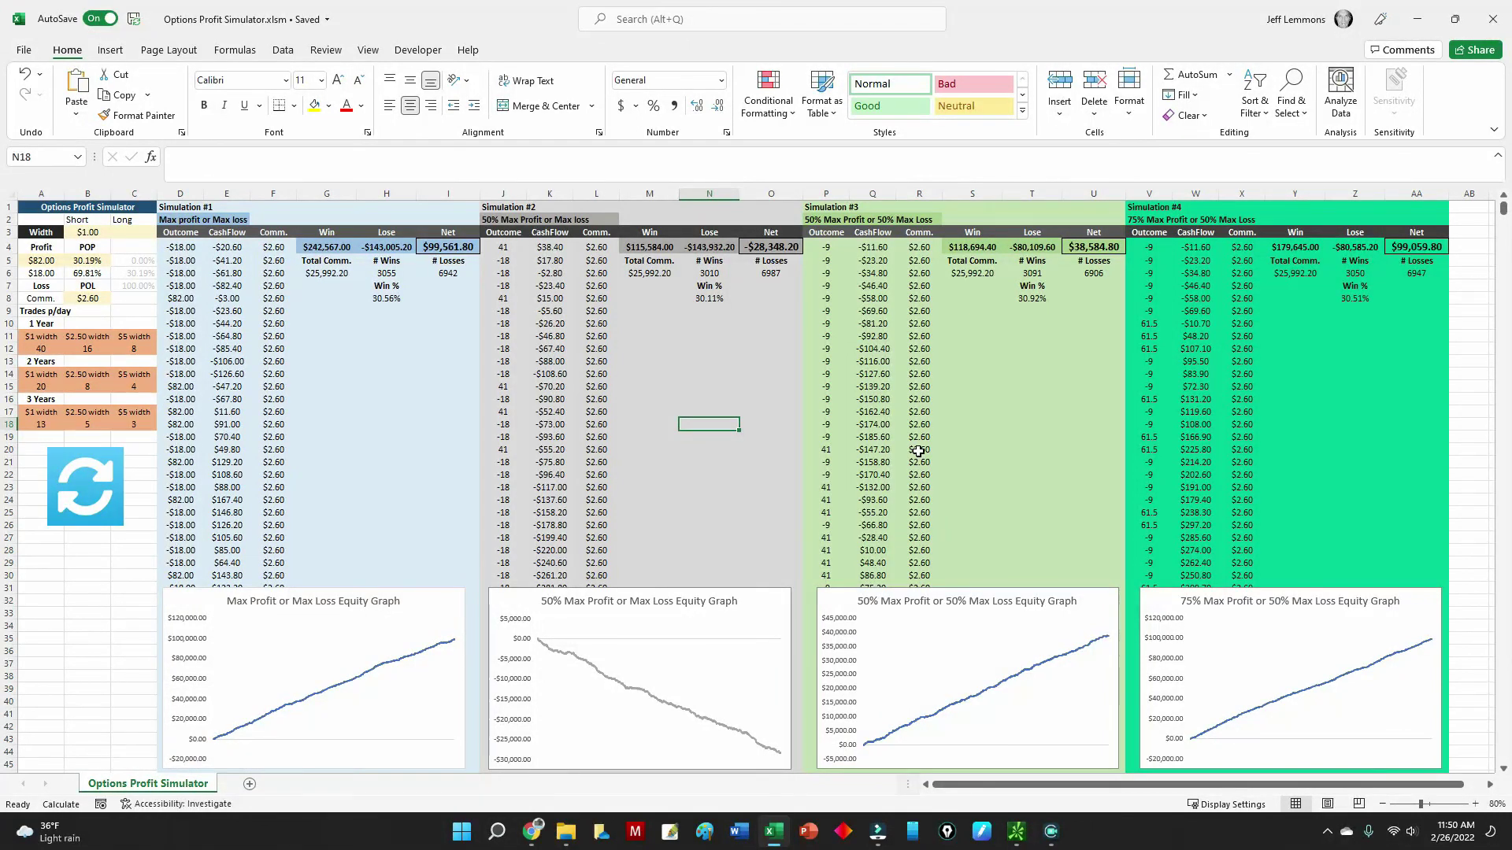
key("ctrl+s")
left_click(989, 386)
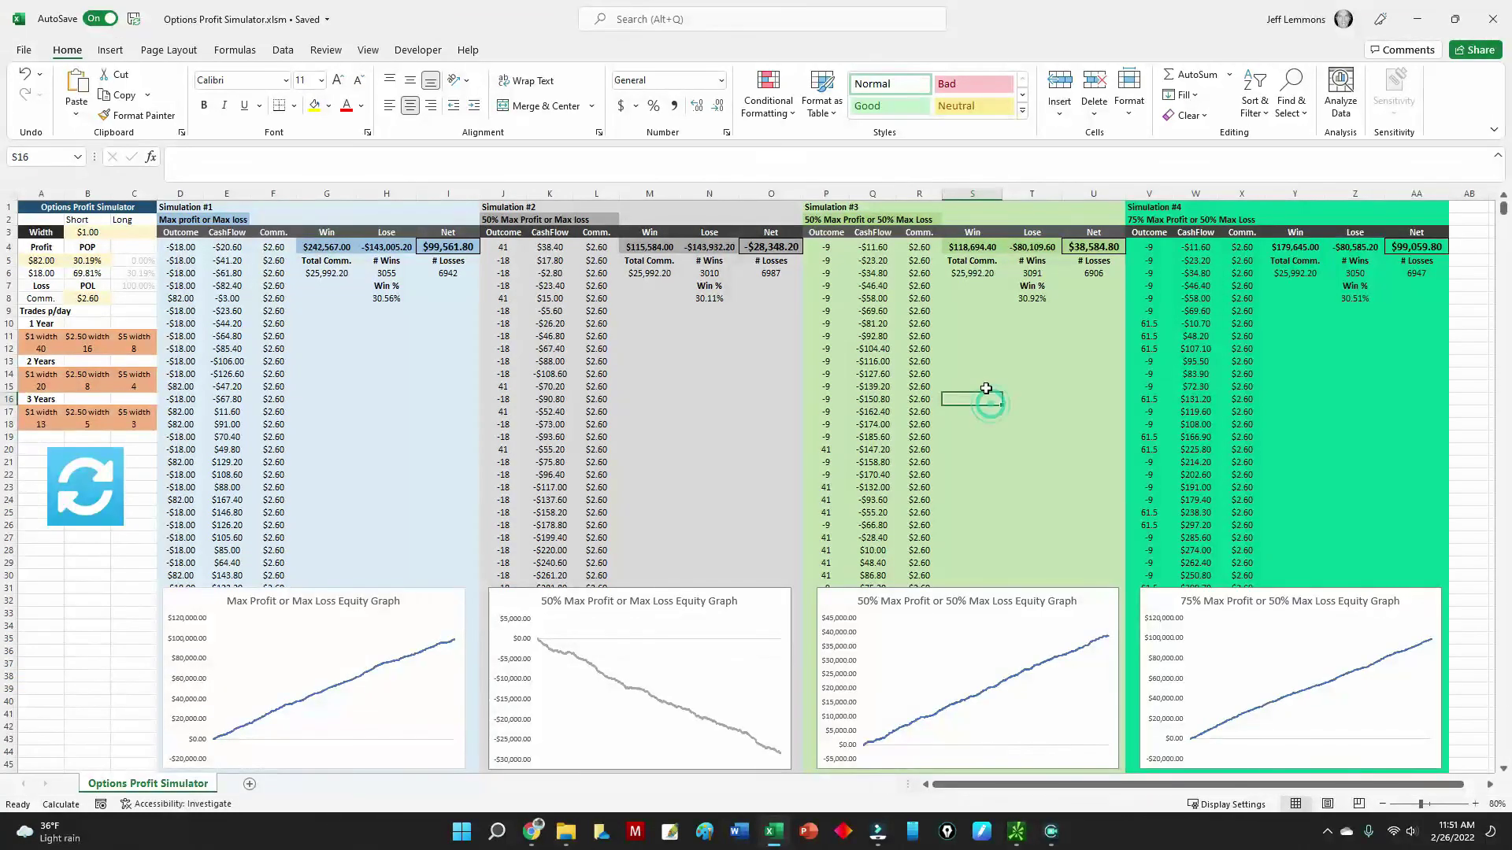
left_click(1033, 391)
left_click_drag(1086, 385, 973, 398)
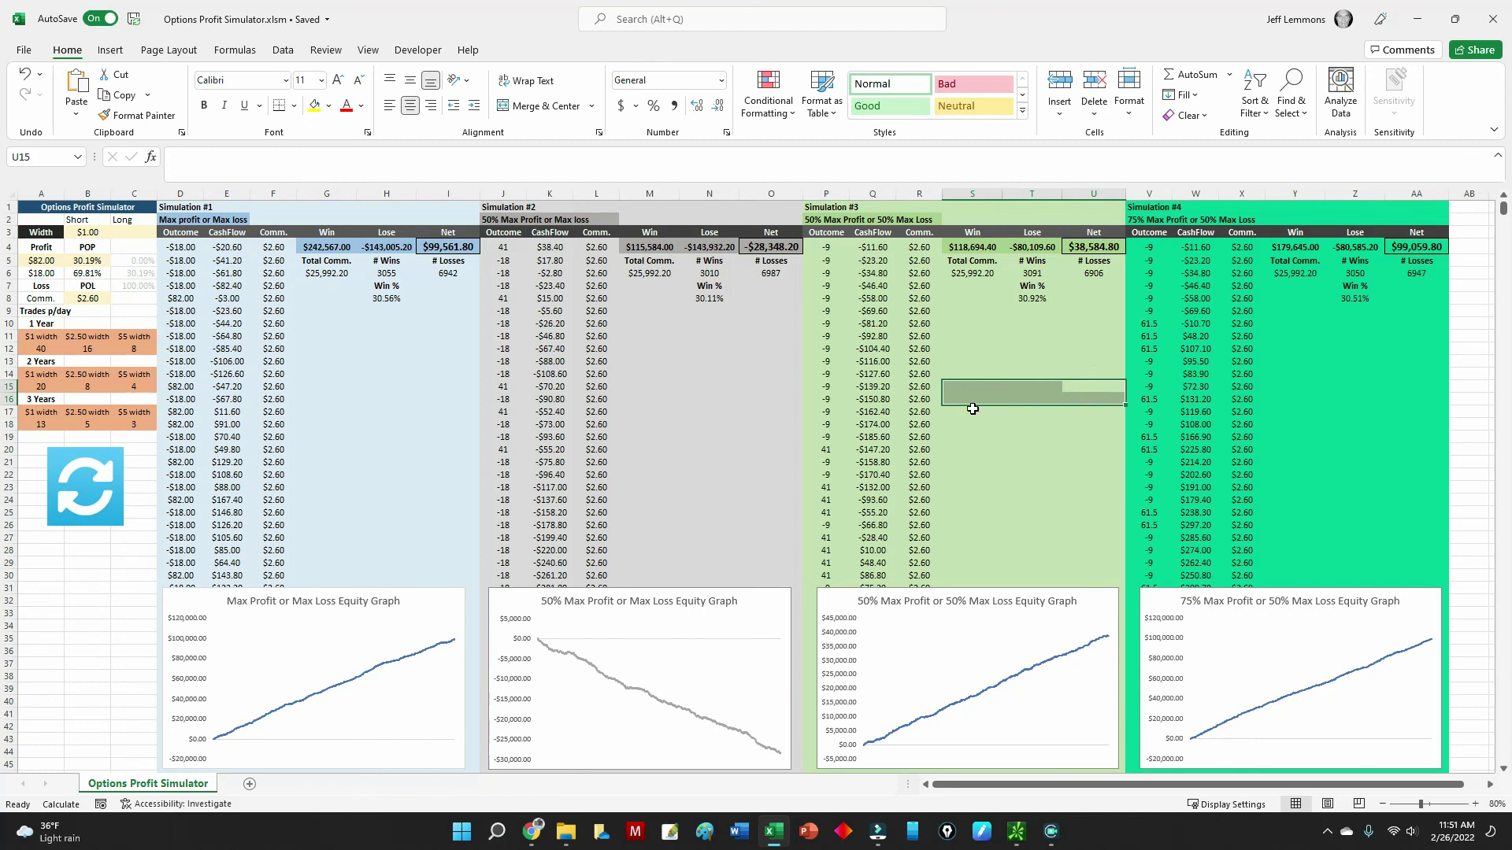
left_click(973, 409)
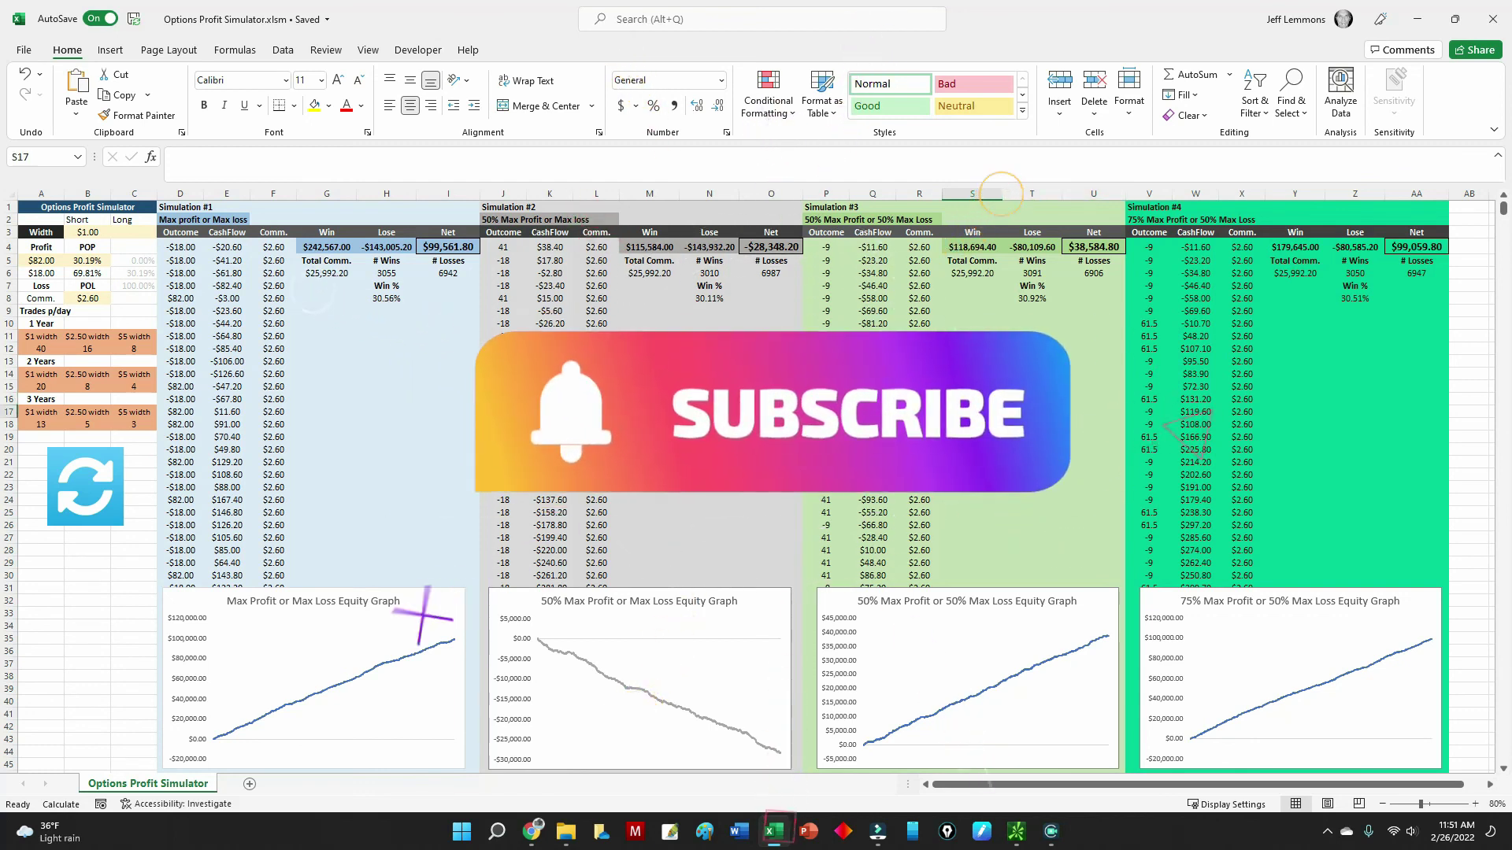